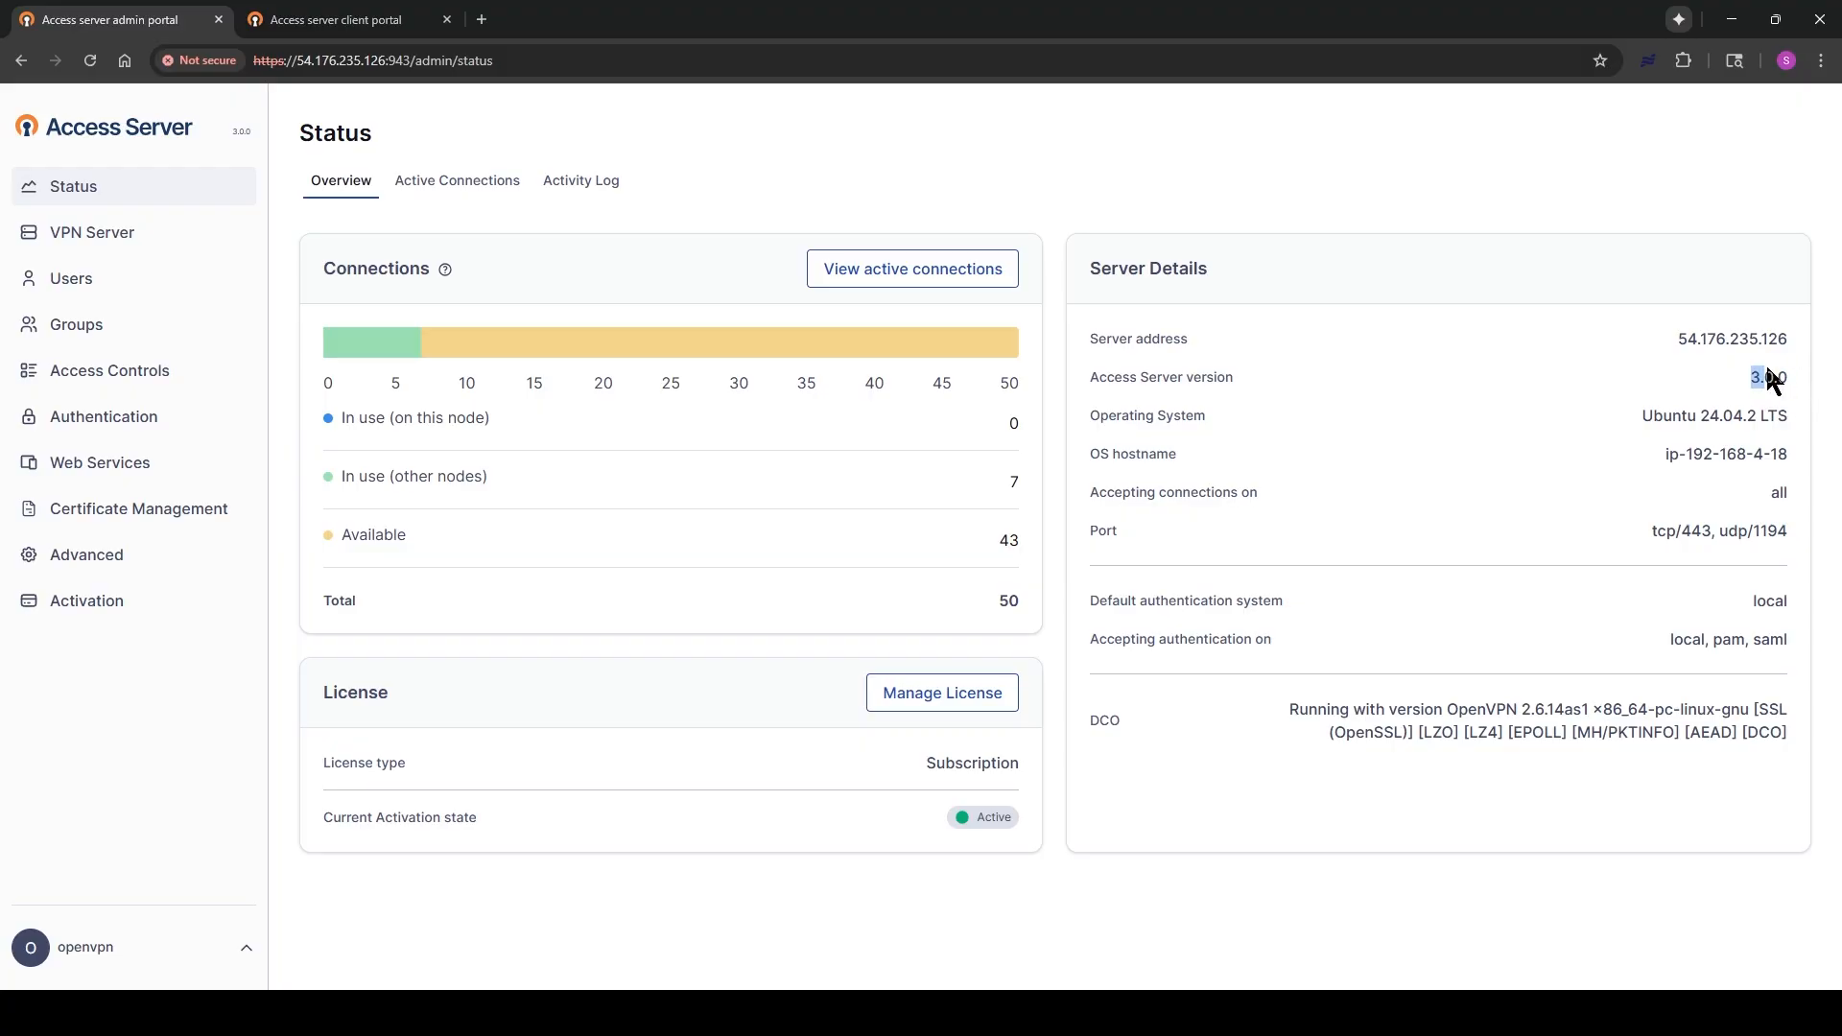
Add a new user with the given person's username, assign them to the Sales group and save
left_click(63, 285)
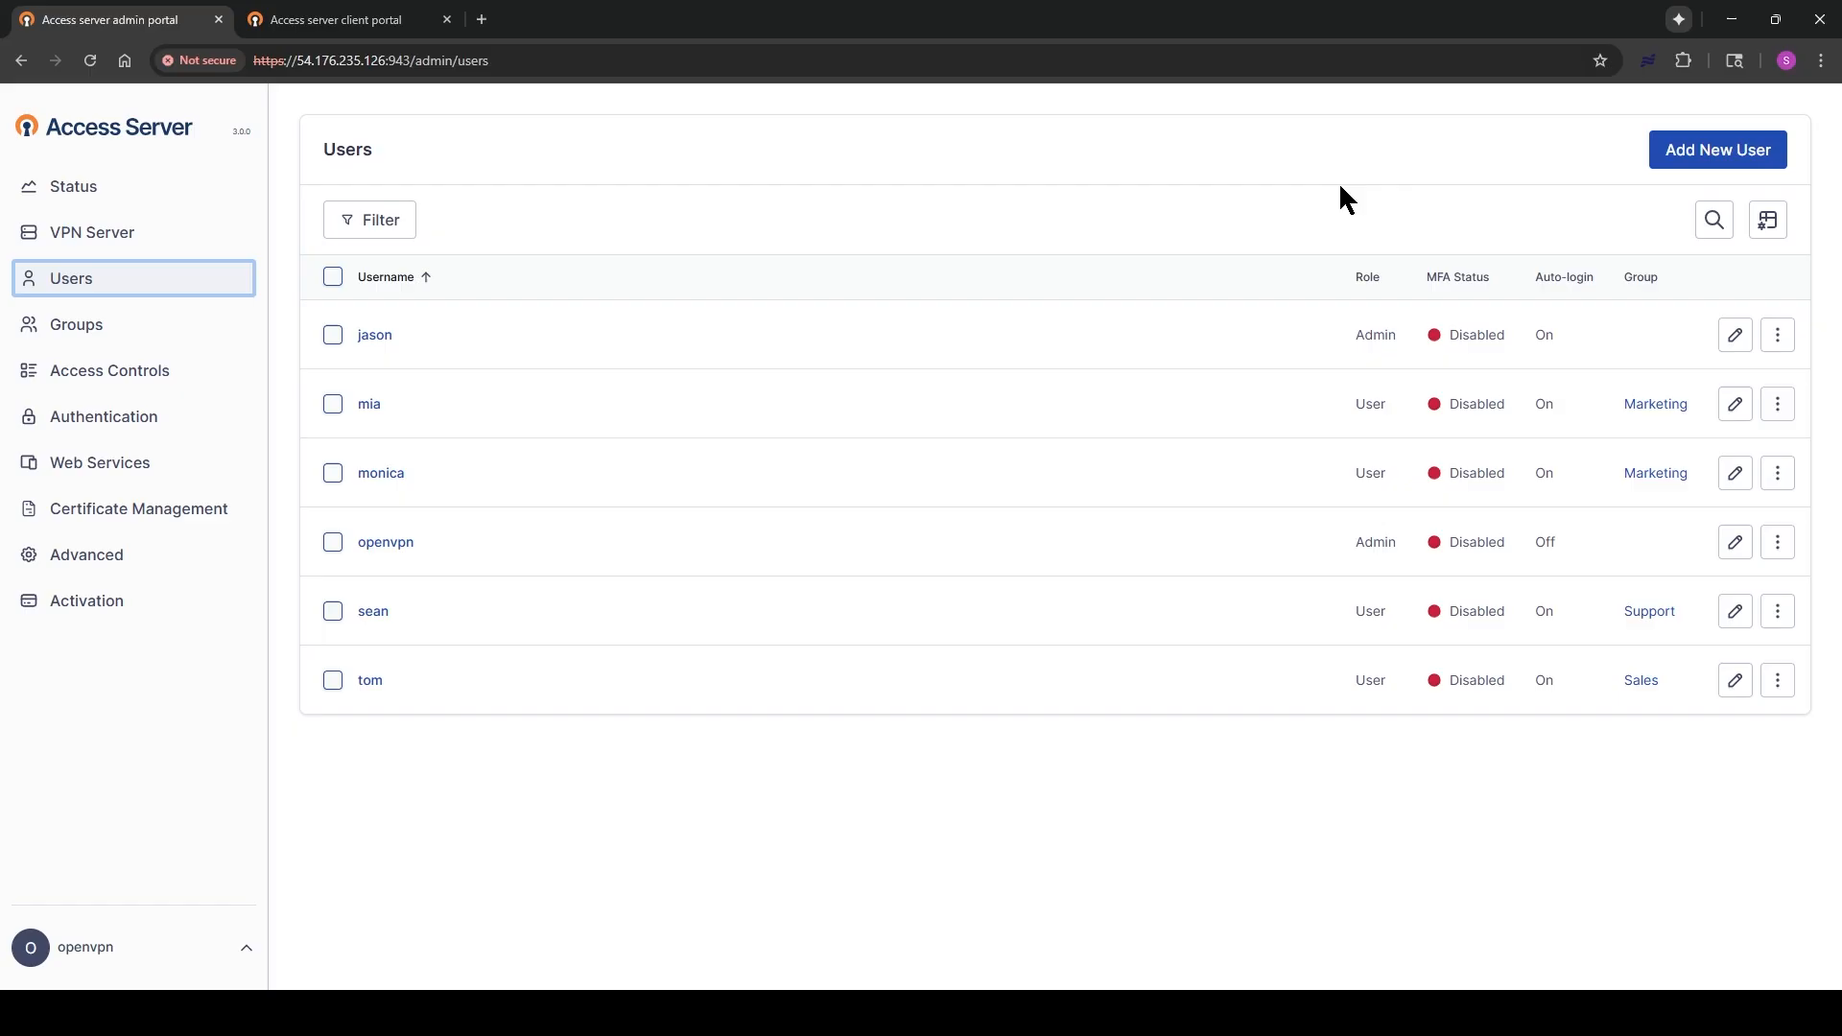
left_click(1717, 163)
left_click(674, 537)
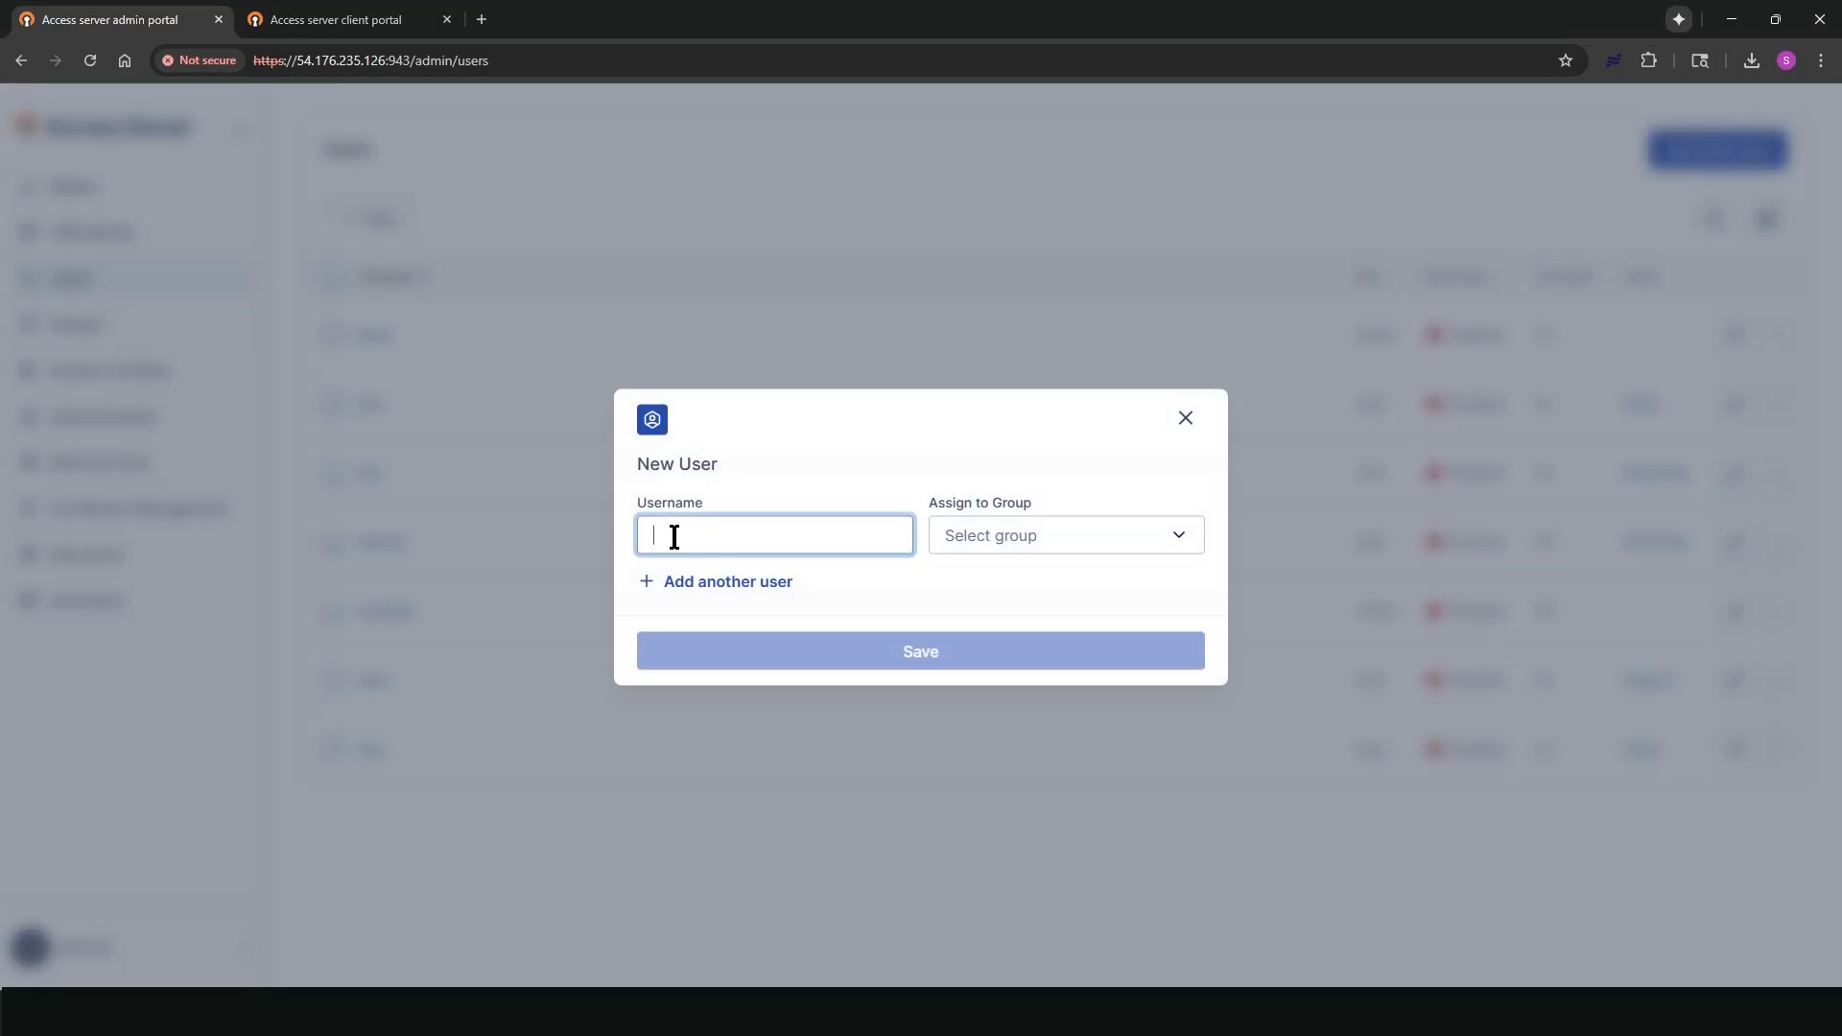
type("kin")
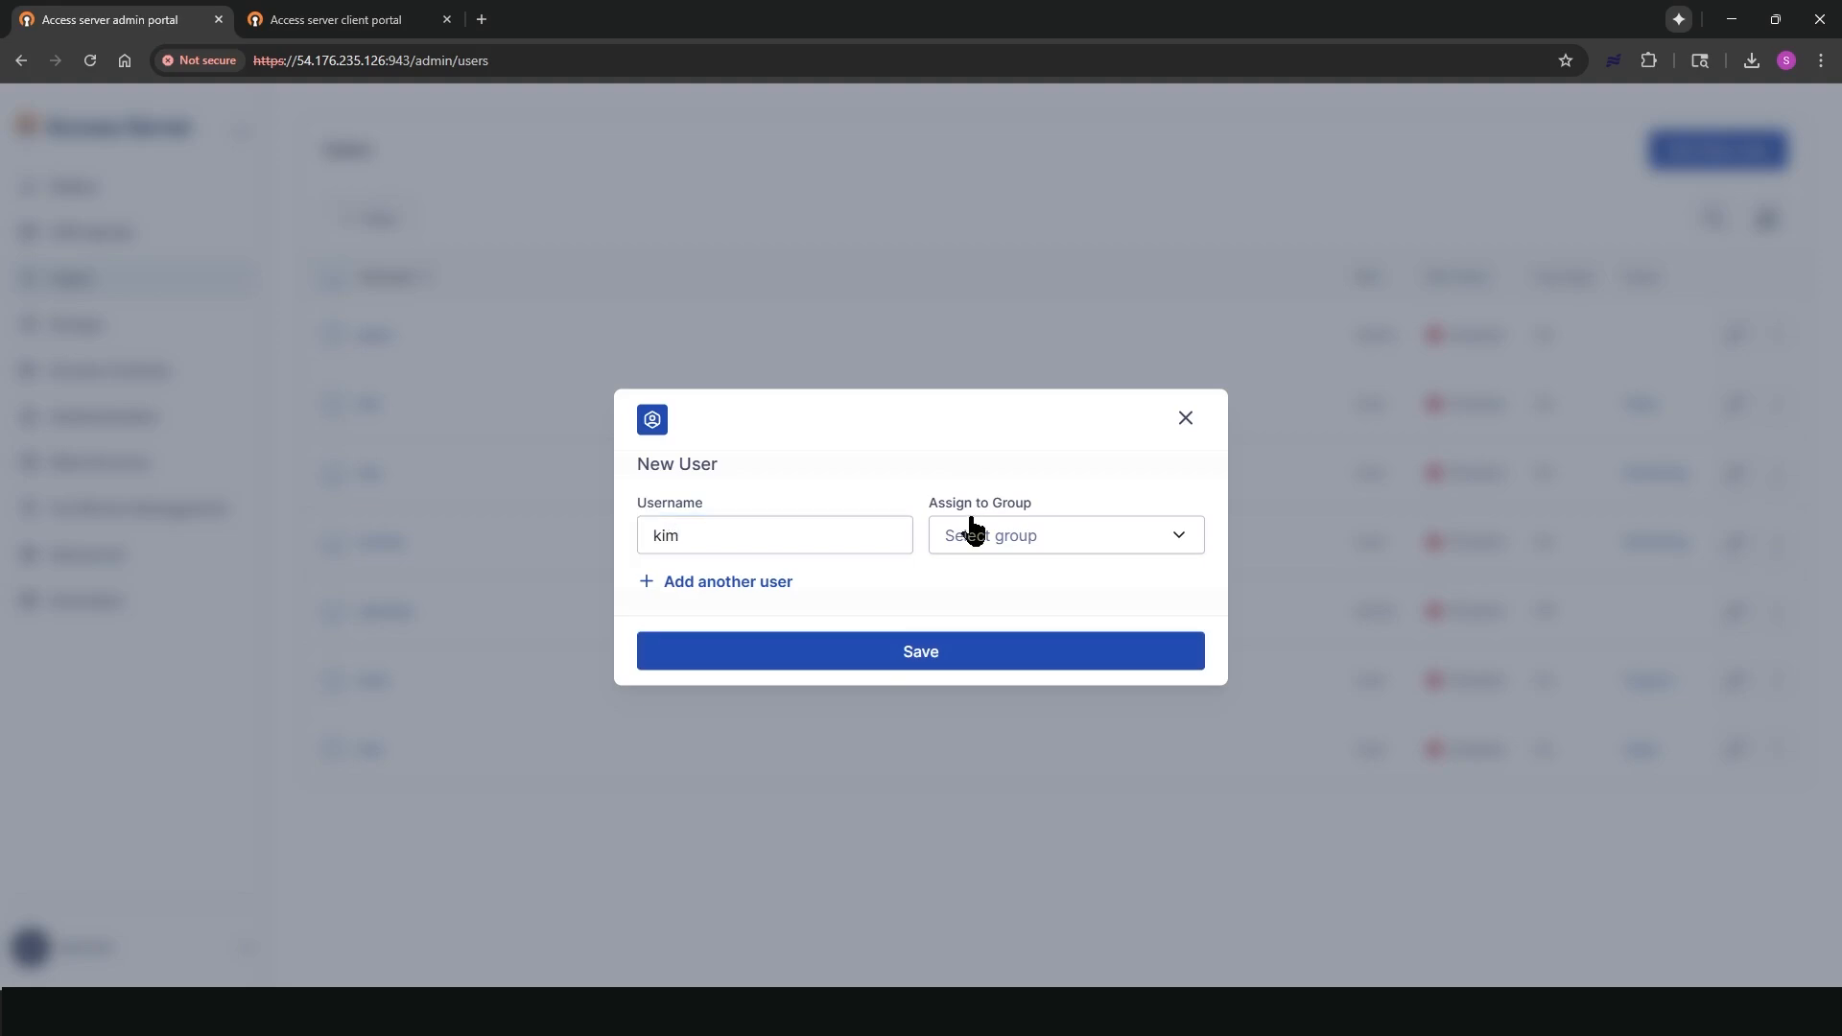
left_click(1177, 540)
left_click(1179, 548)
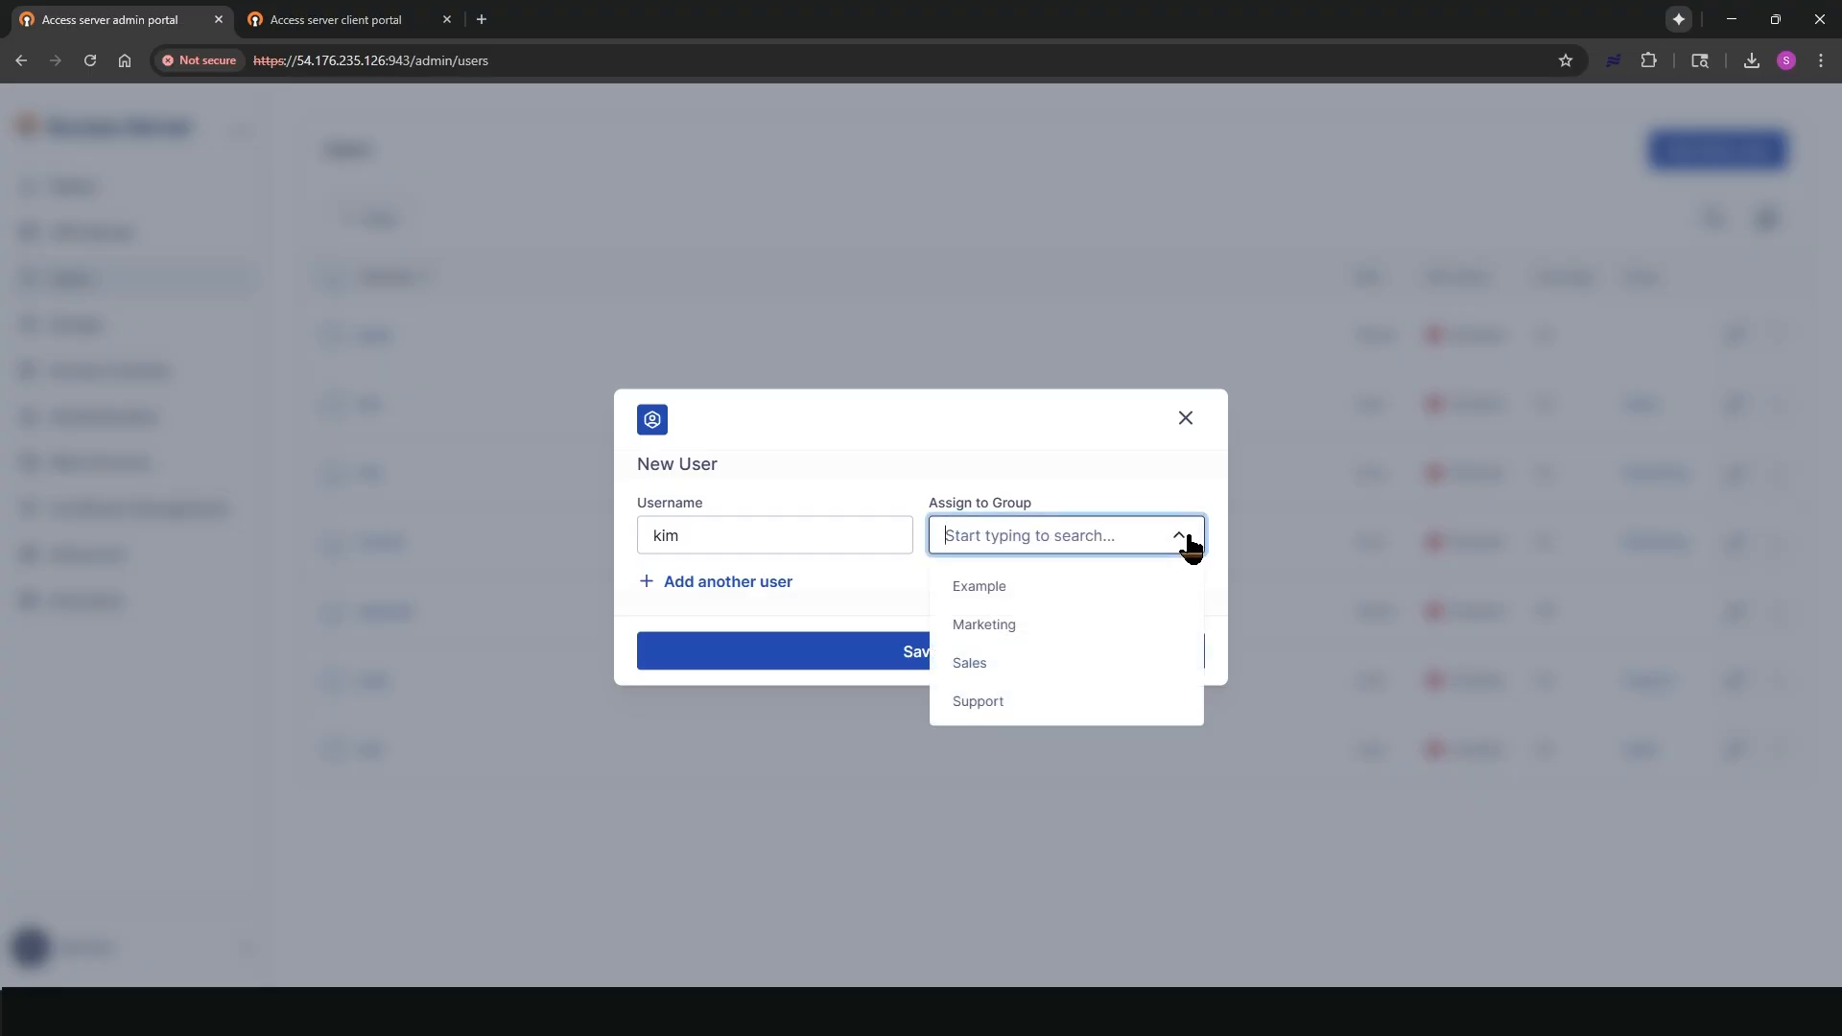
left_click(967, 676)
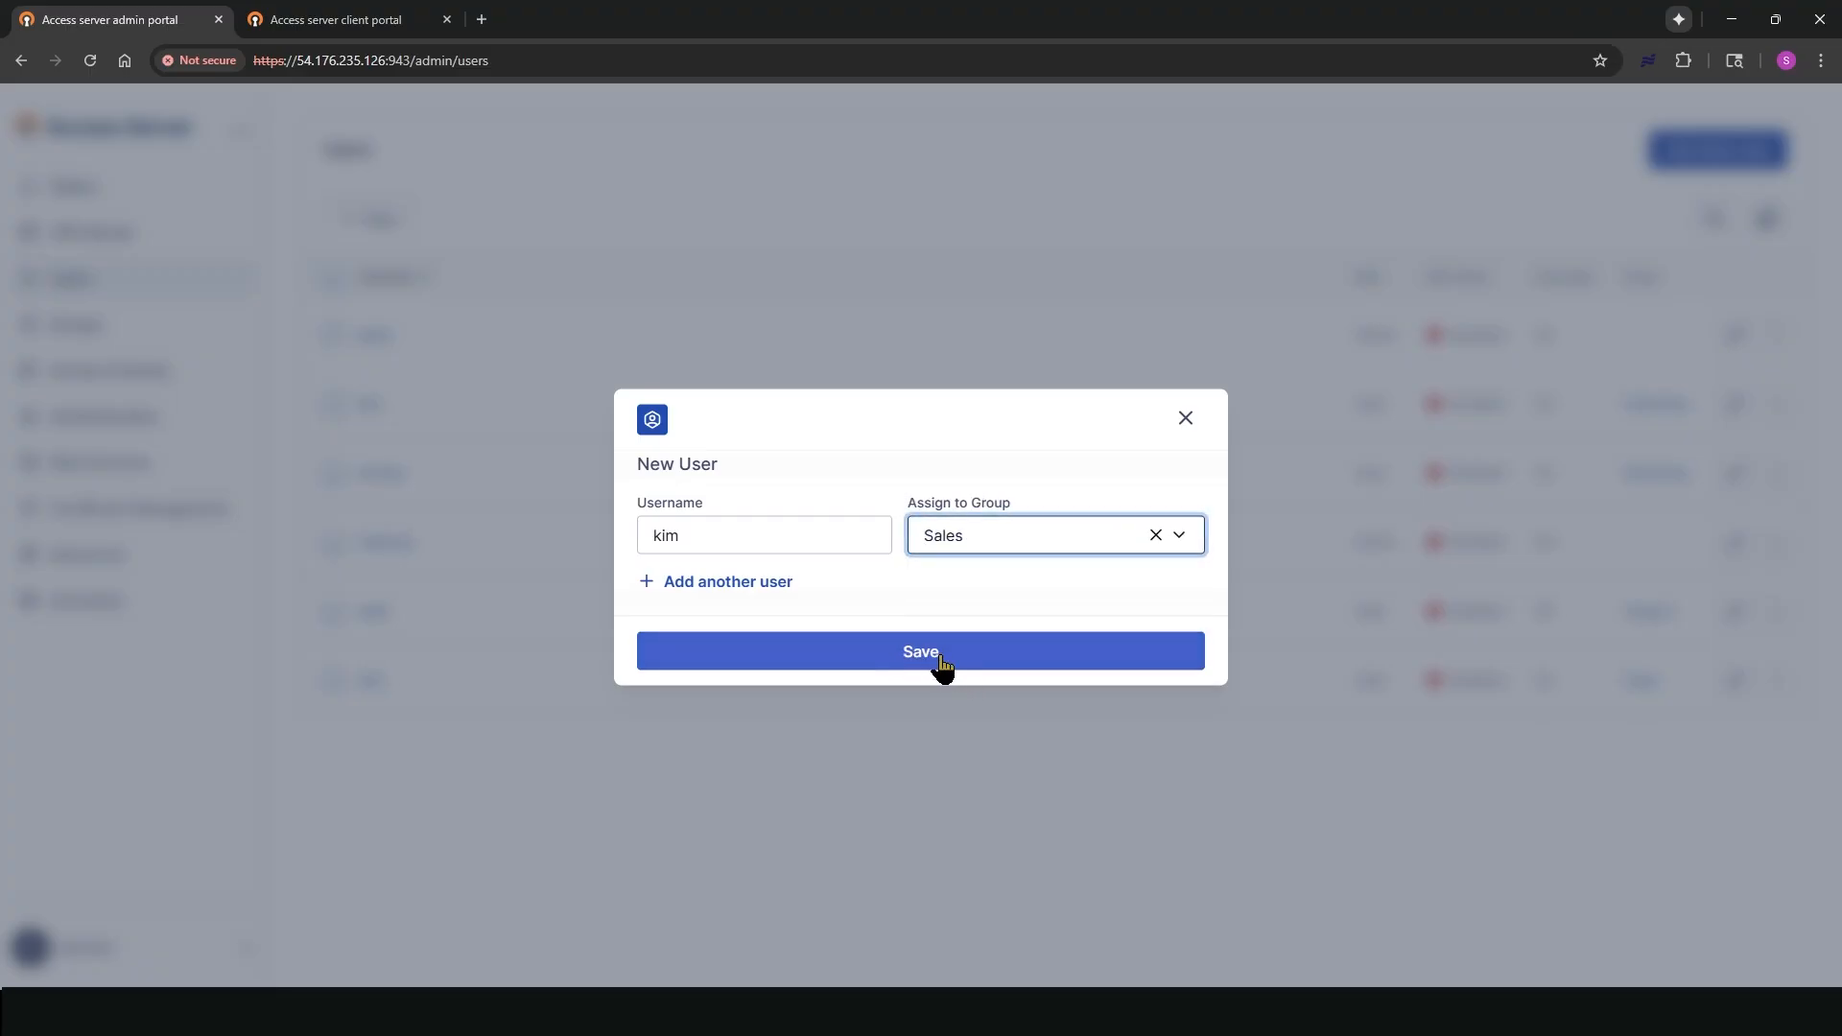
left_click(923, 656)
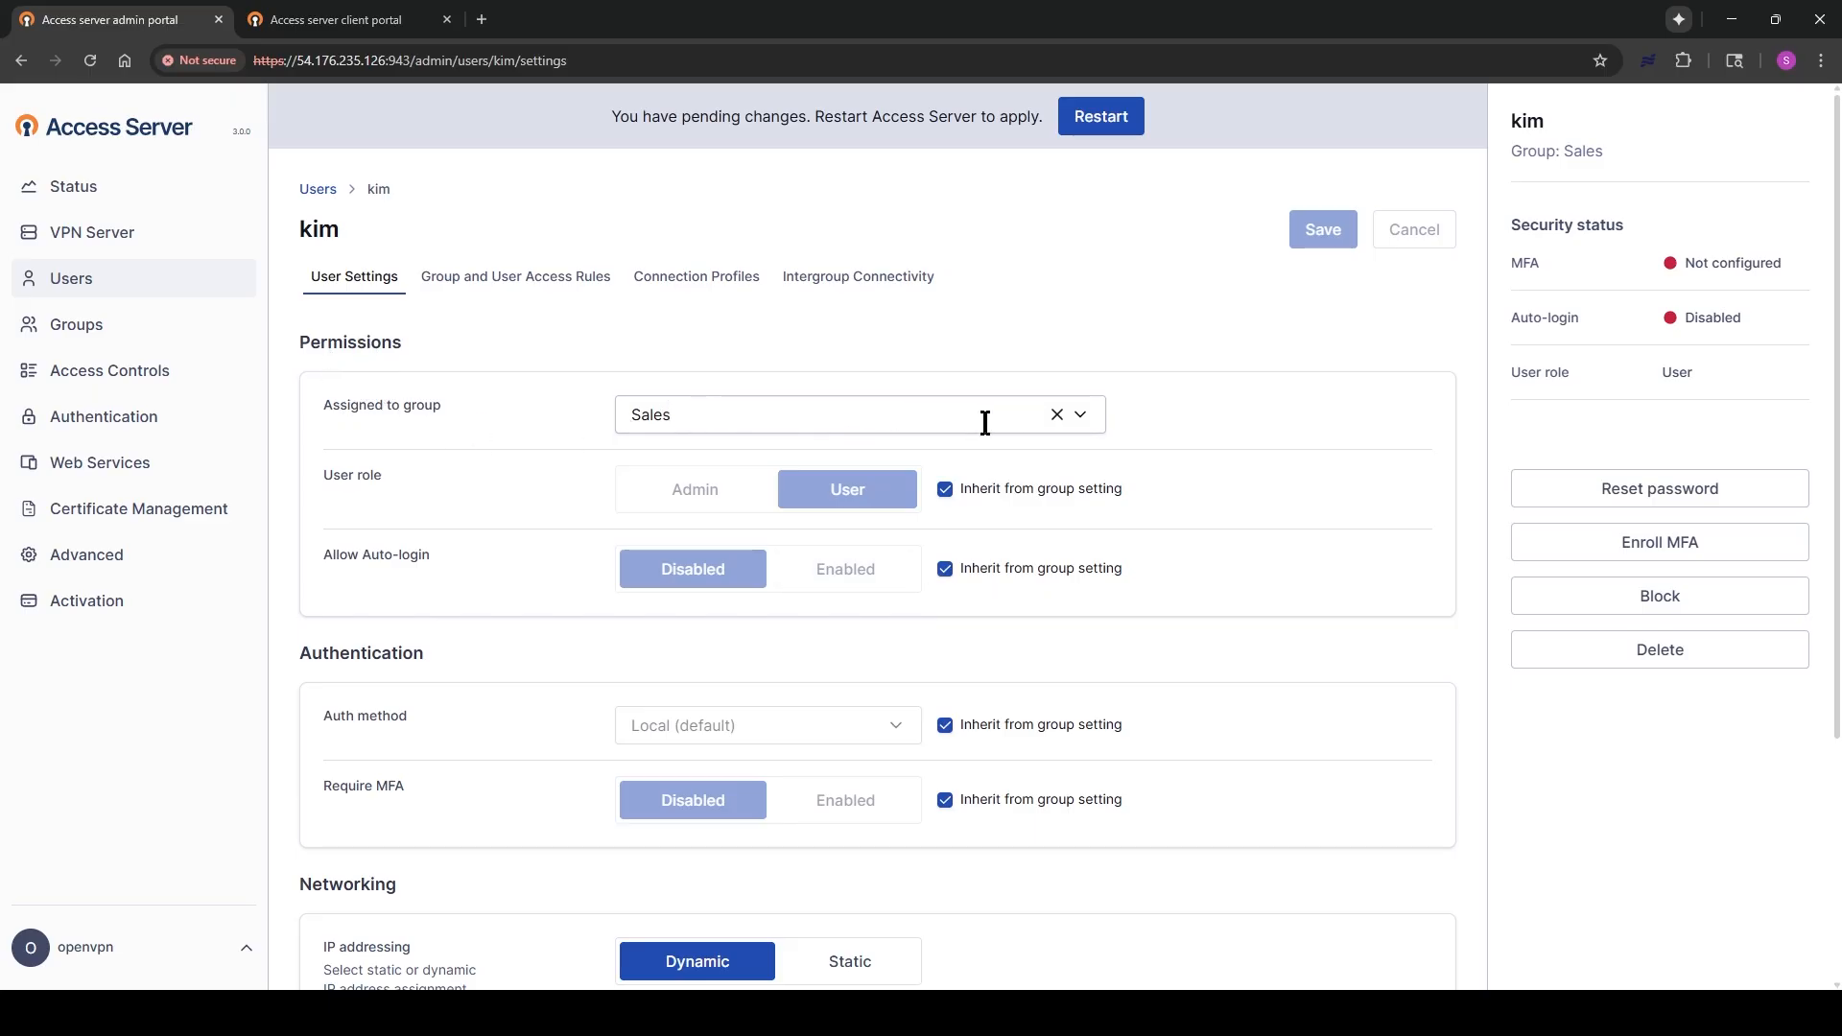
Check the available groups and try overriding the inherited user role with Admin, reverting it to User
left_click(1084, 422)
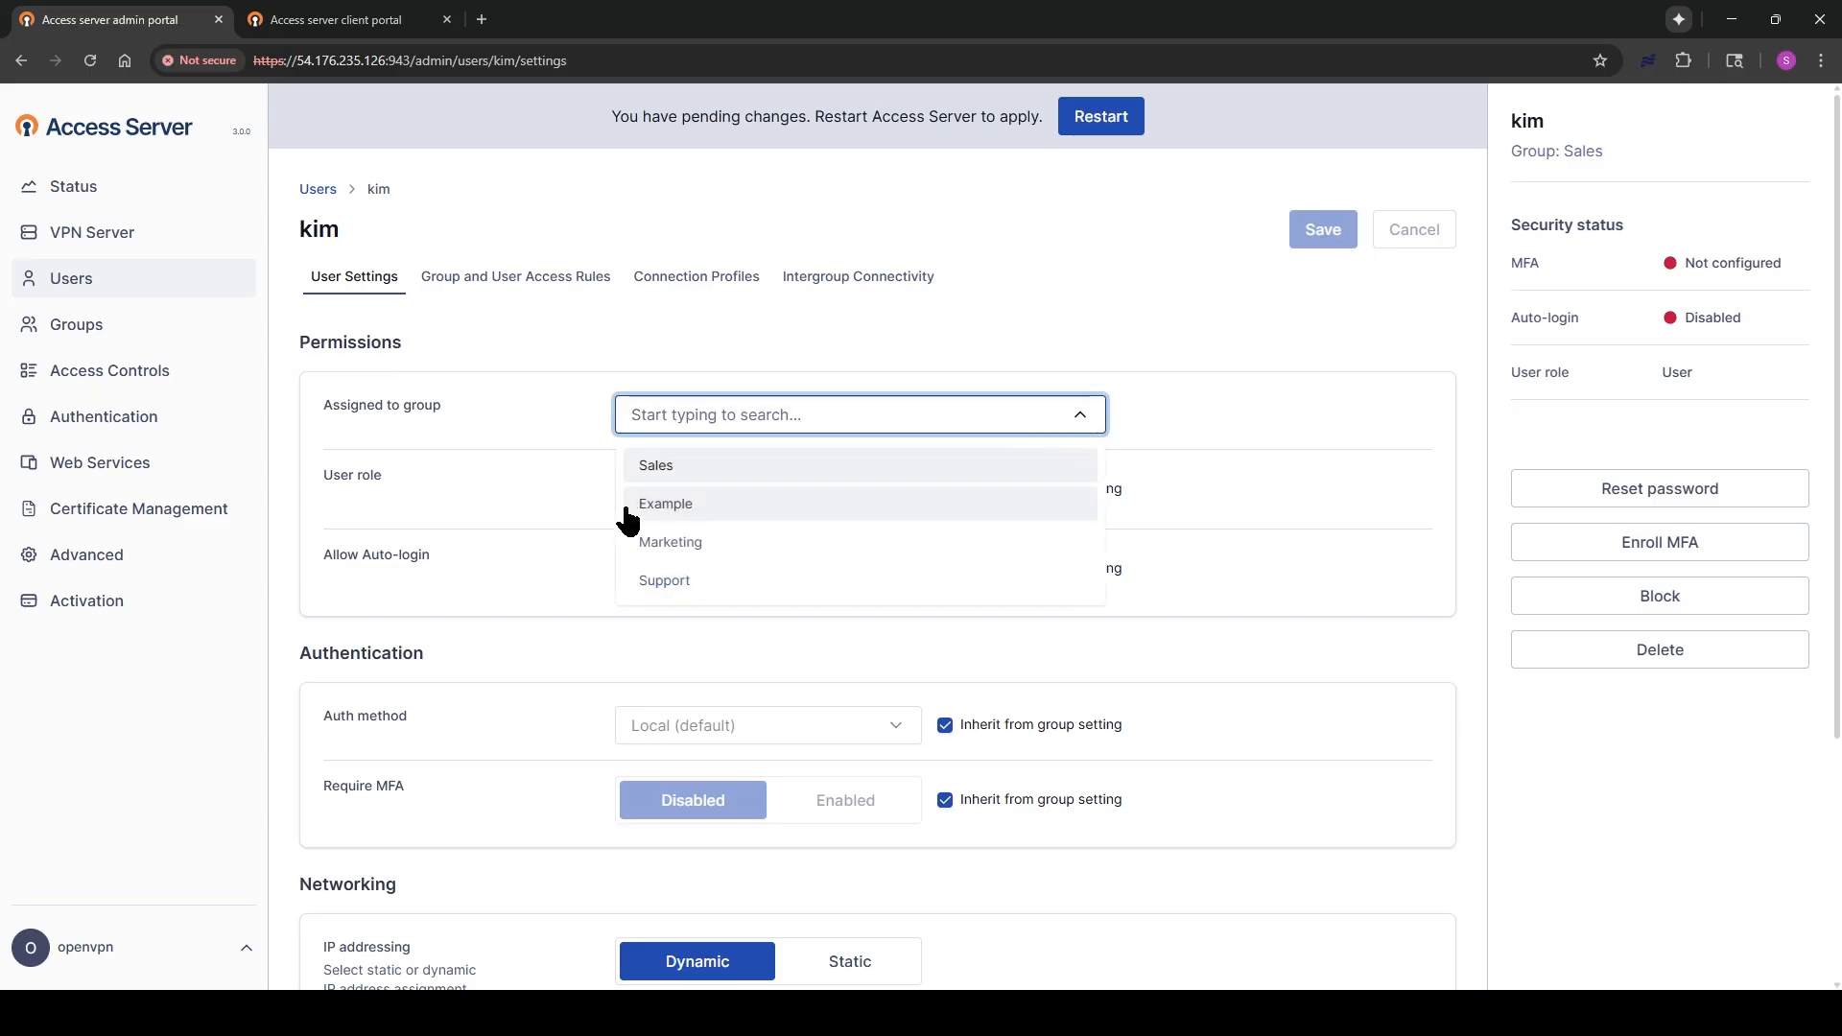
left_click(1286, 386)
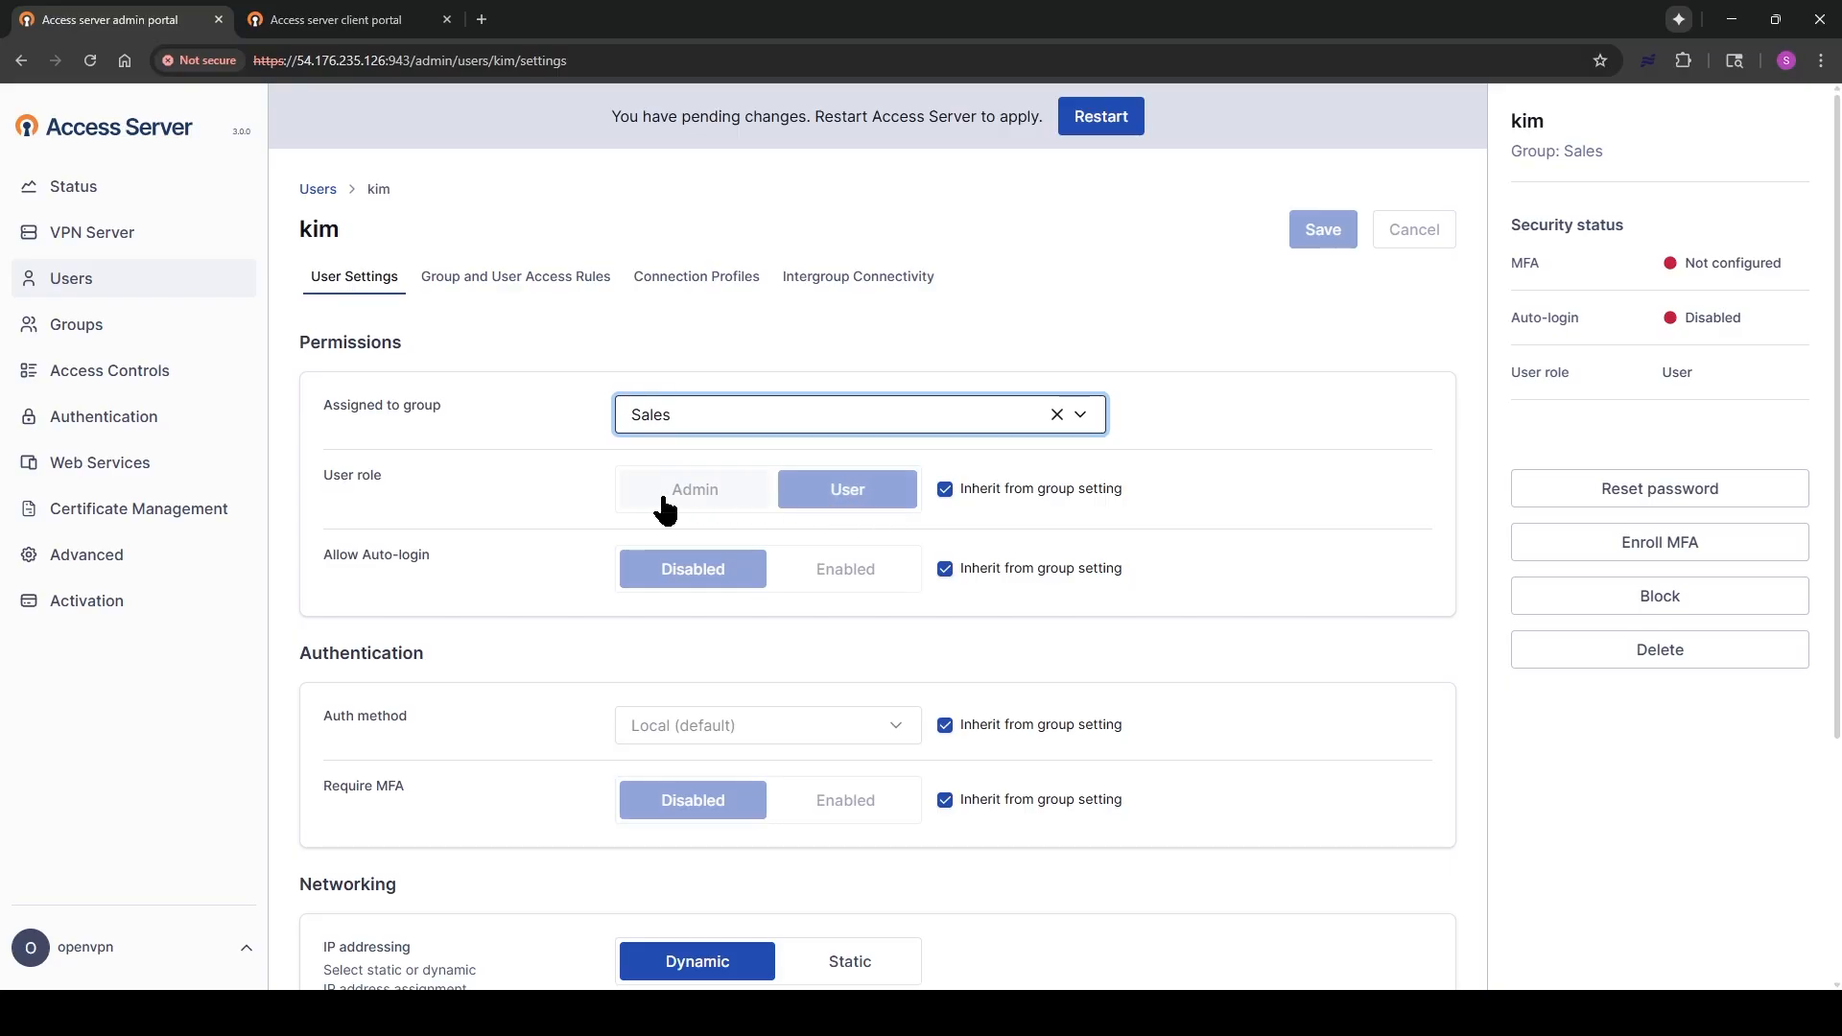
left_click(945, 491)
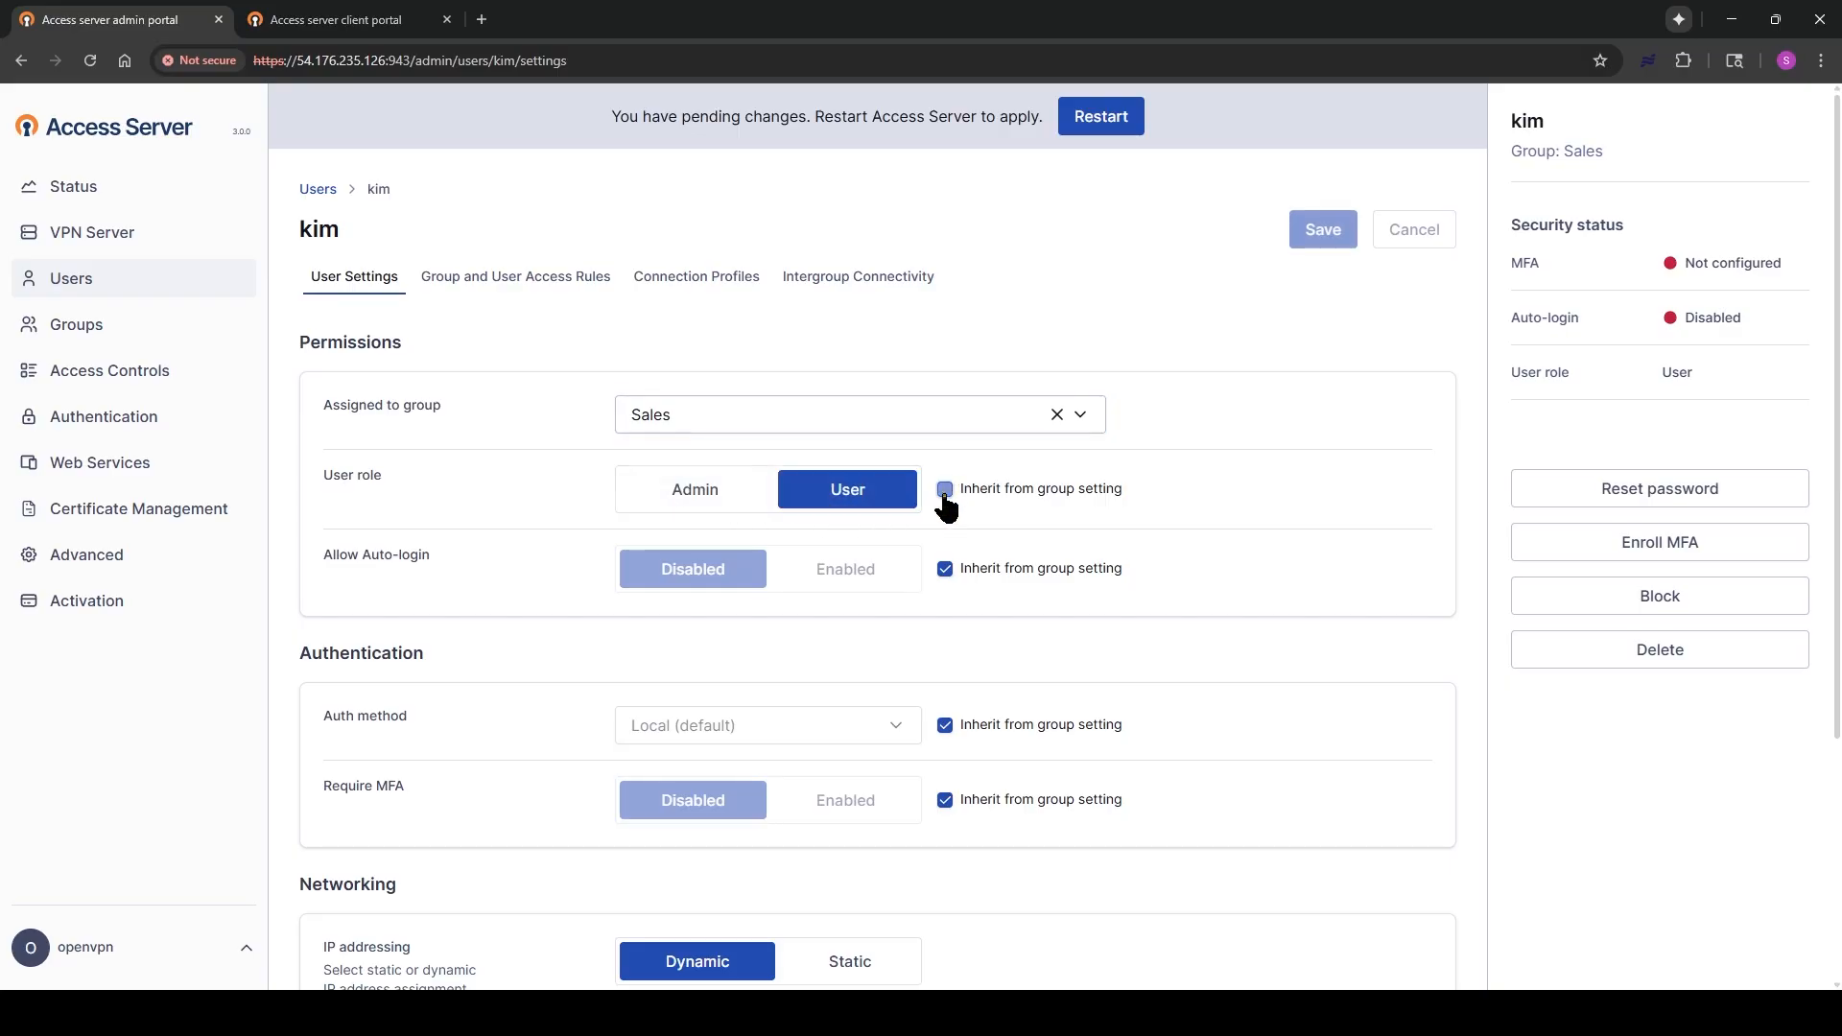
left_click(697, 494)
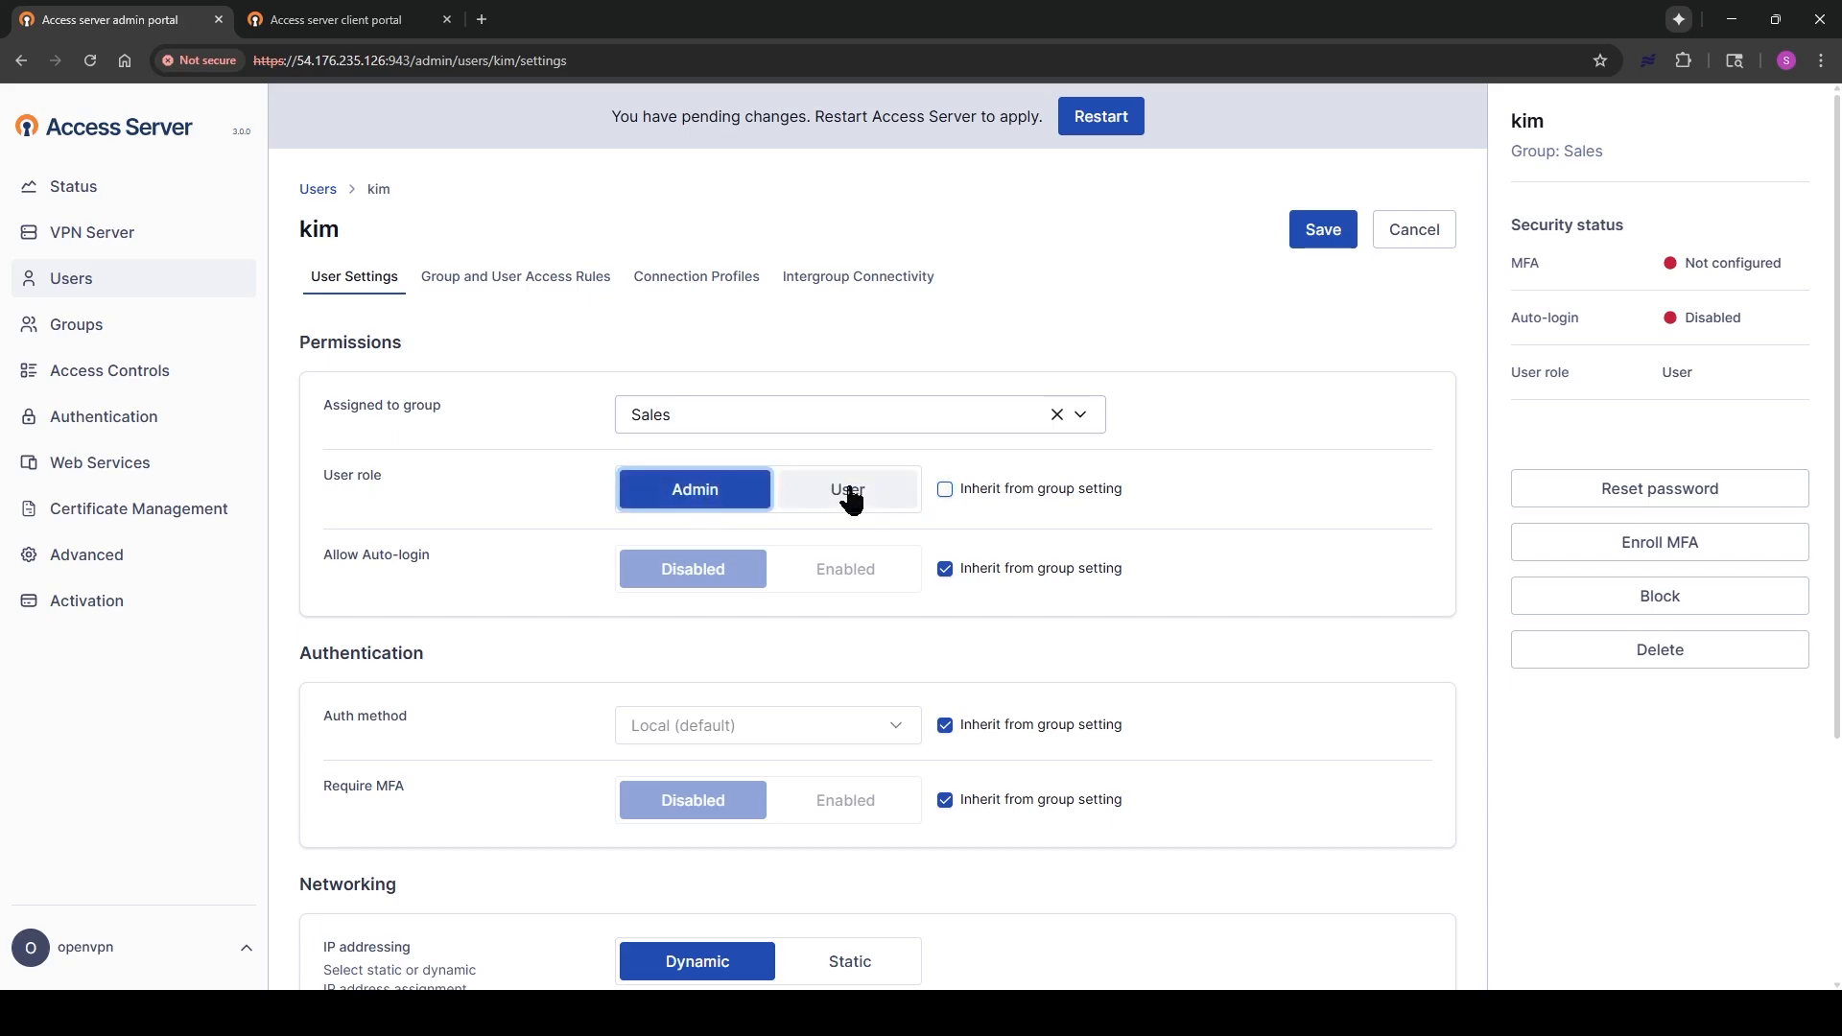
left_click(851, 499)
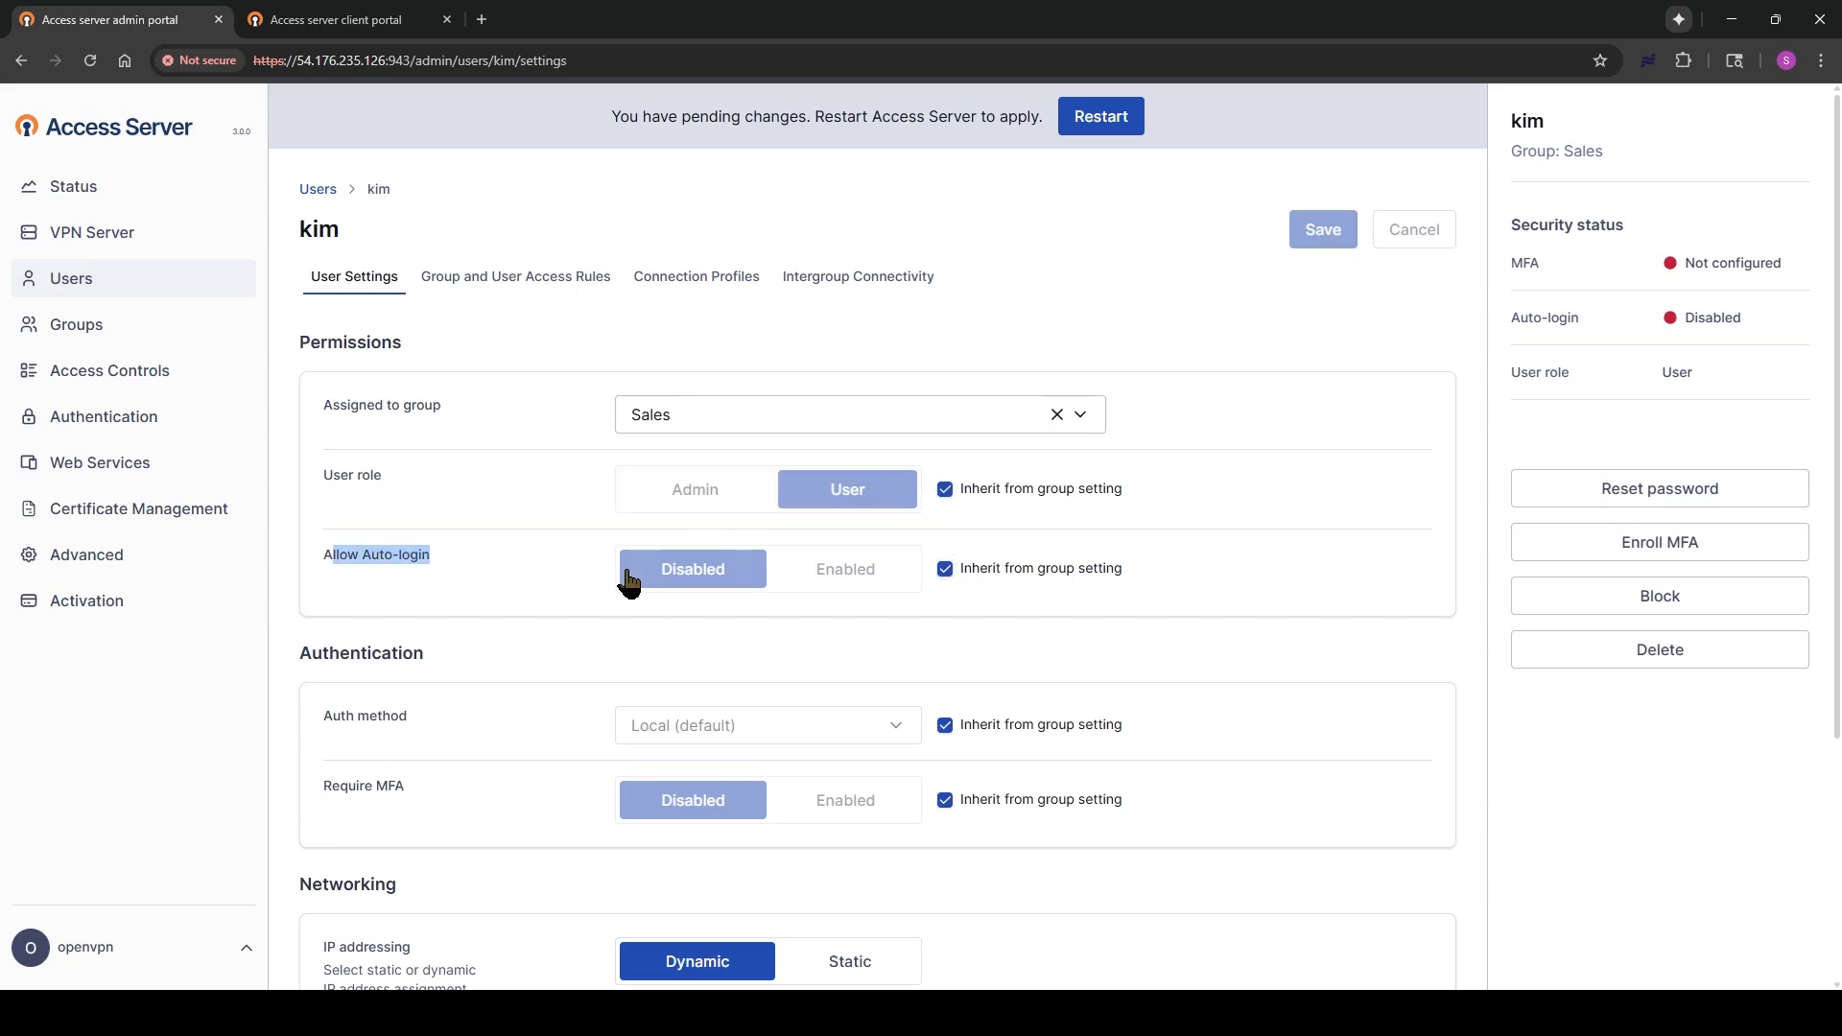
Stop inheriting the Auto-login setting from the group and enable Auto-login for the new user
left_click(446, 562)
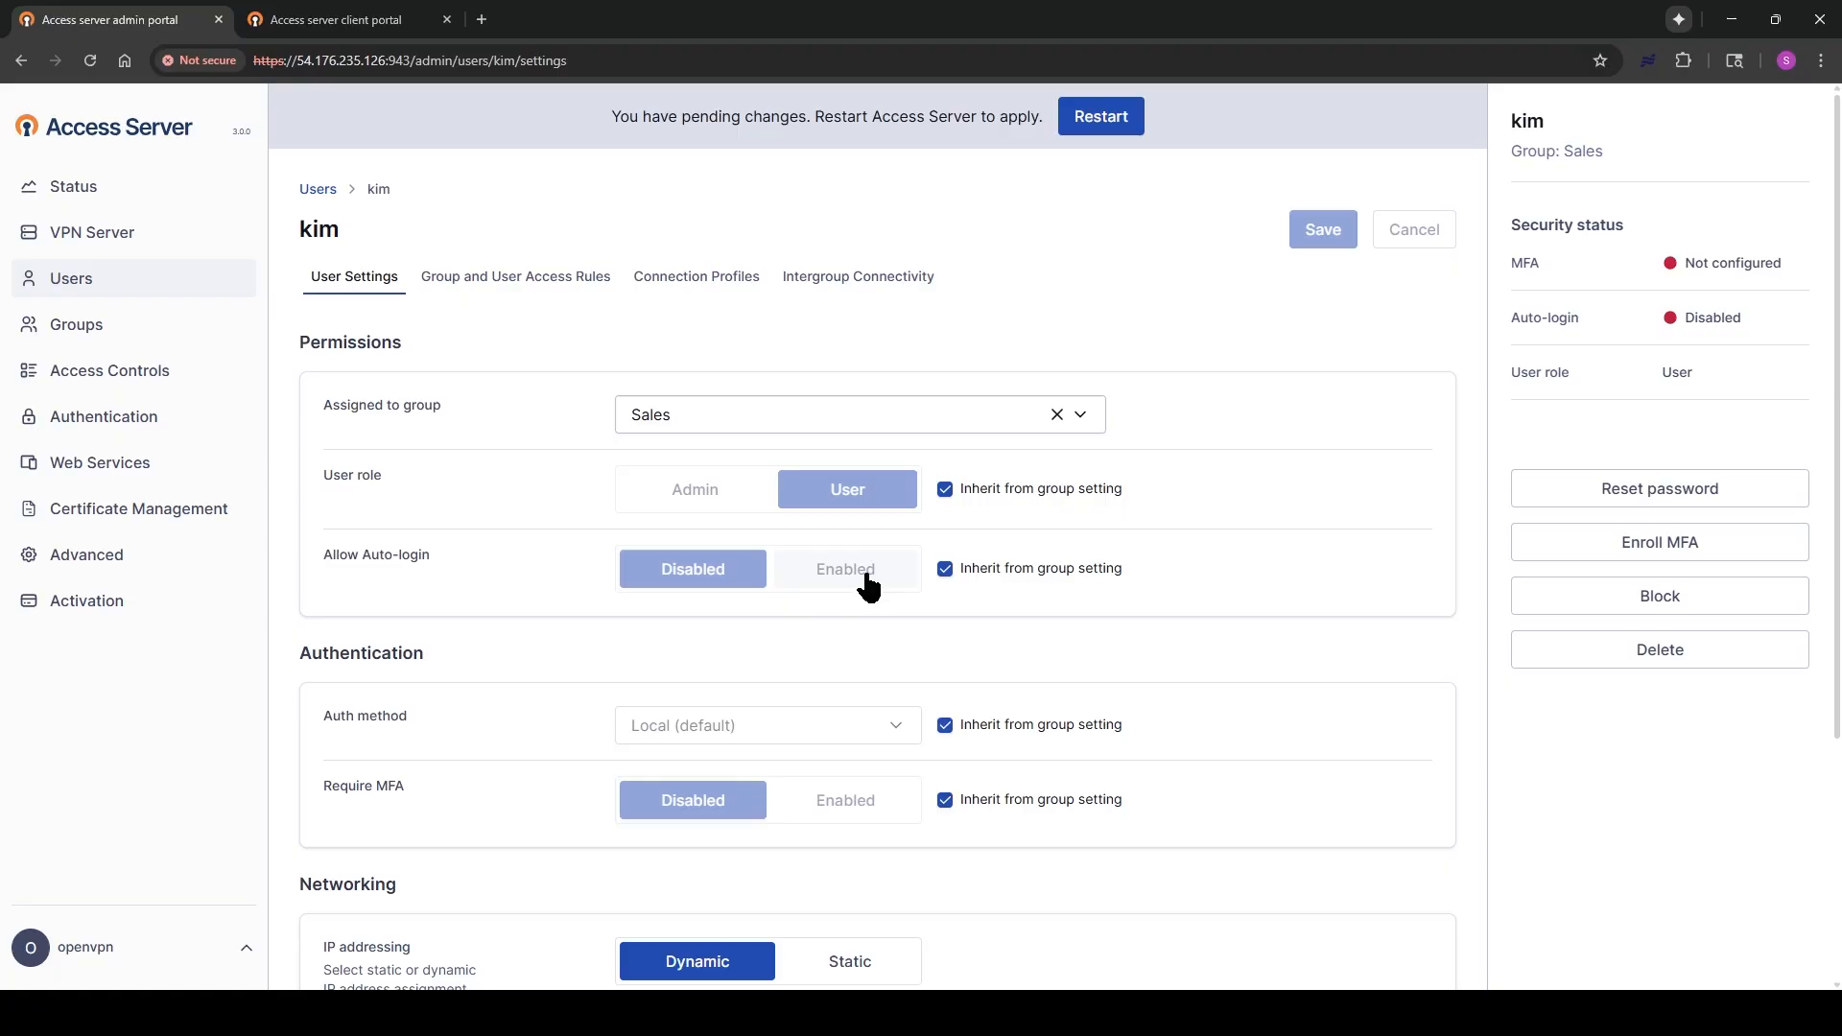
left_click(944, 569)
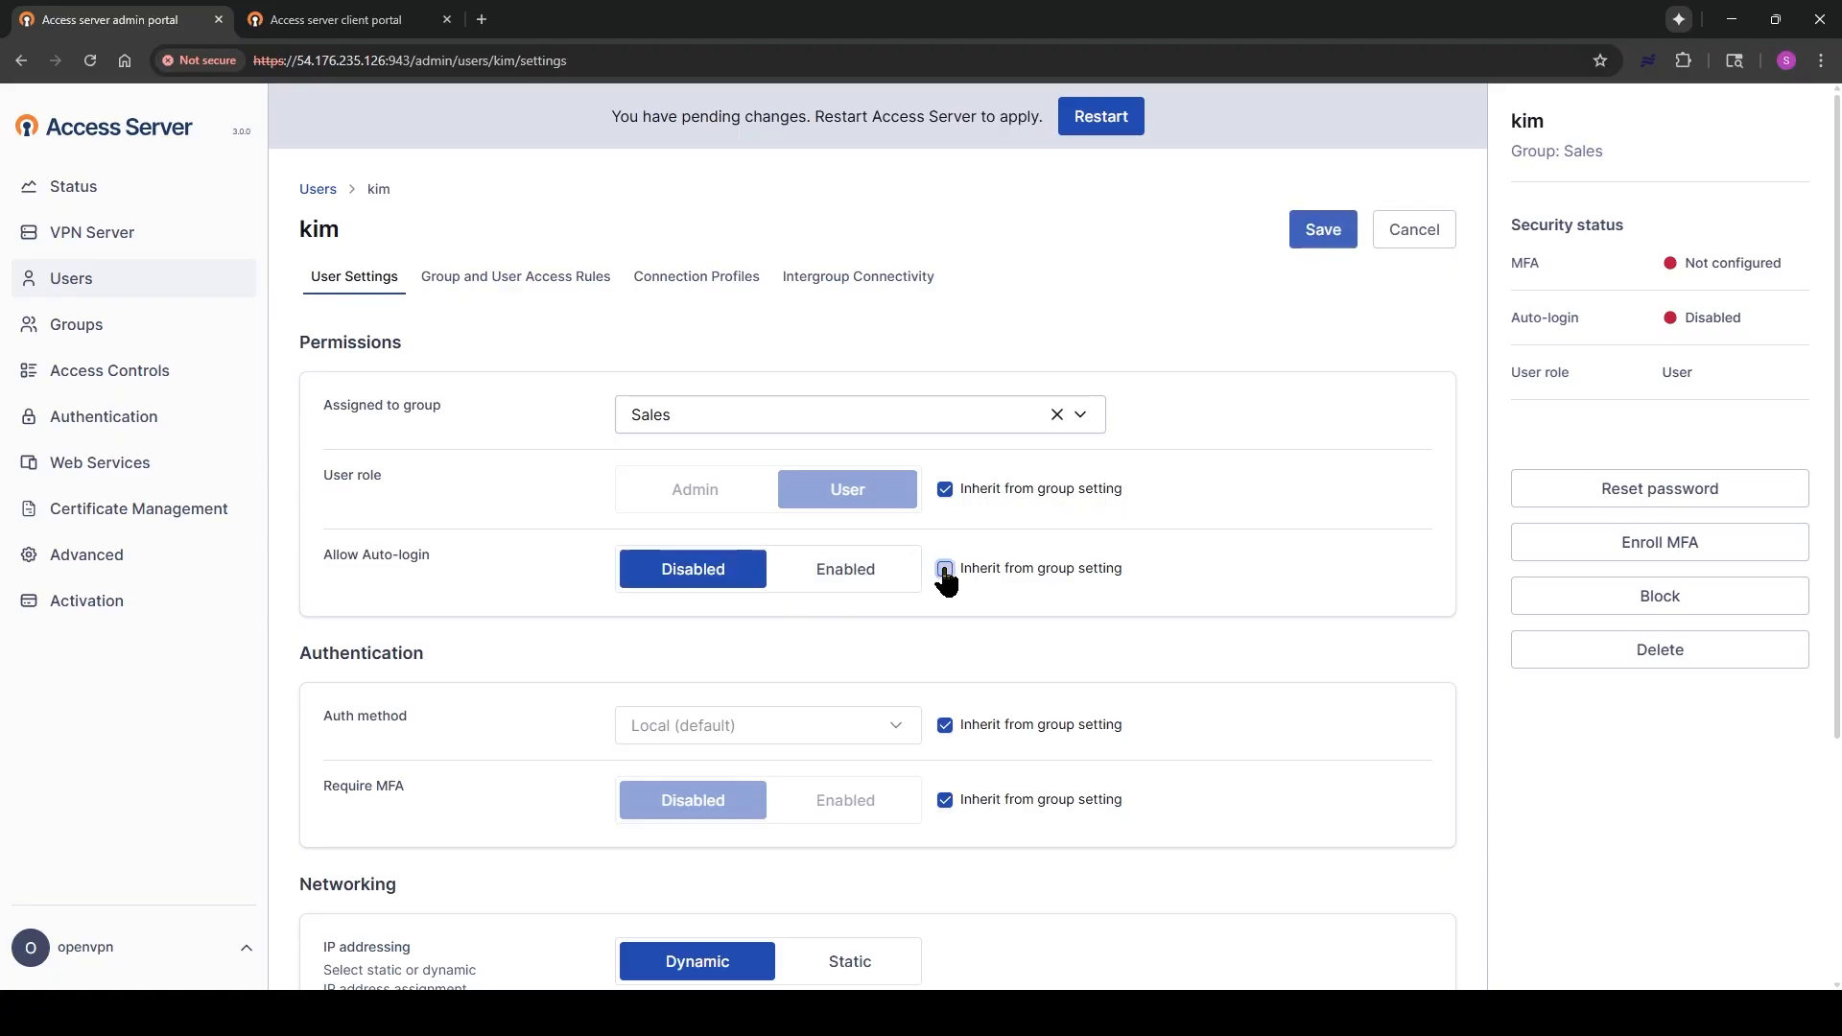
left_click(844, 573)
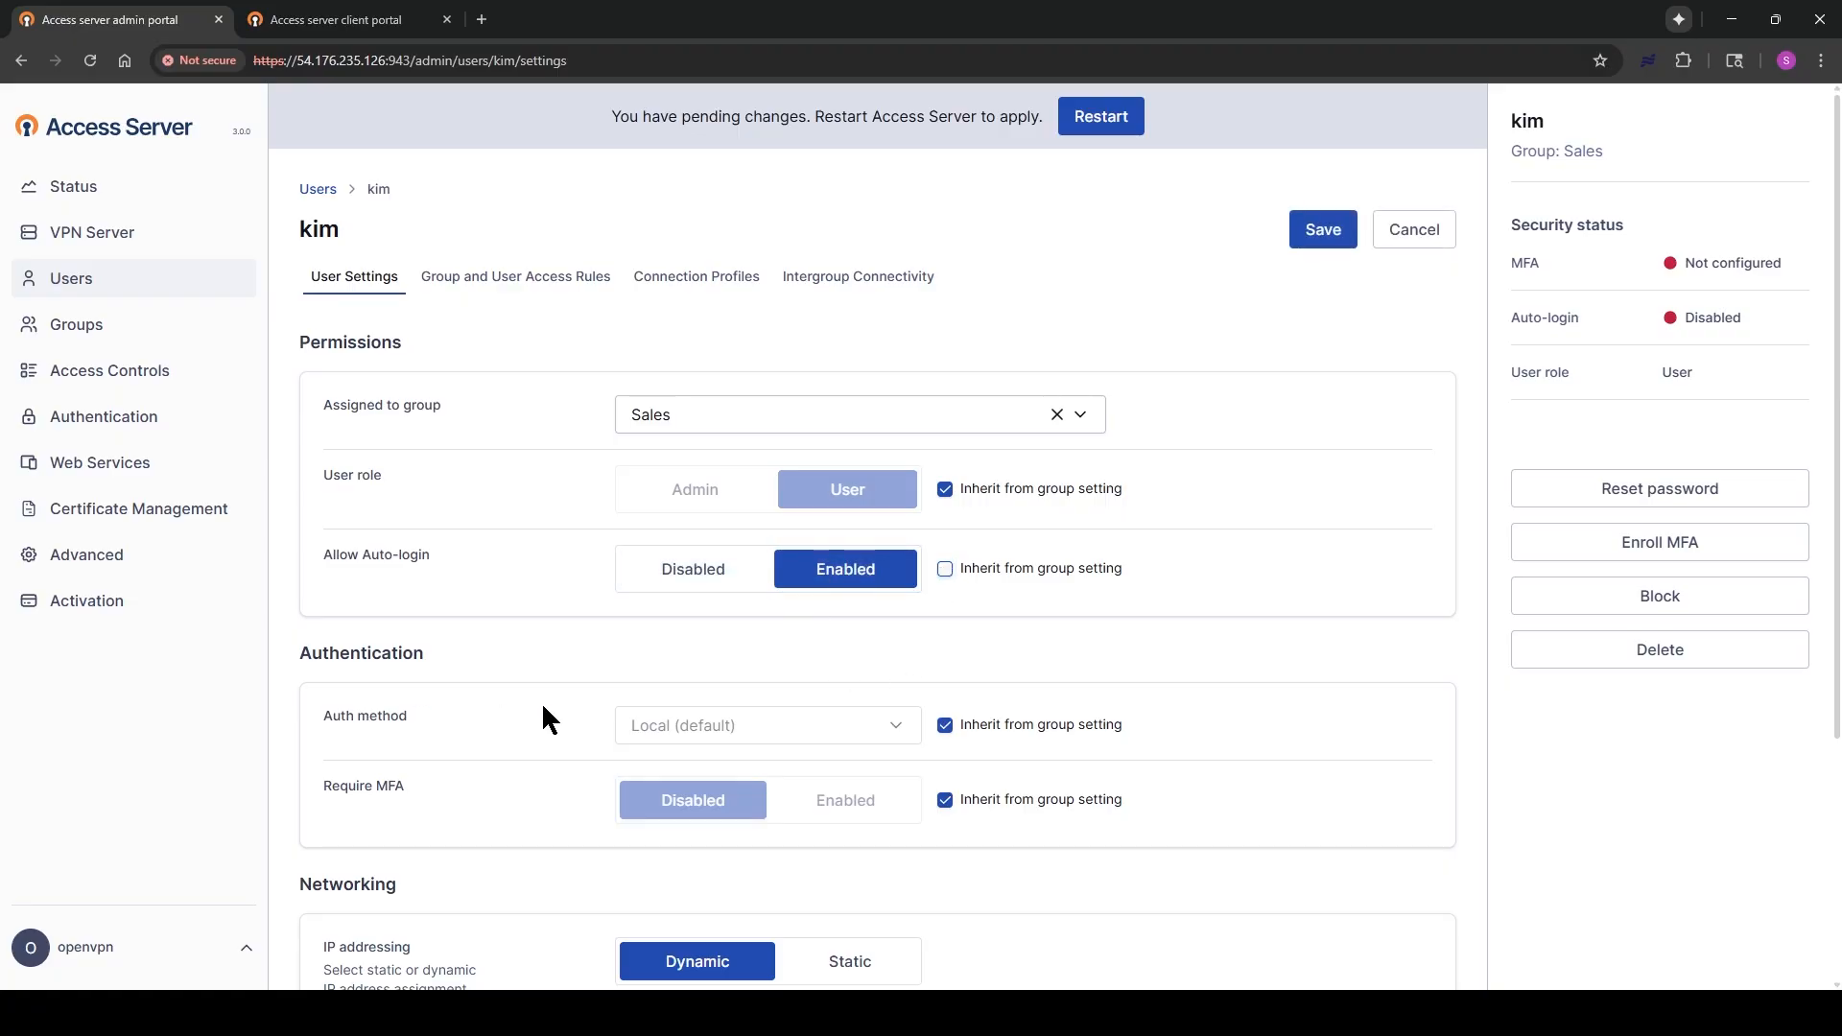
Check the authentication methods and try enabling Require MFA without inheriting it from the group
scroll(541, 709, "down", 1)
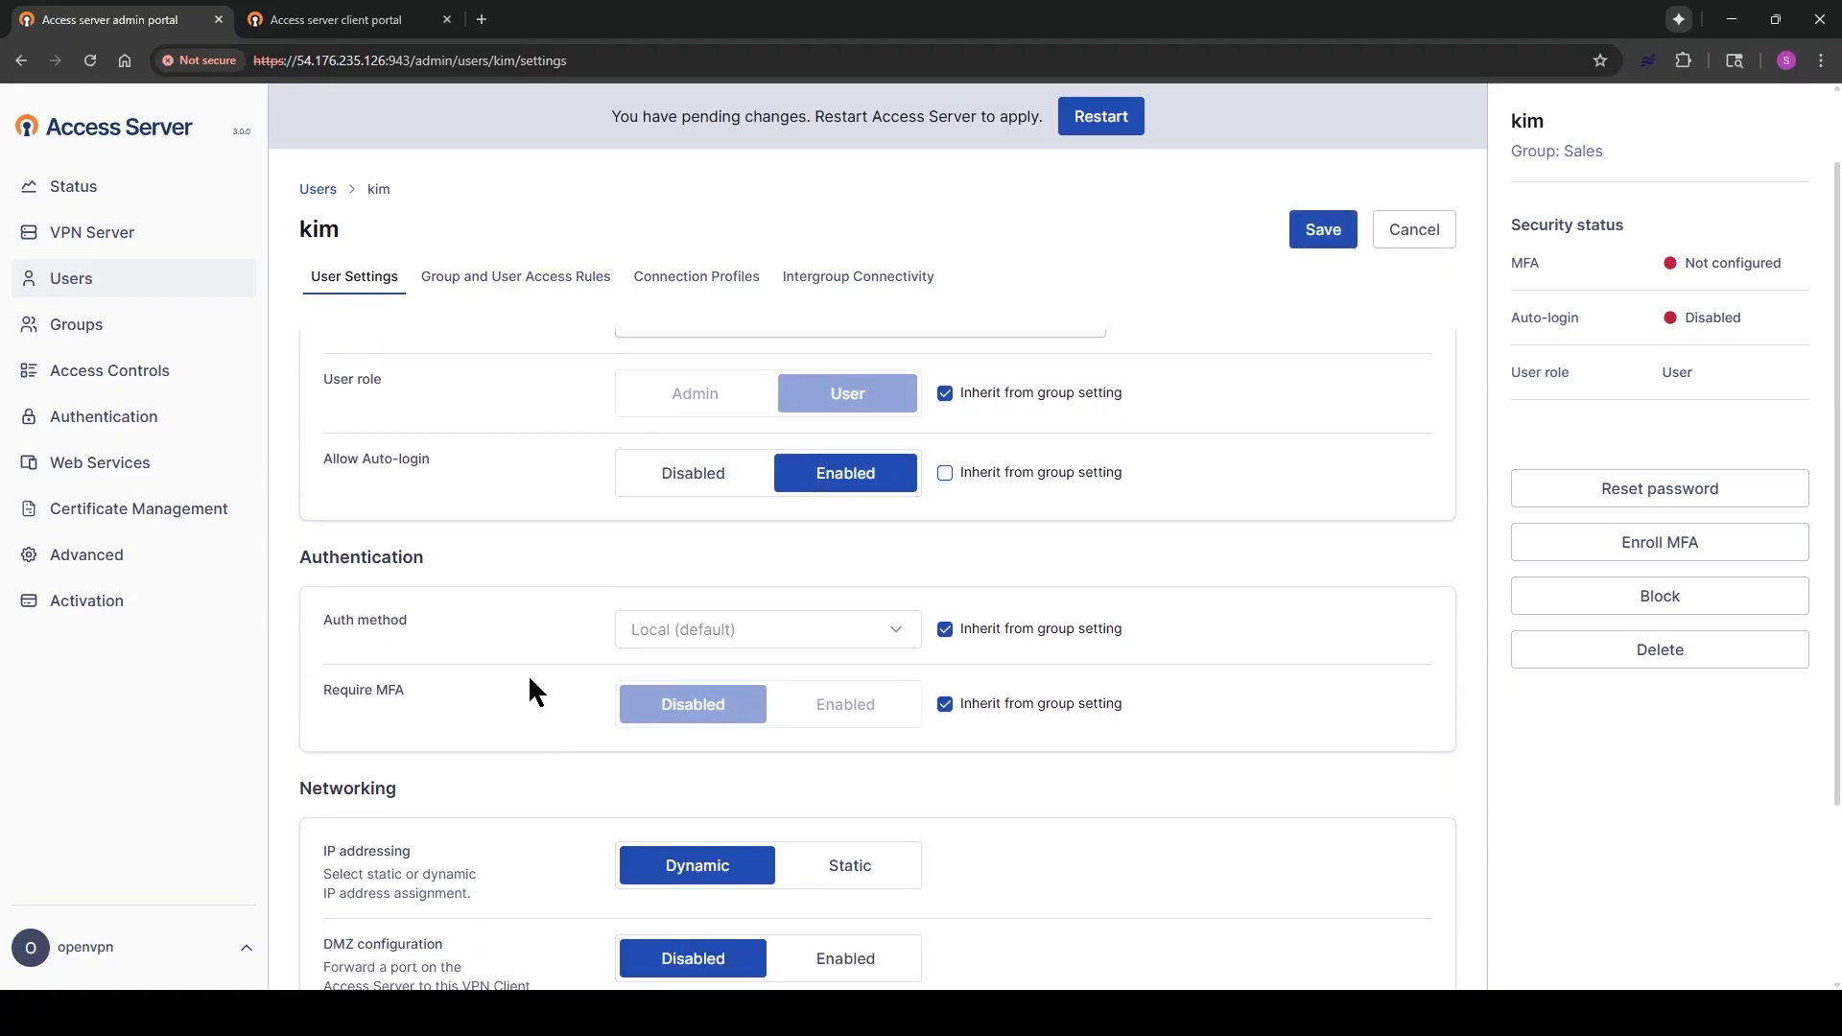
left_click(896, 637)
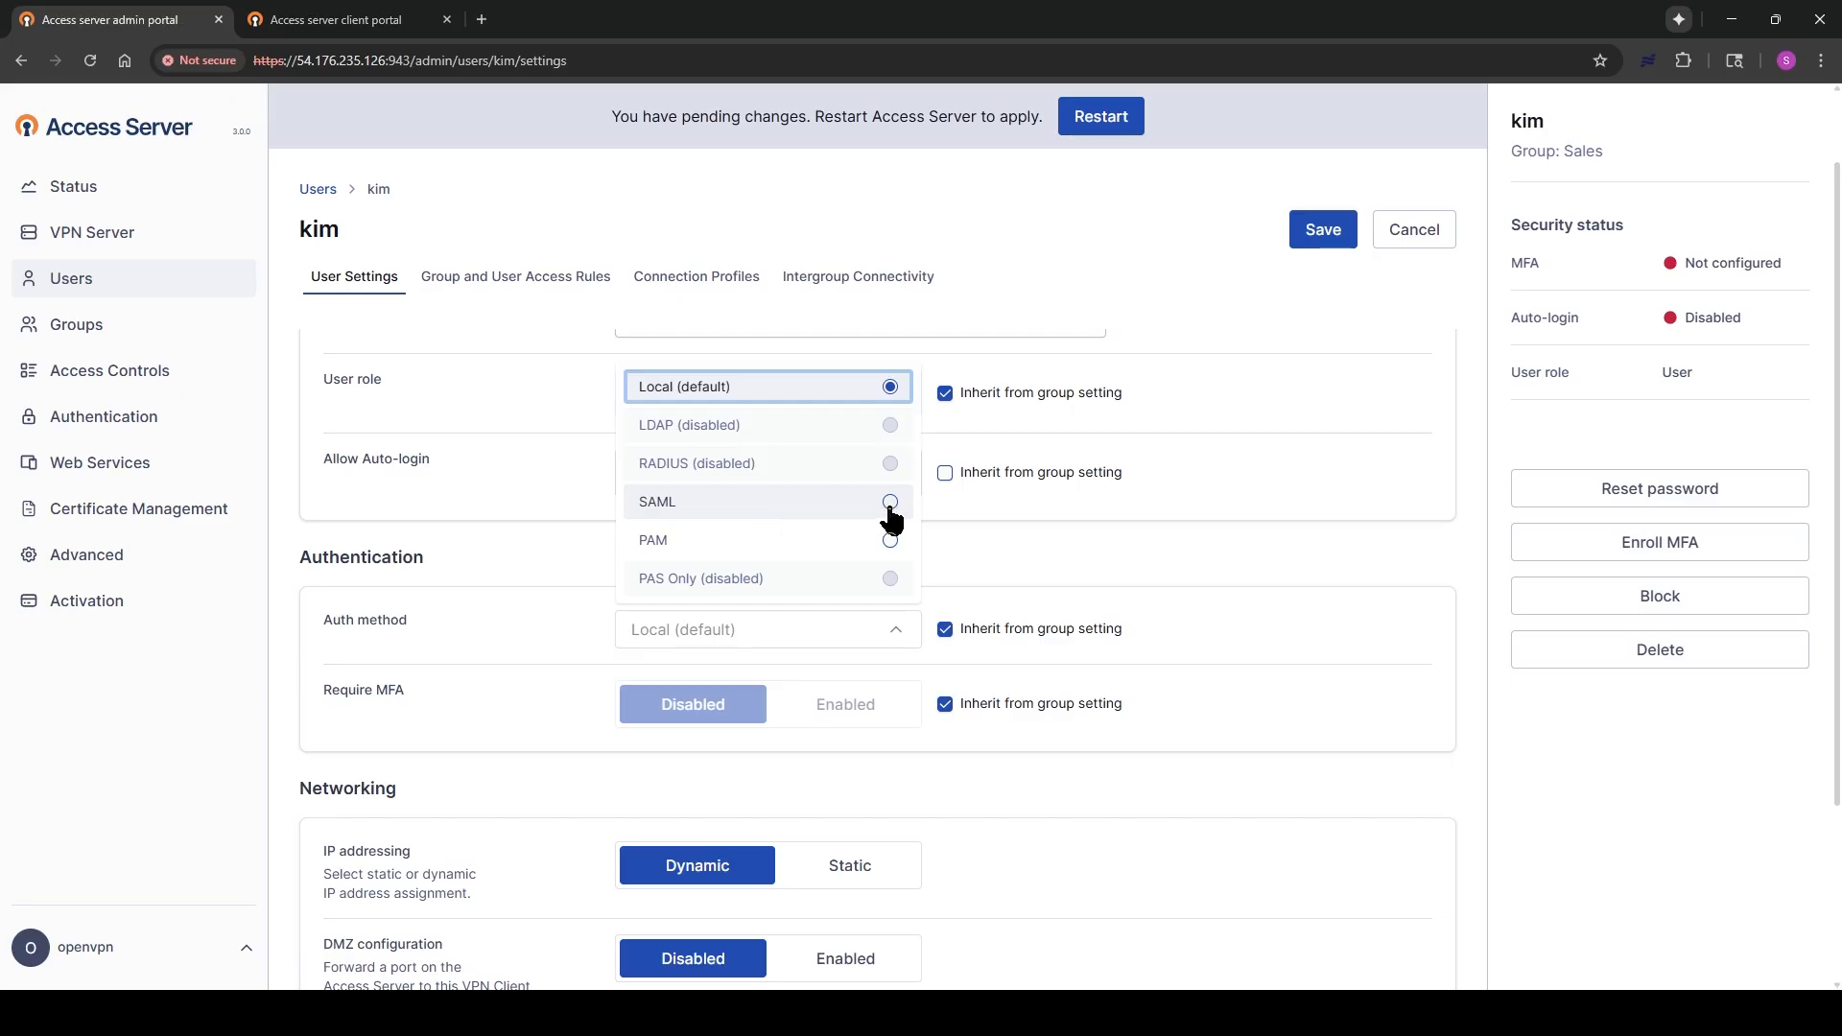
left_click(511, 755)
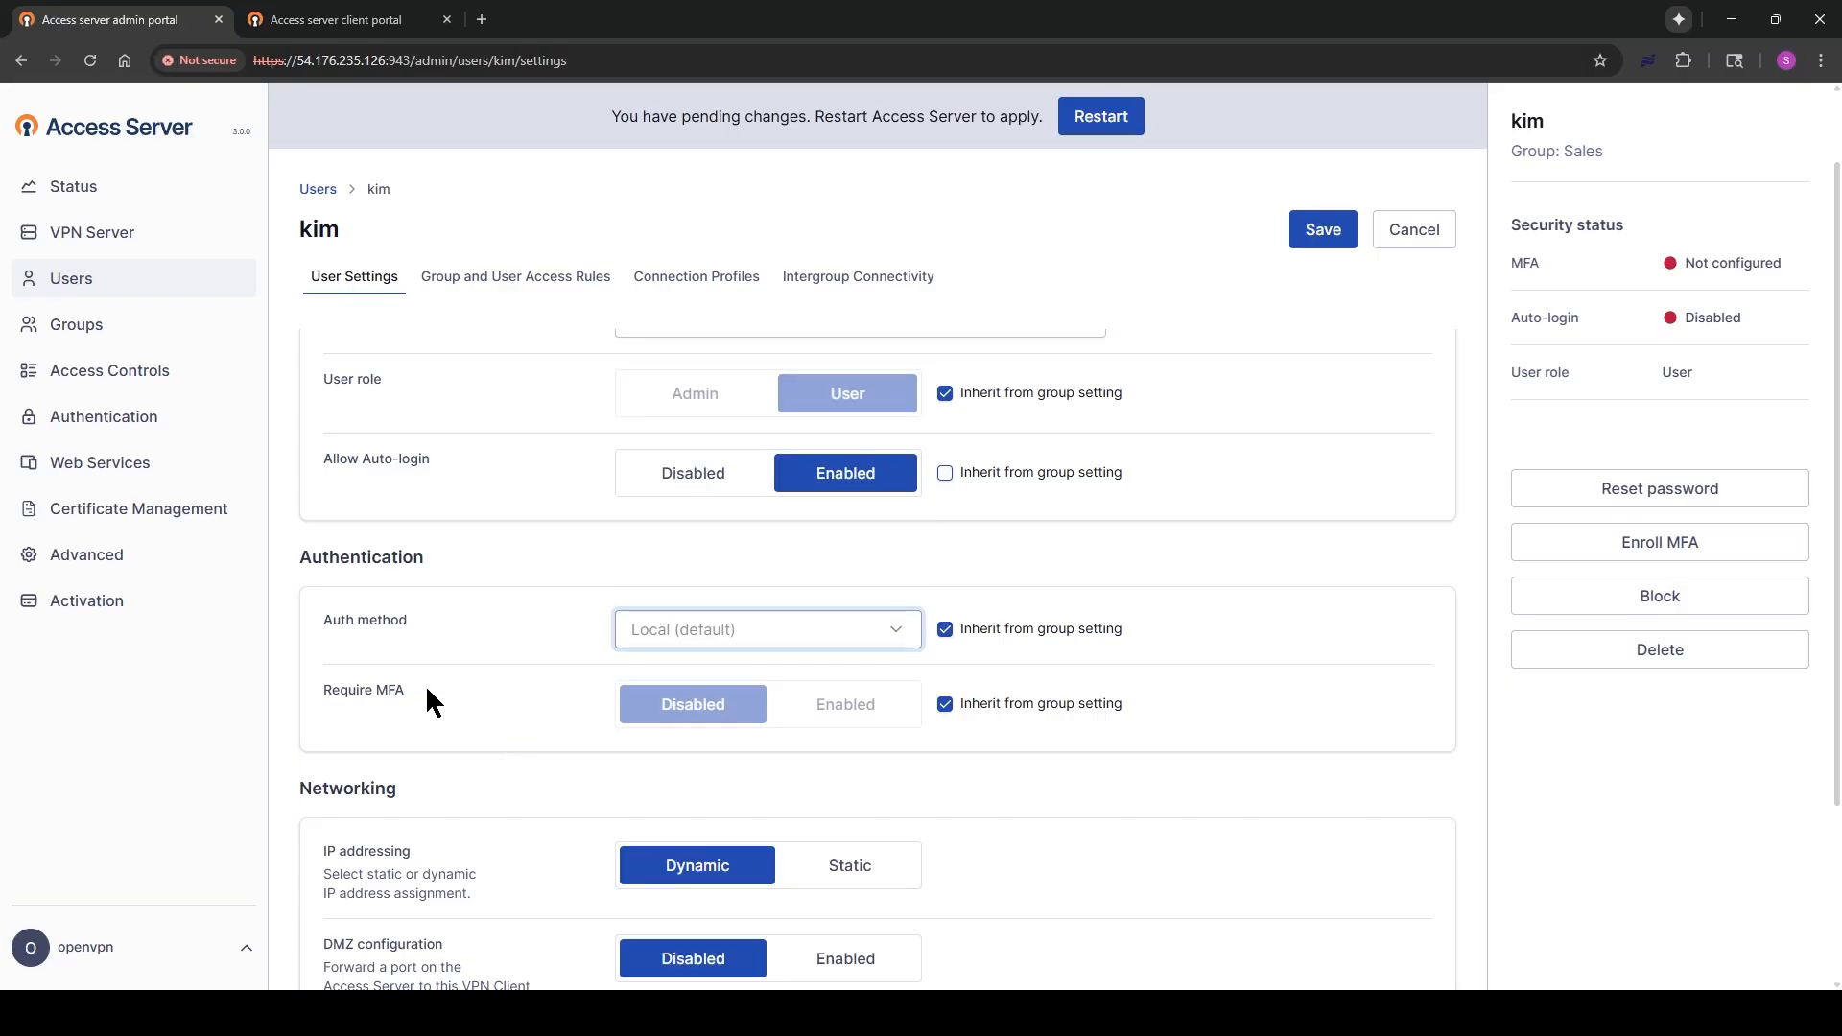
left_click(945, 704)
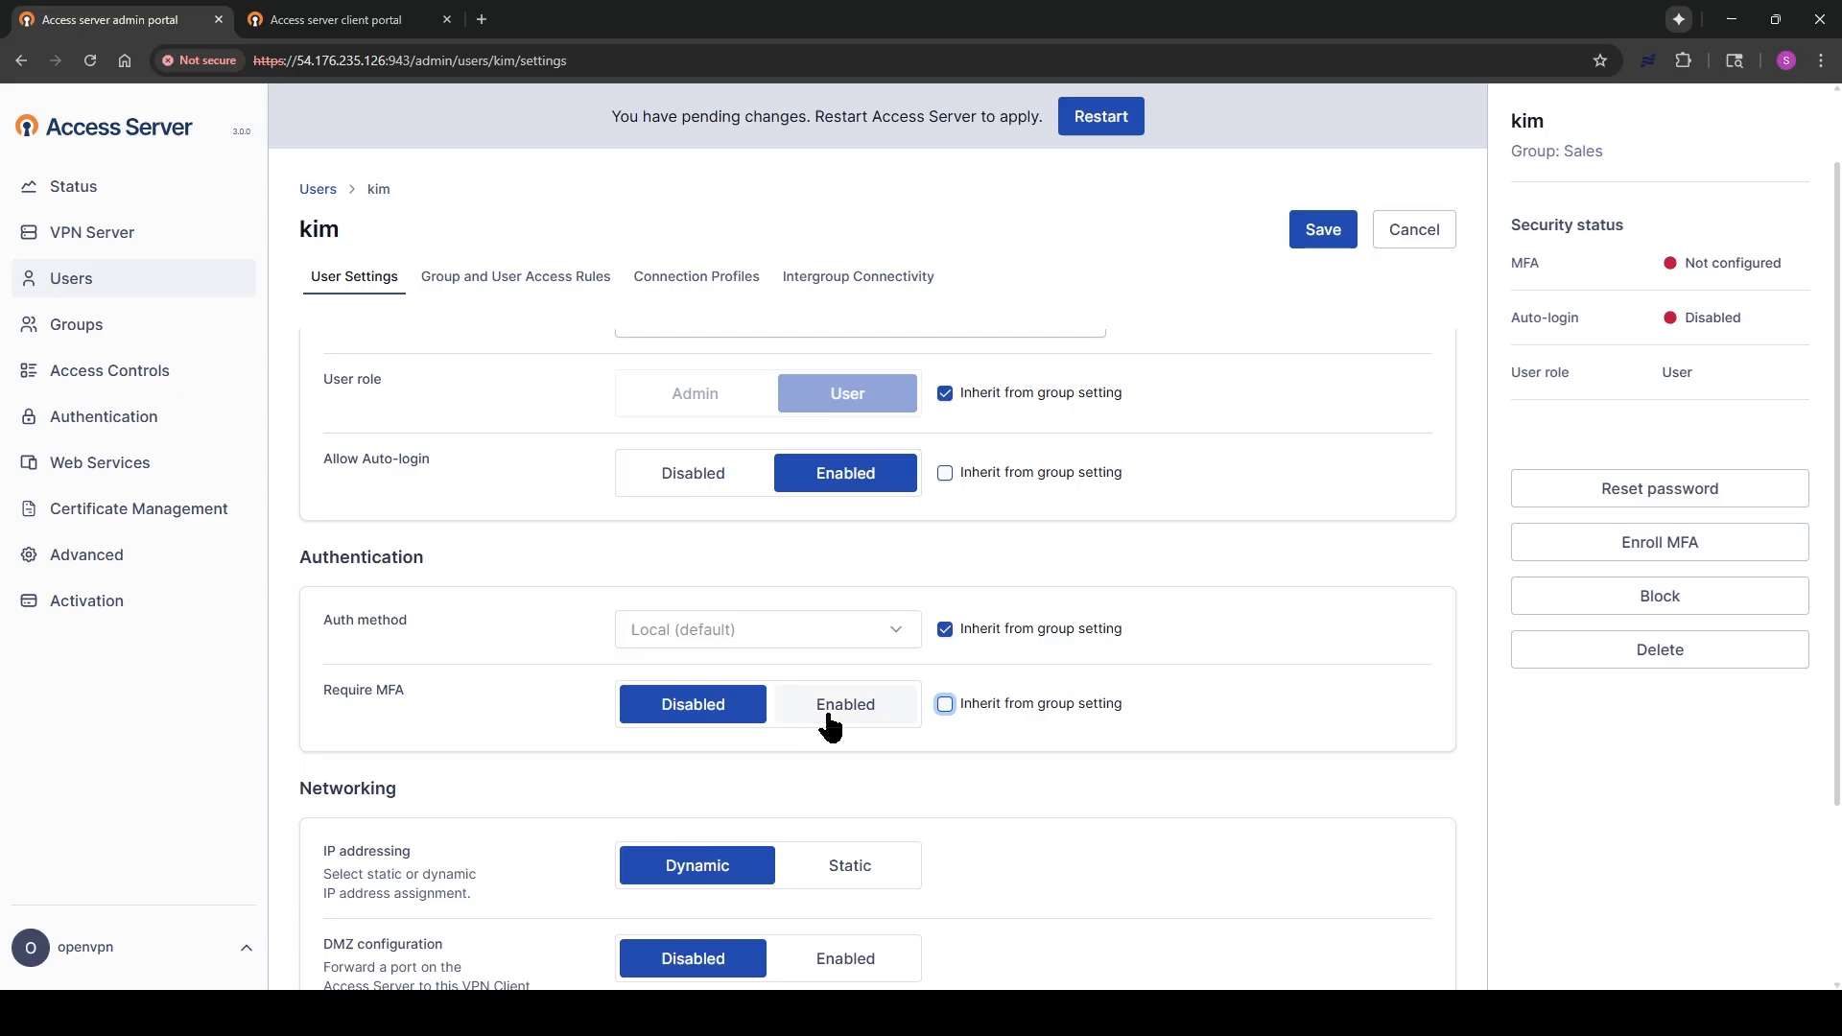
left_click(823, 715)
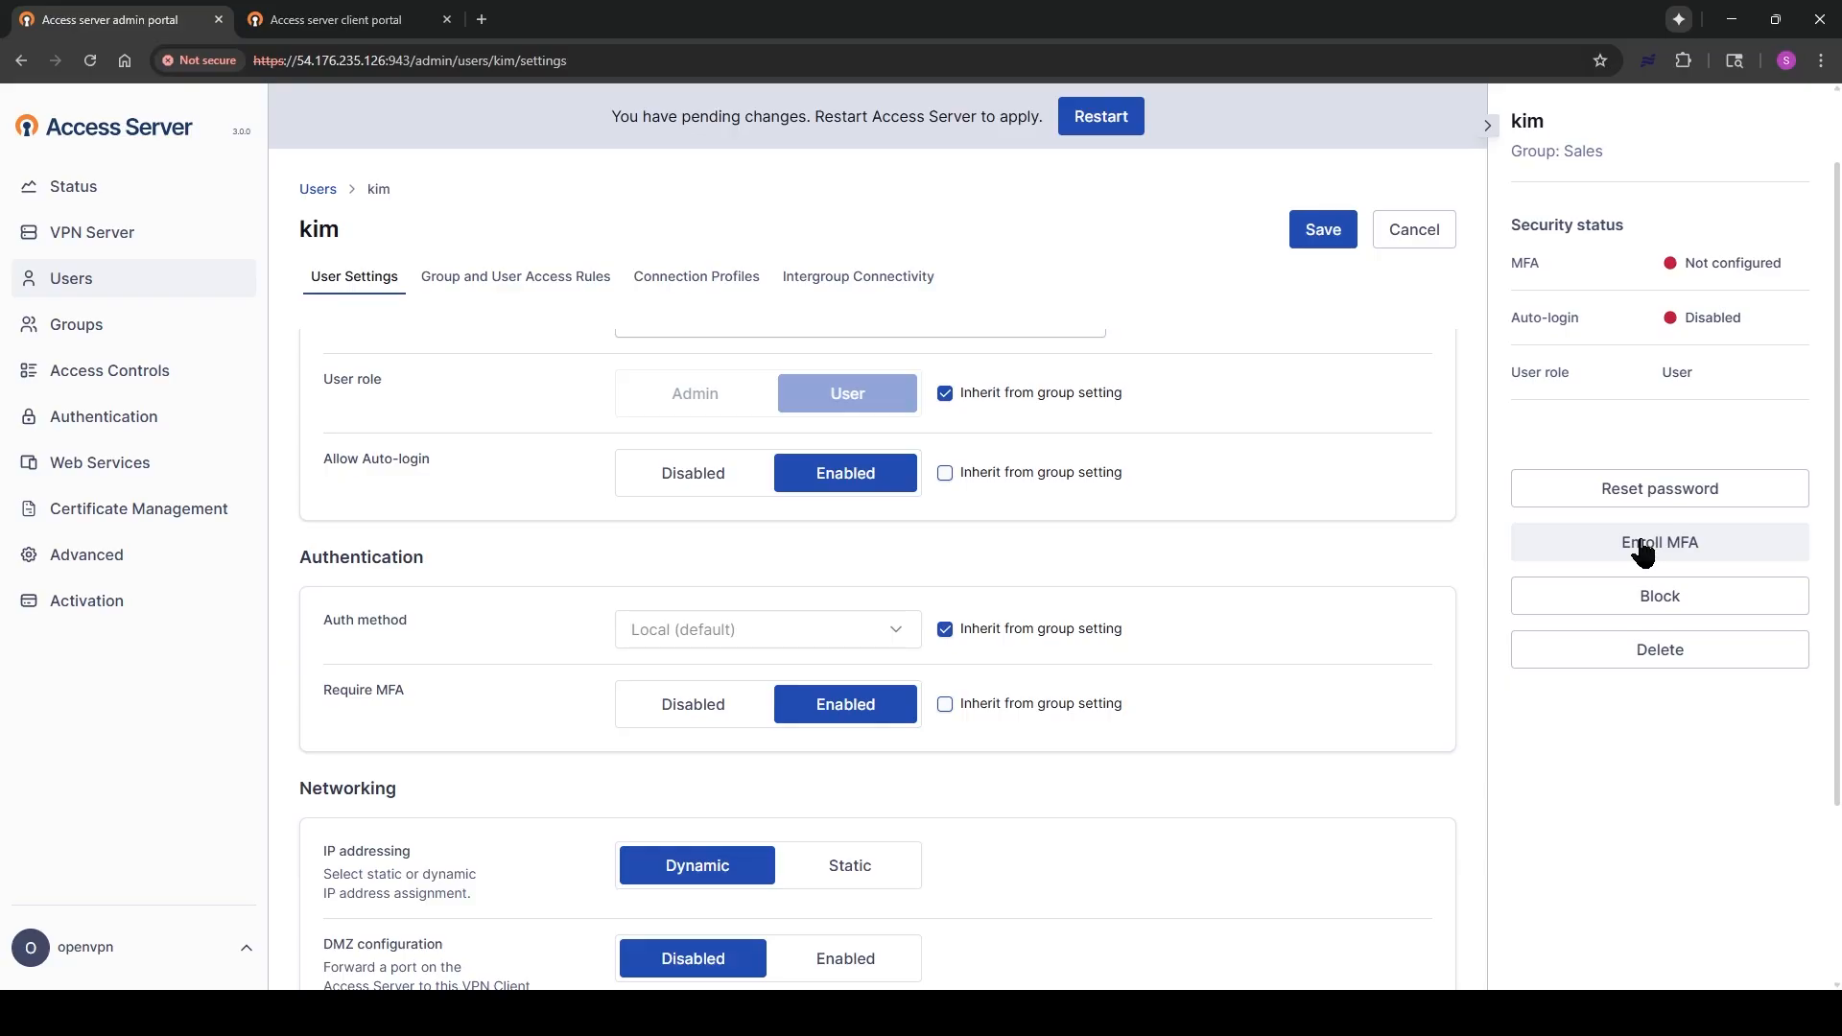
Try the user's static IP addressing, DMZ configuration and VPN gateway options, returning each to its default
scroll(351, 556, "down", 3)
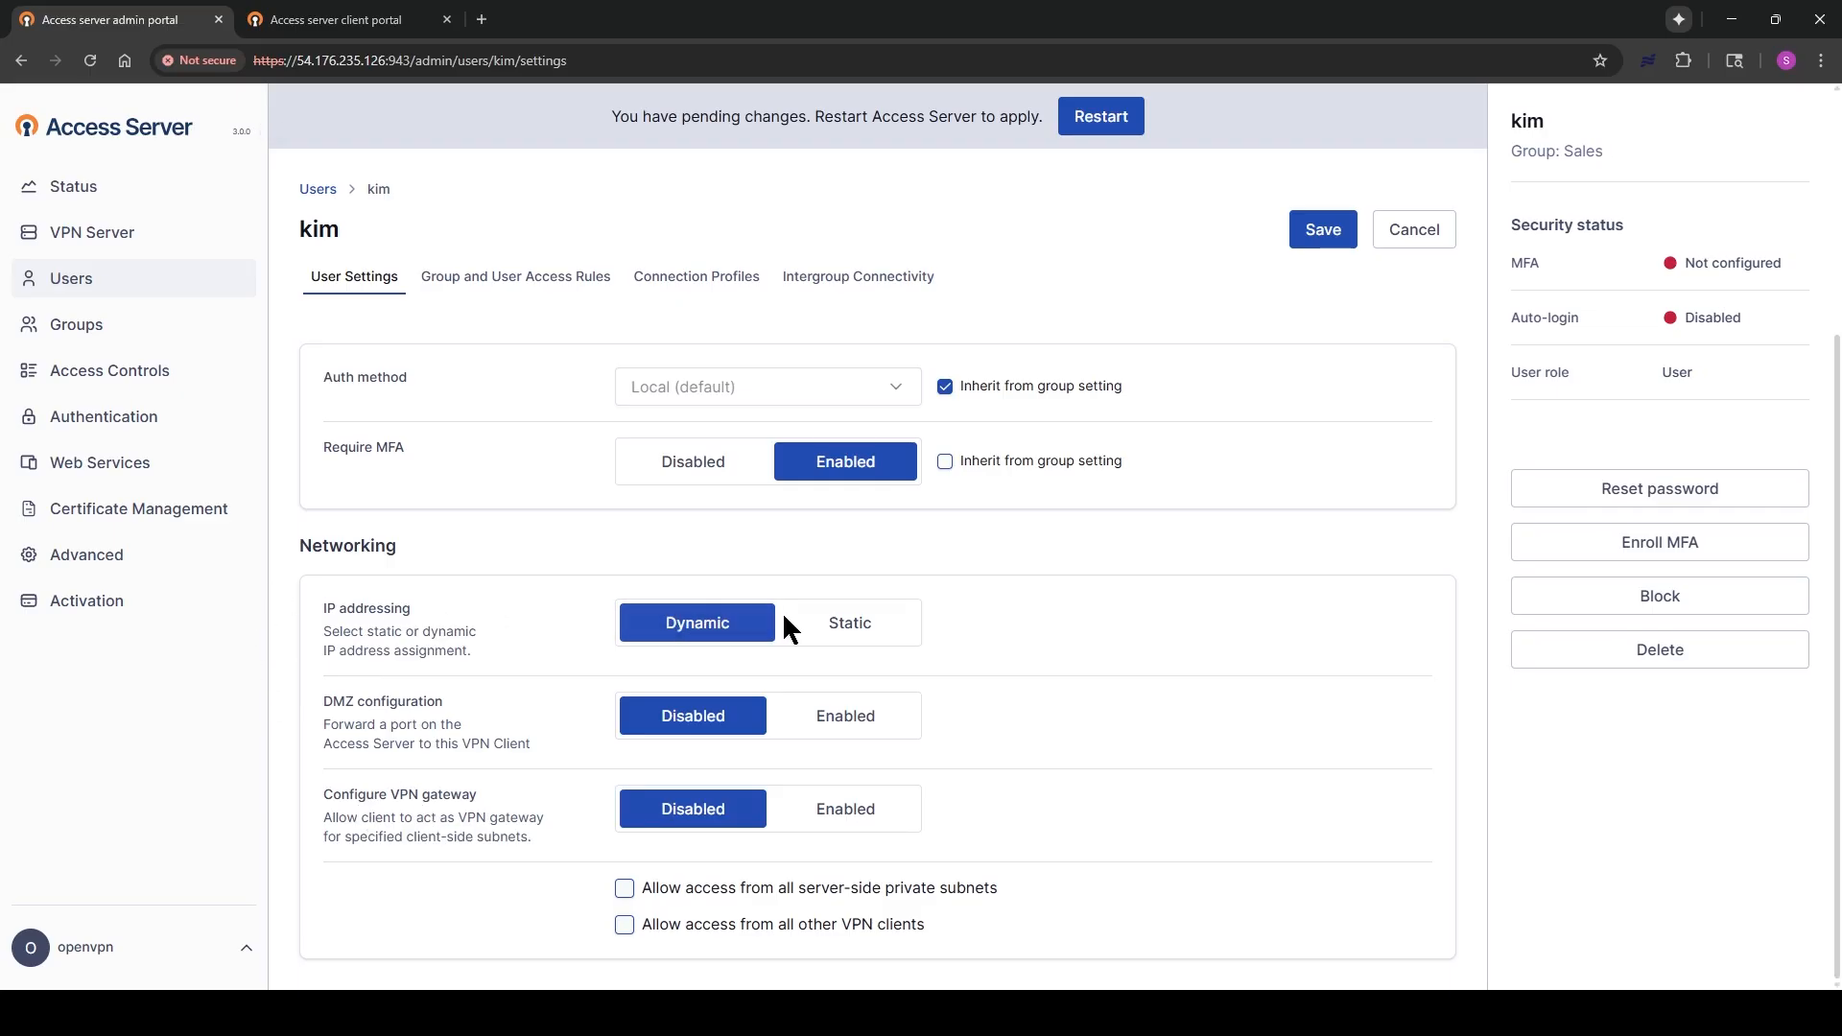
left_click(859, 624)
left_click(679, 632)
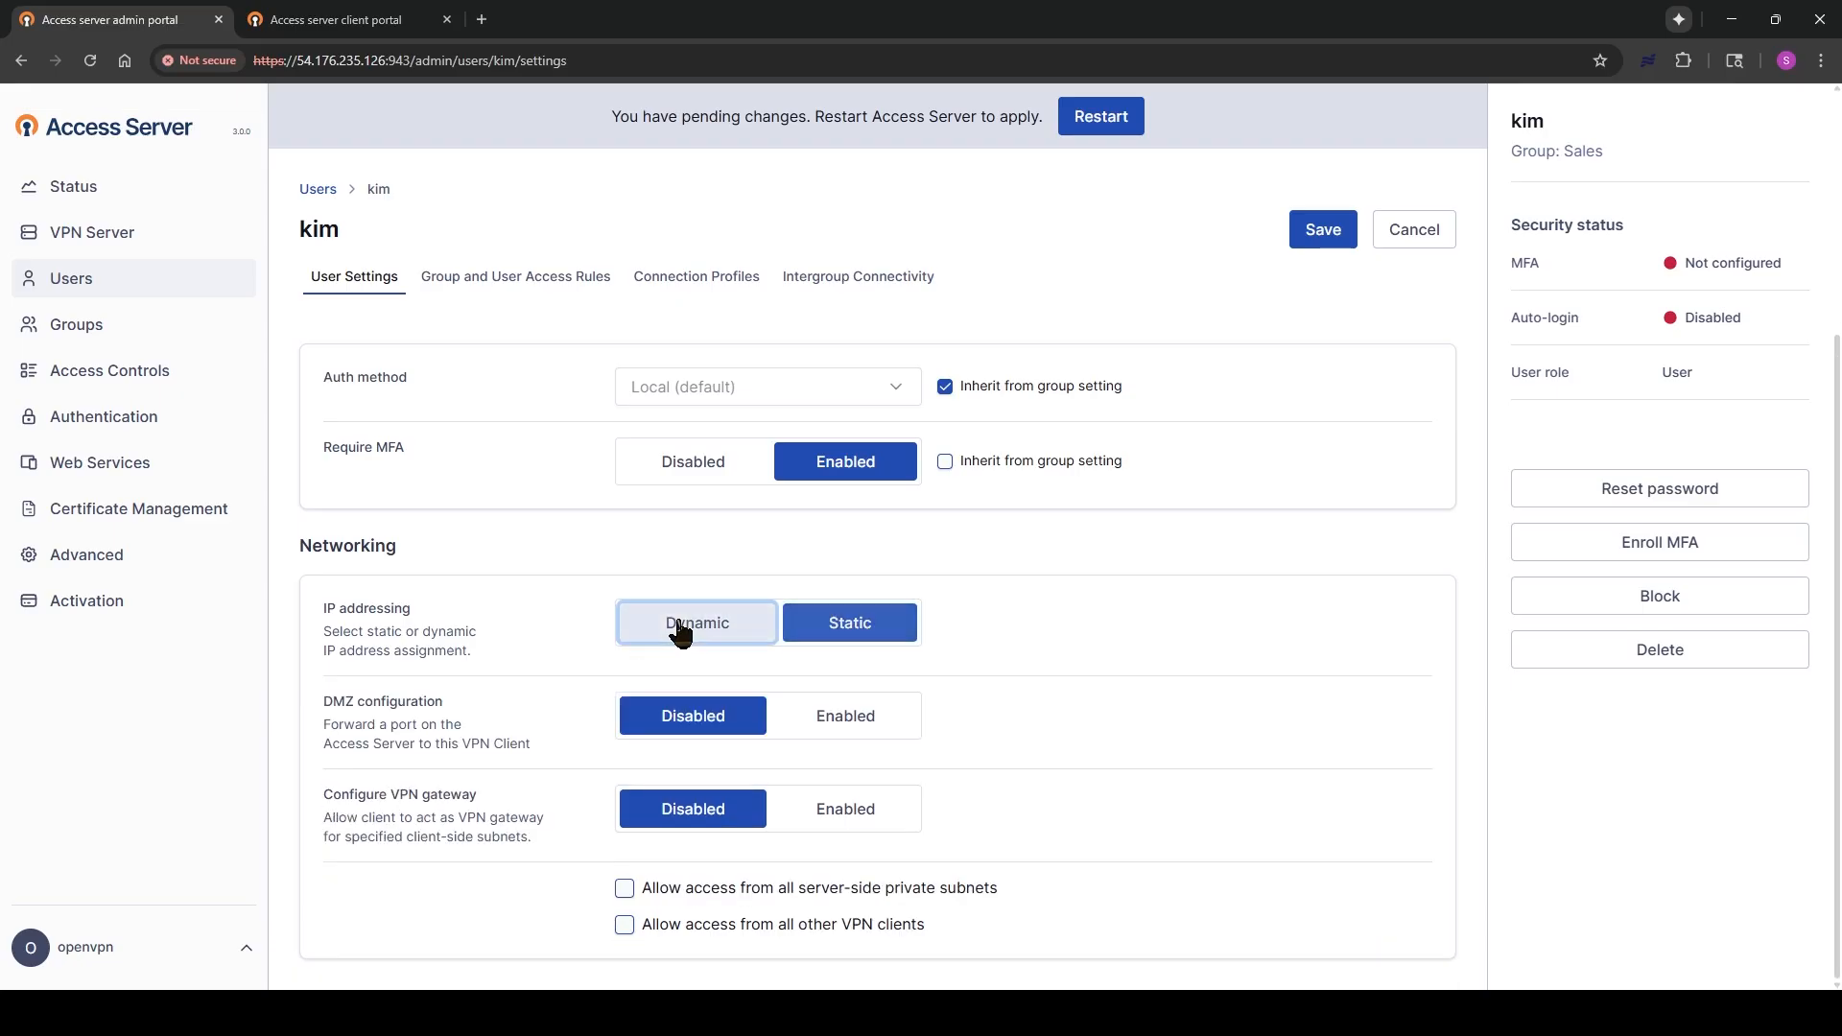
left_click(849, 734)
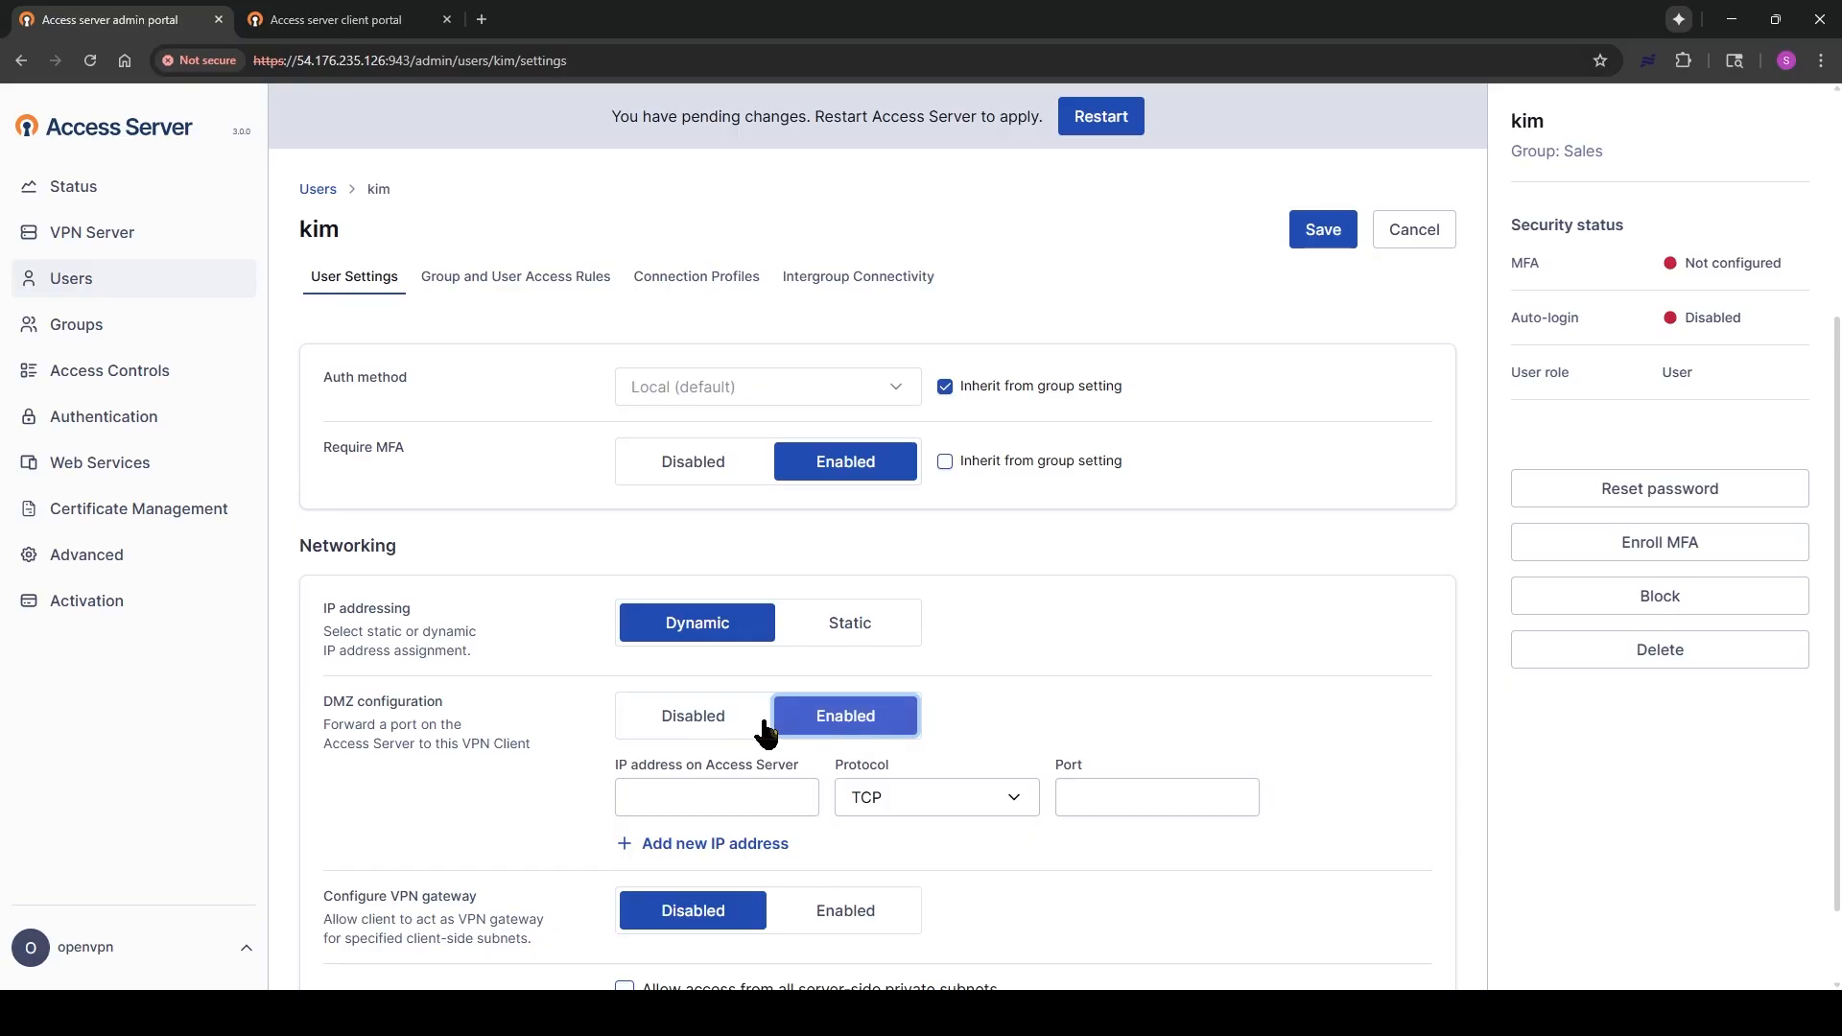
left_click(674, 726)
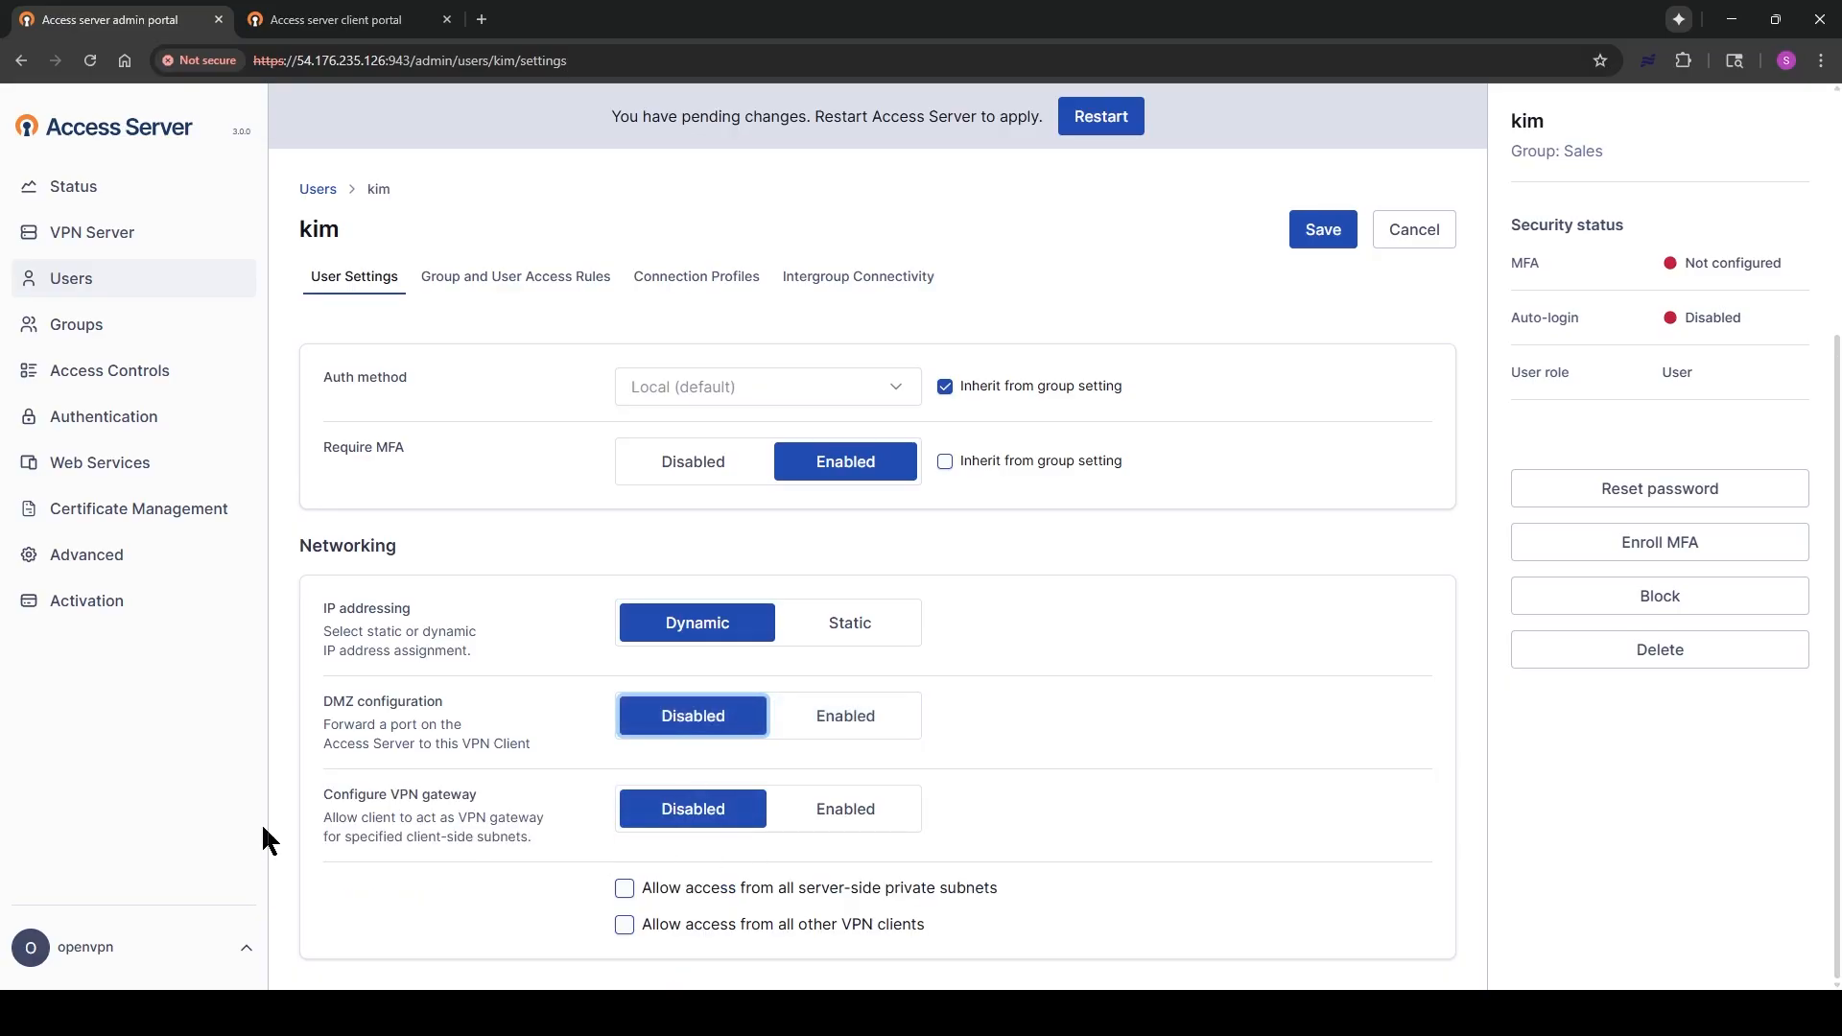
left_click(859, 814)
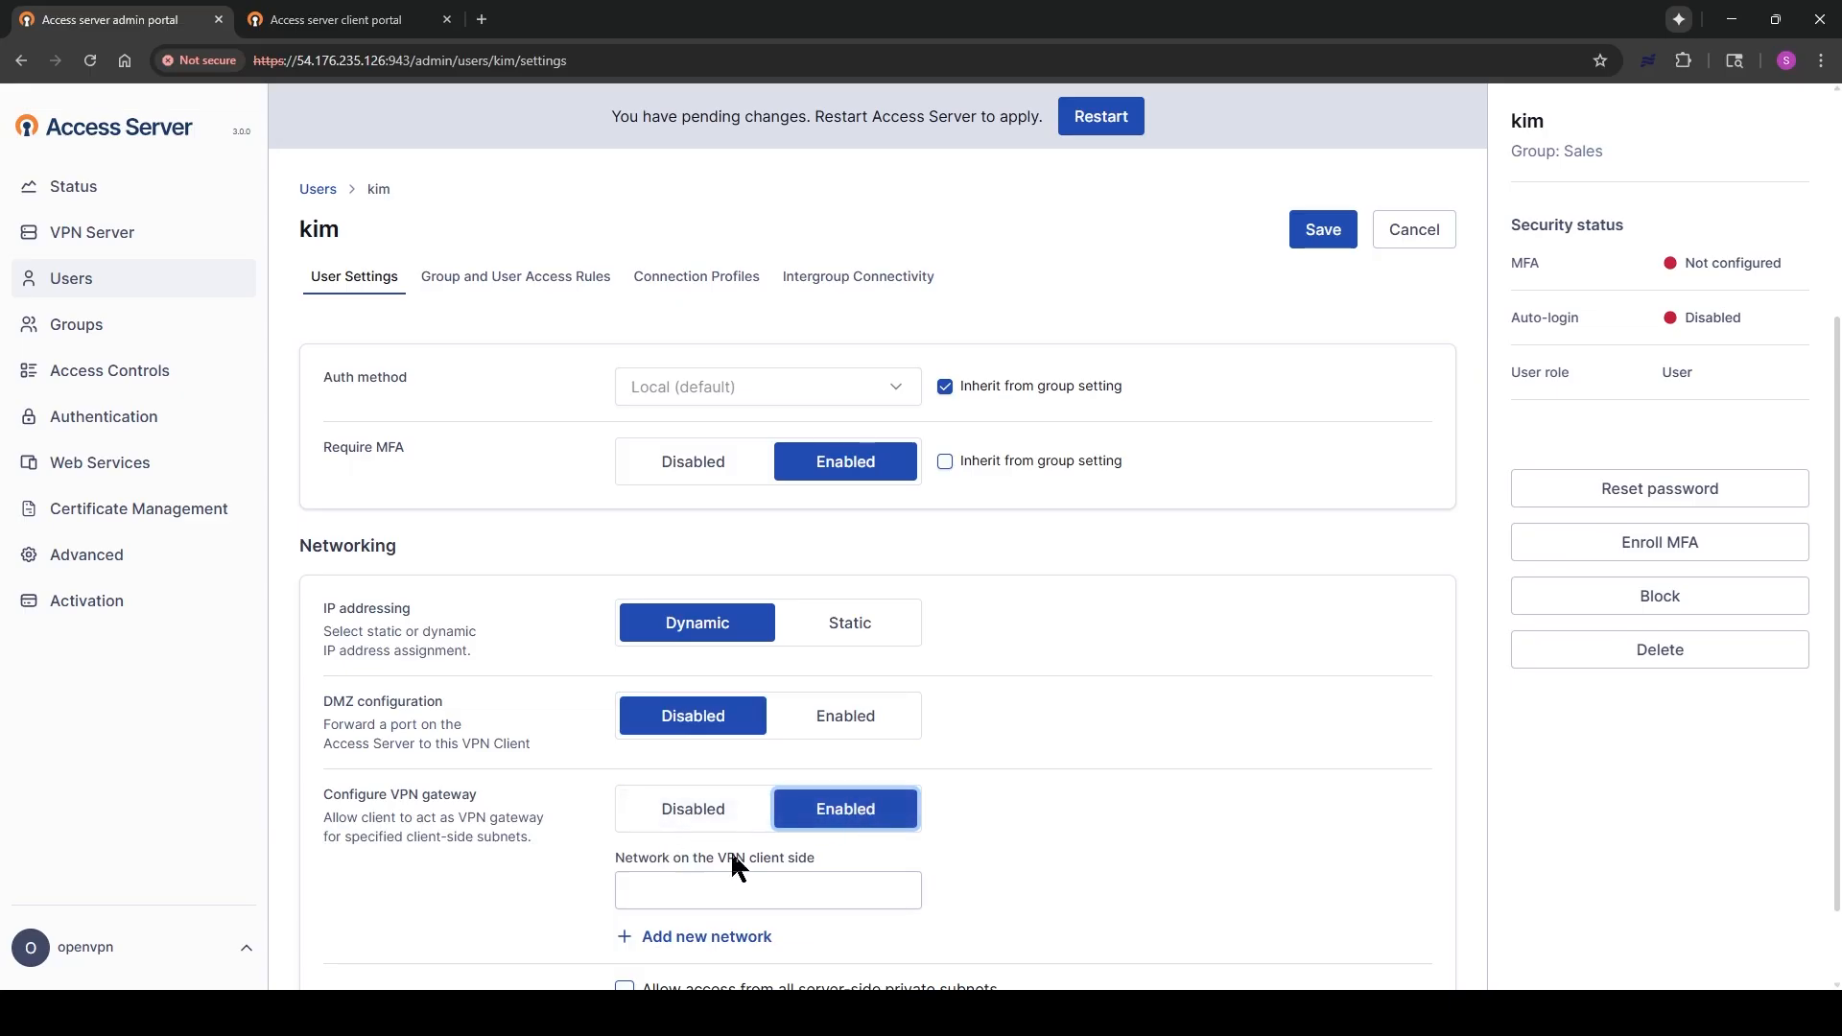
left_click(703, 811)
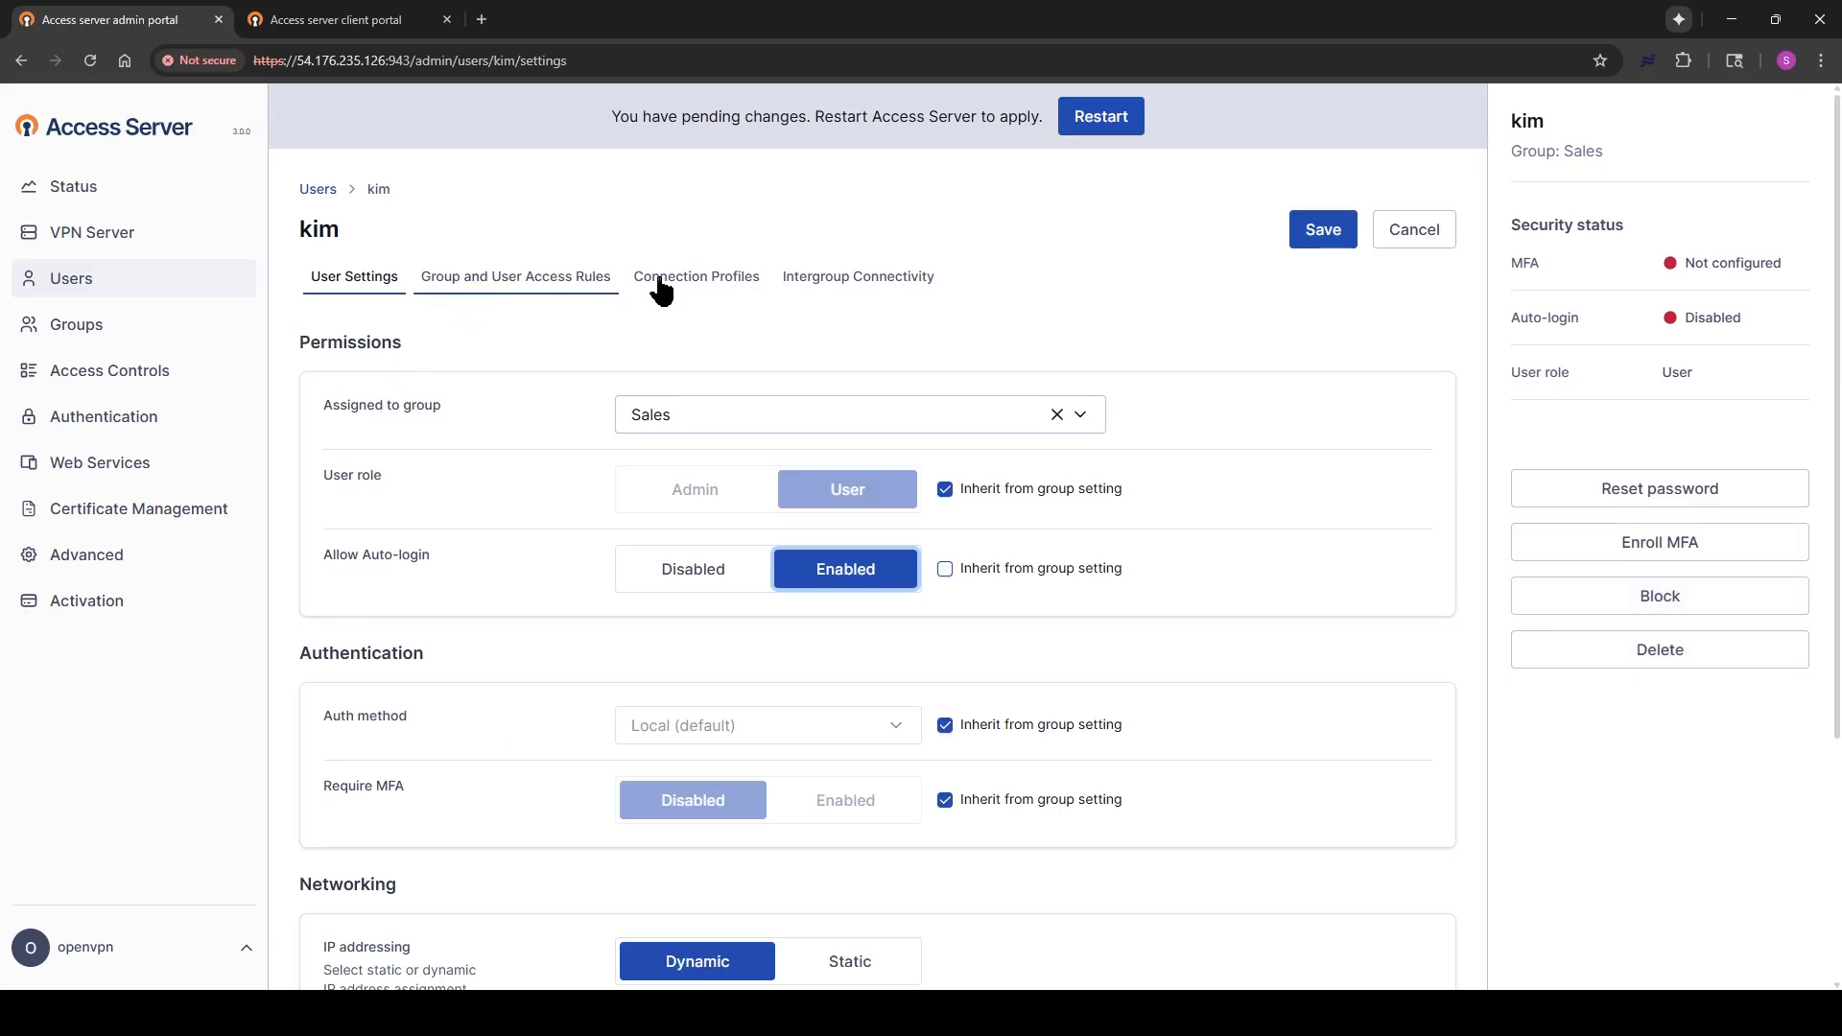
Save the user's settings and restart Access Server to apply the pending changes
left_click(1322, 231)
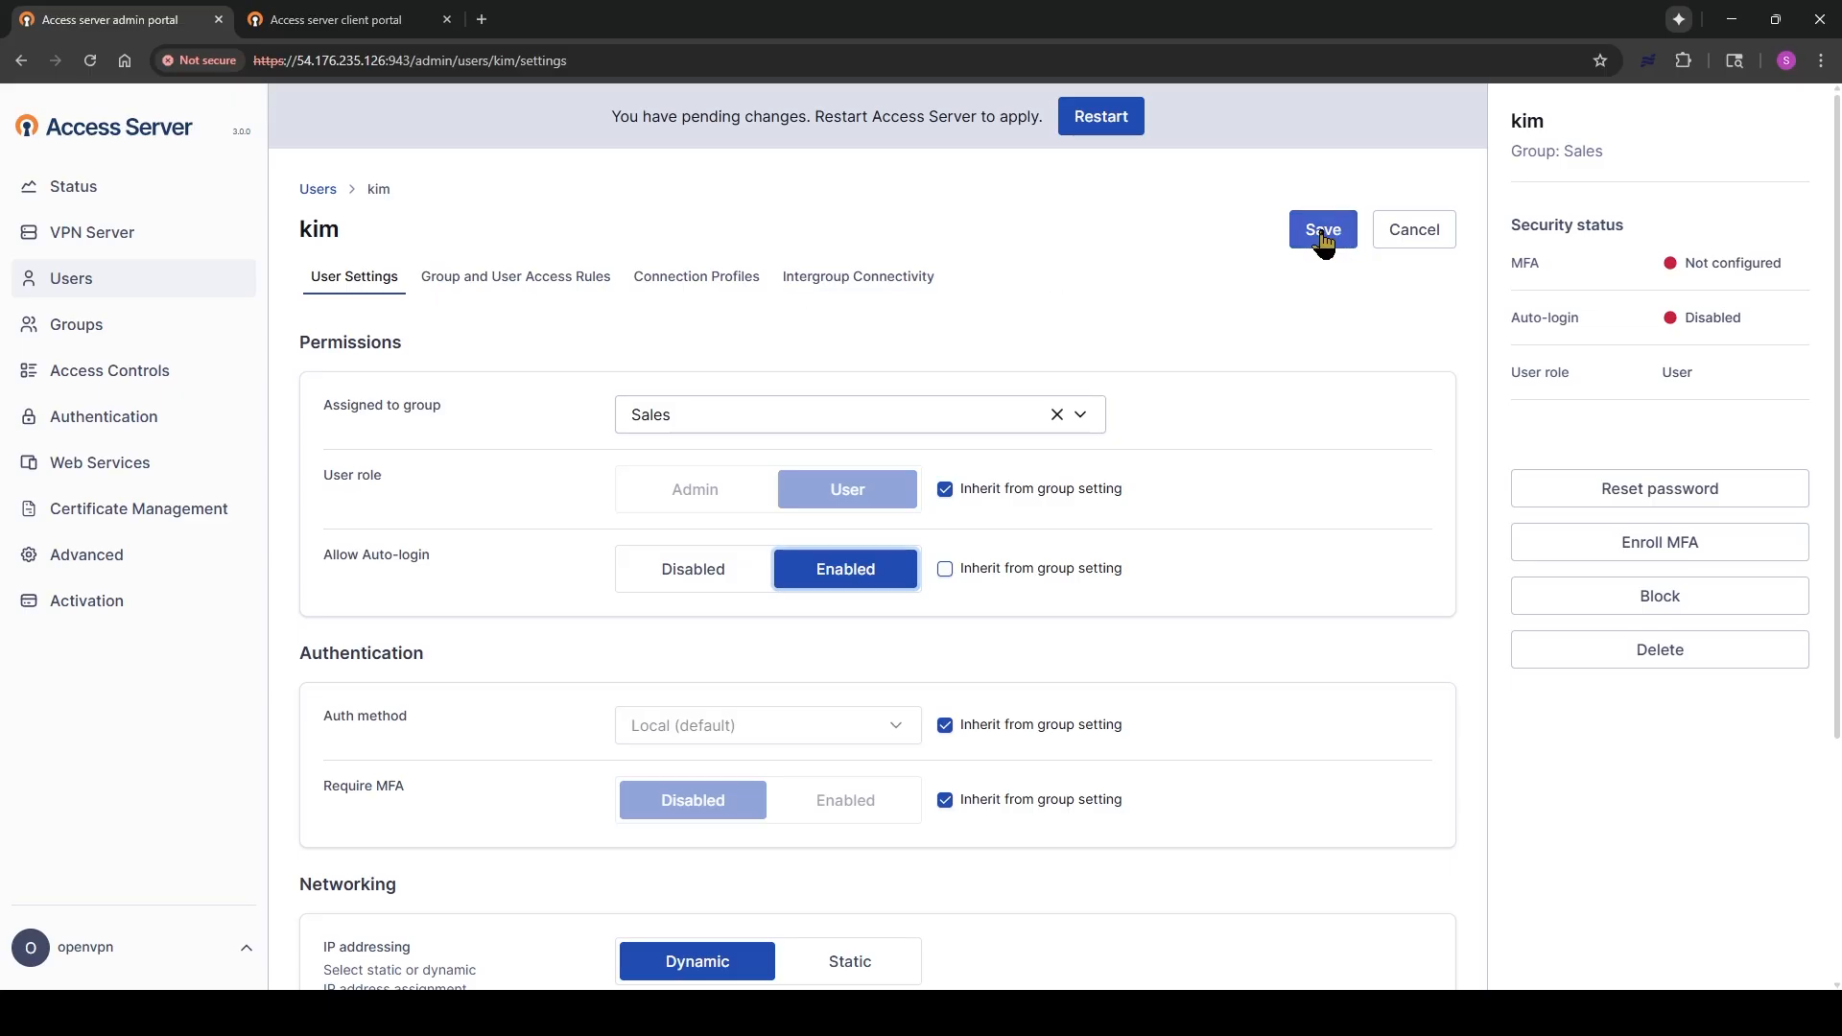
left_click(1094, 115)
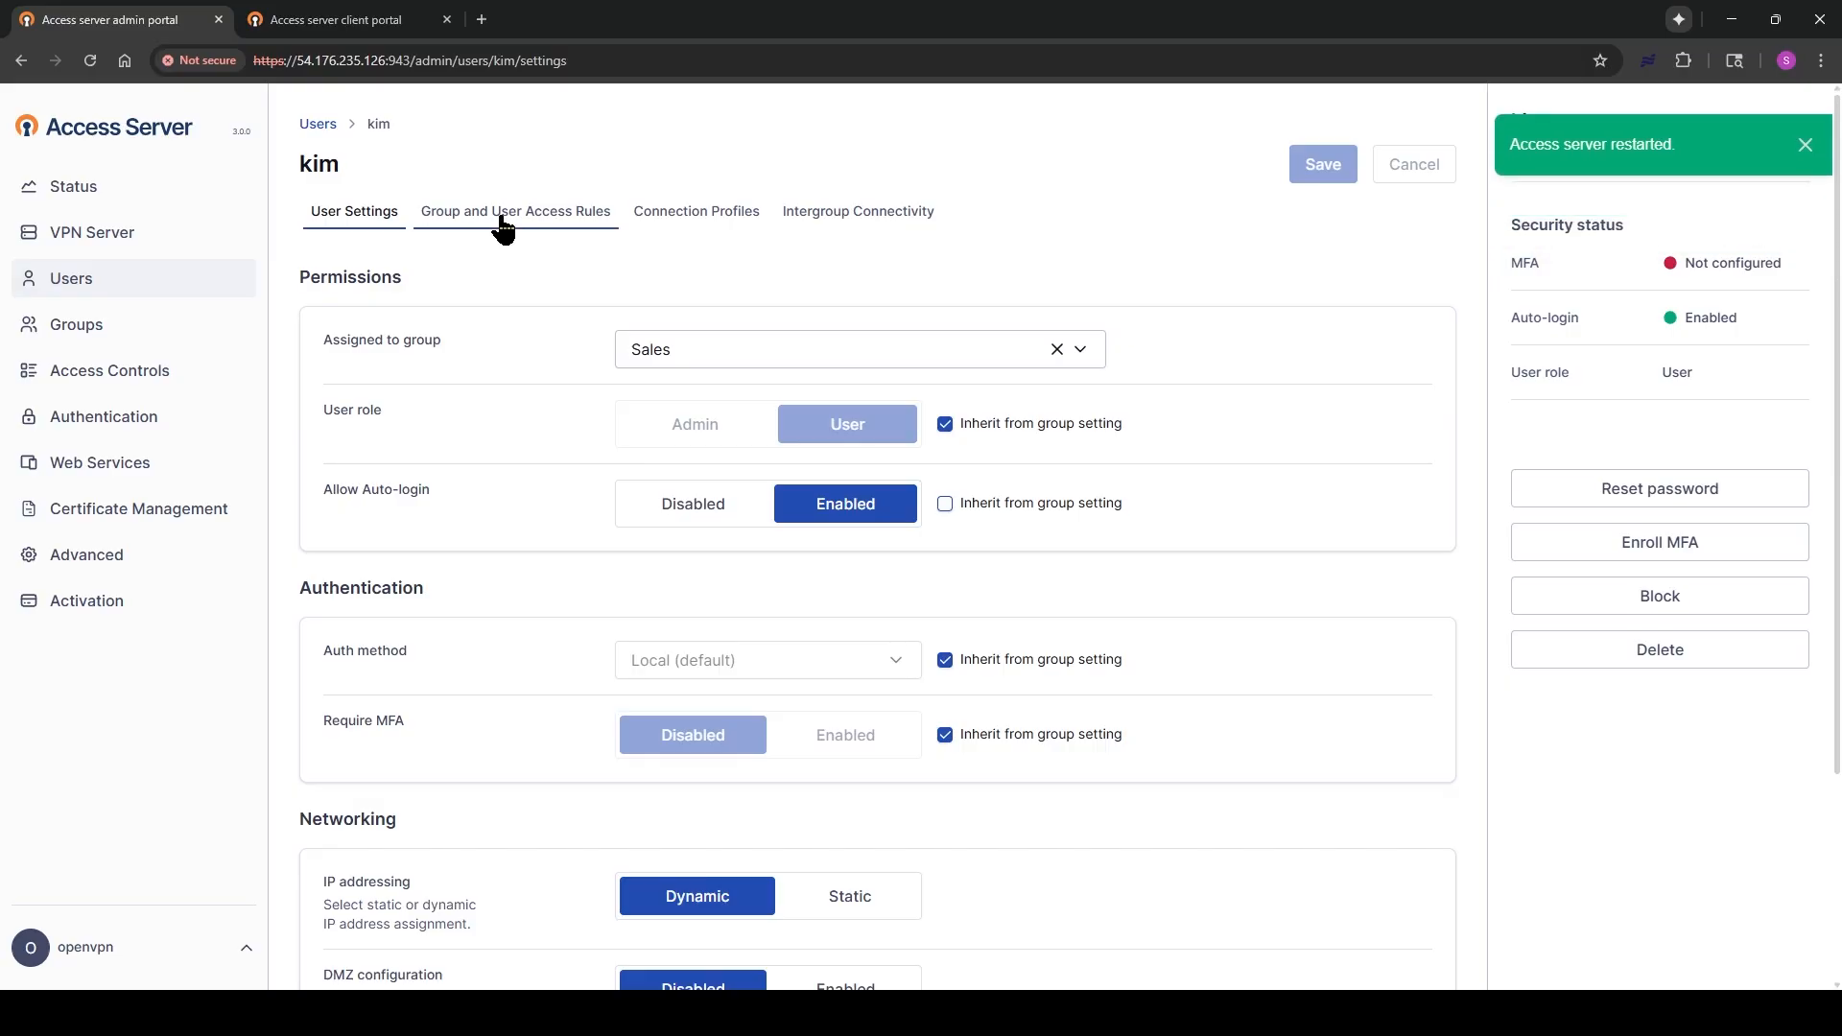
Add a user-level access rule for 192.168.15.137/32 using TCP on port 443, reachable via NAT
left_click(505, 226)
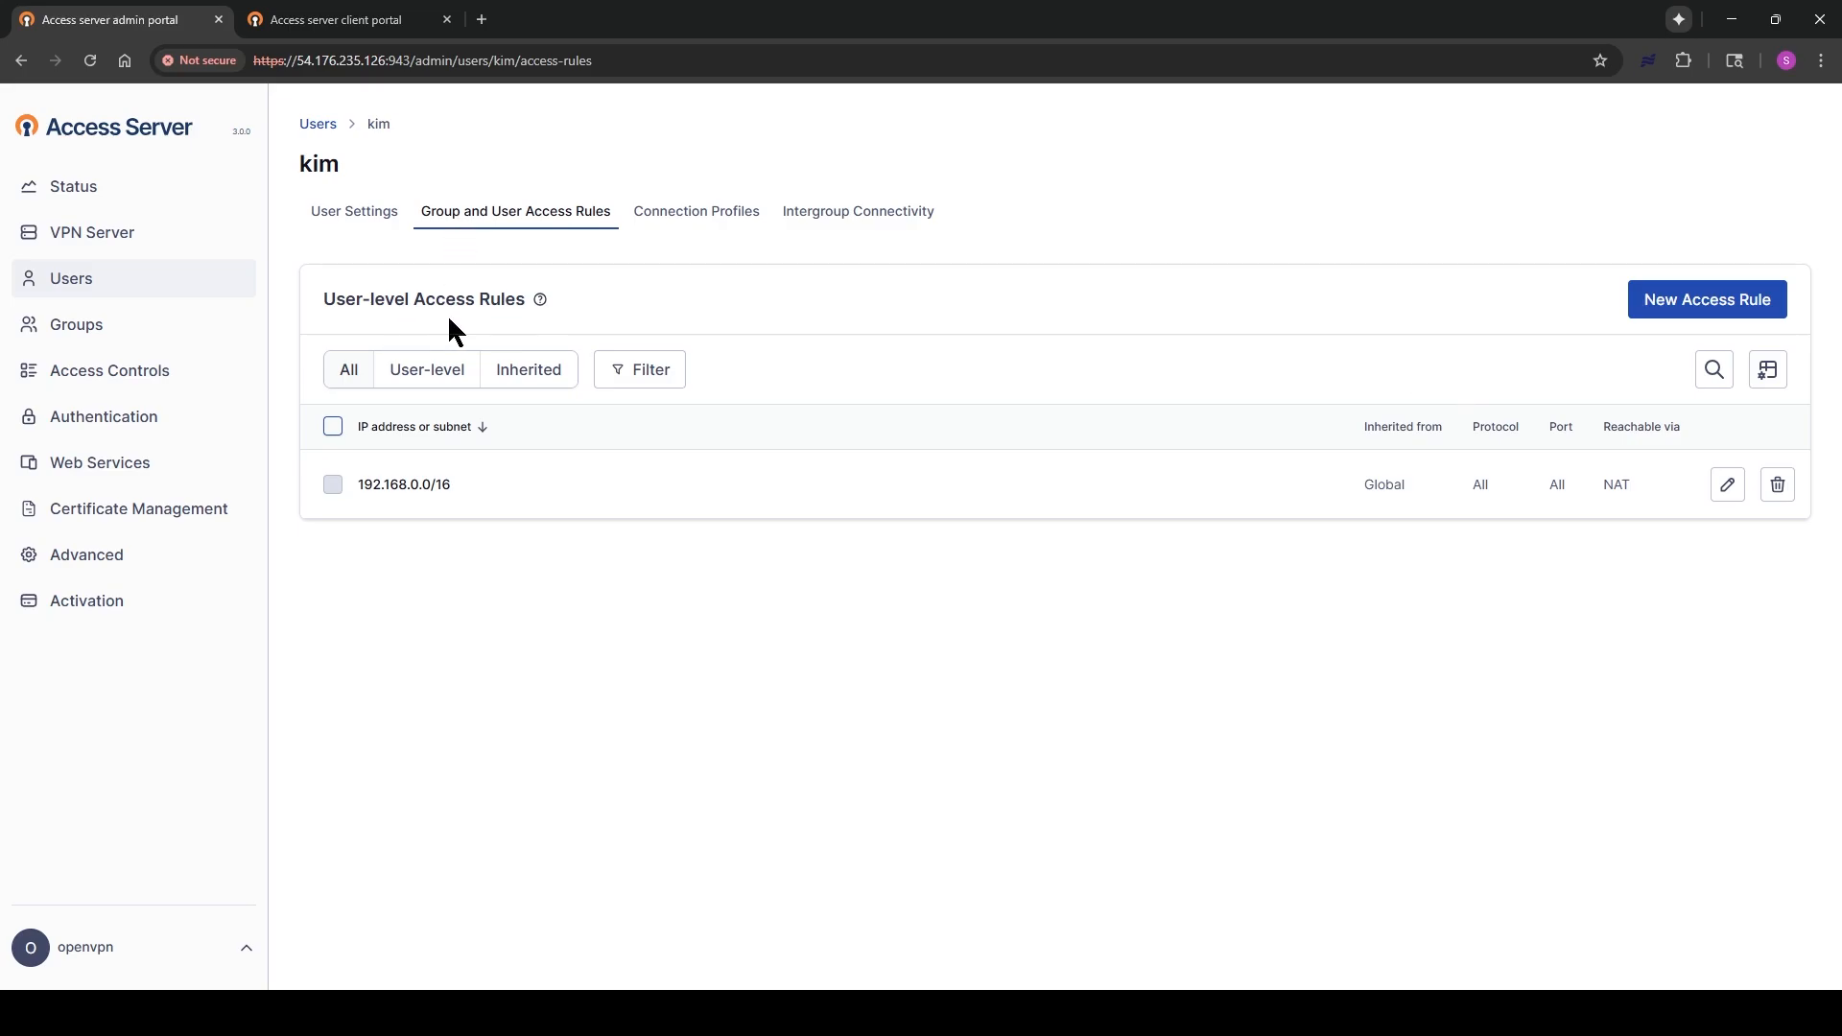
left_click(1689, 305)
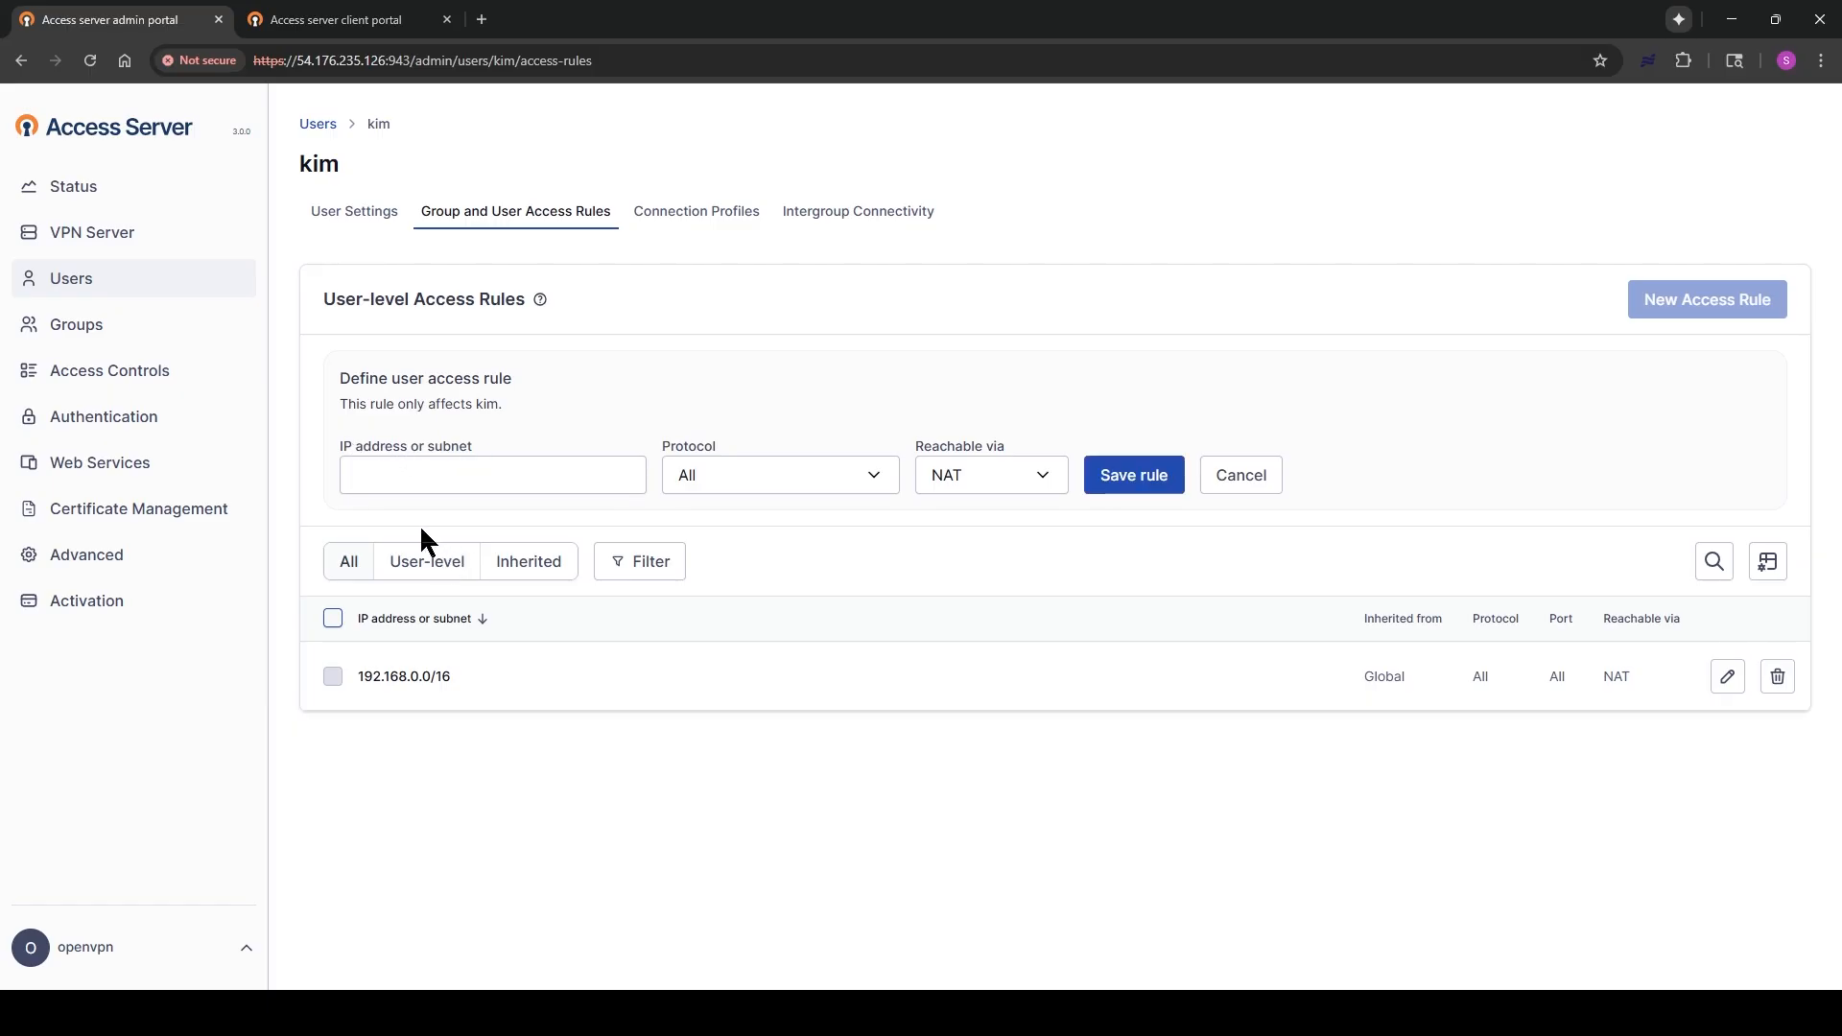
left_click(356, 475)
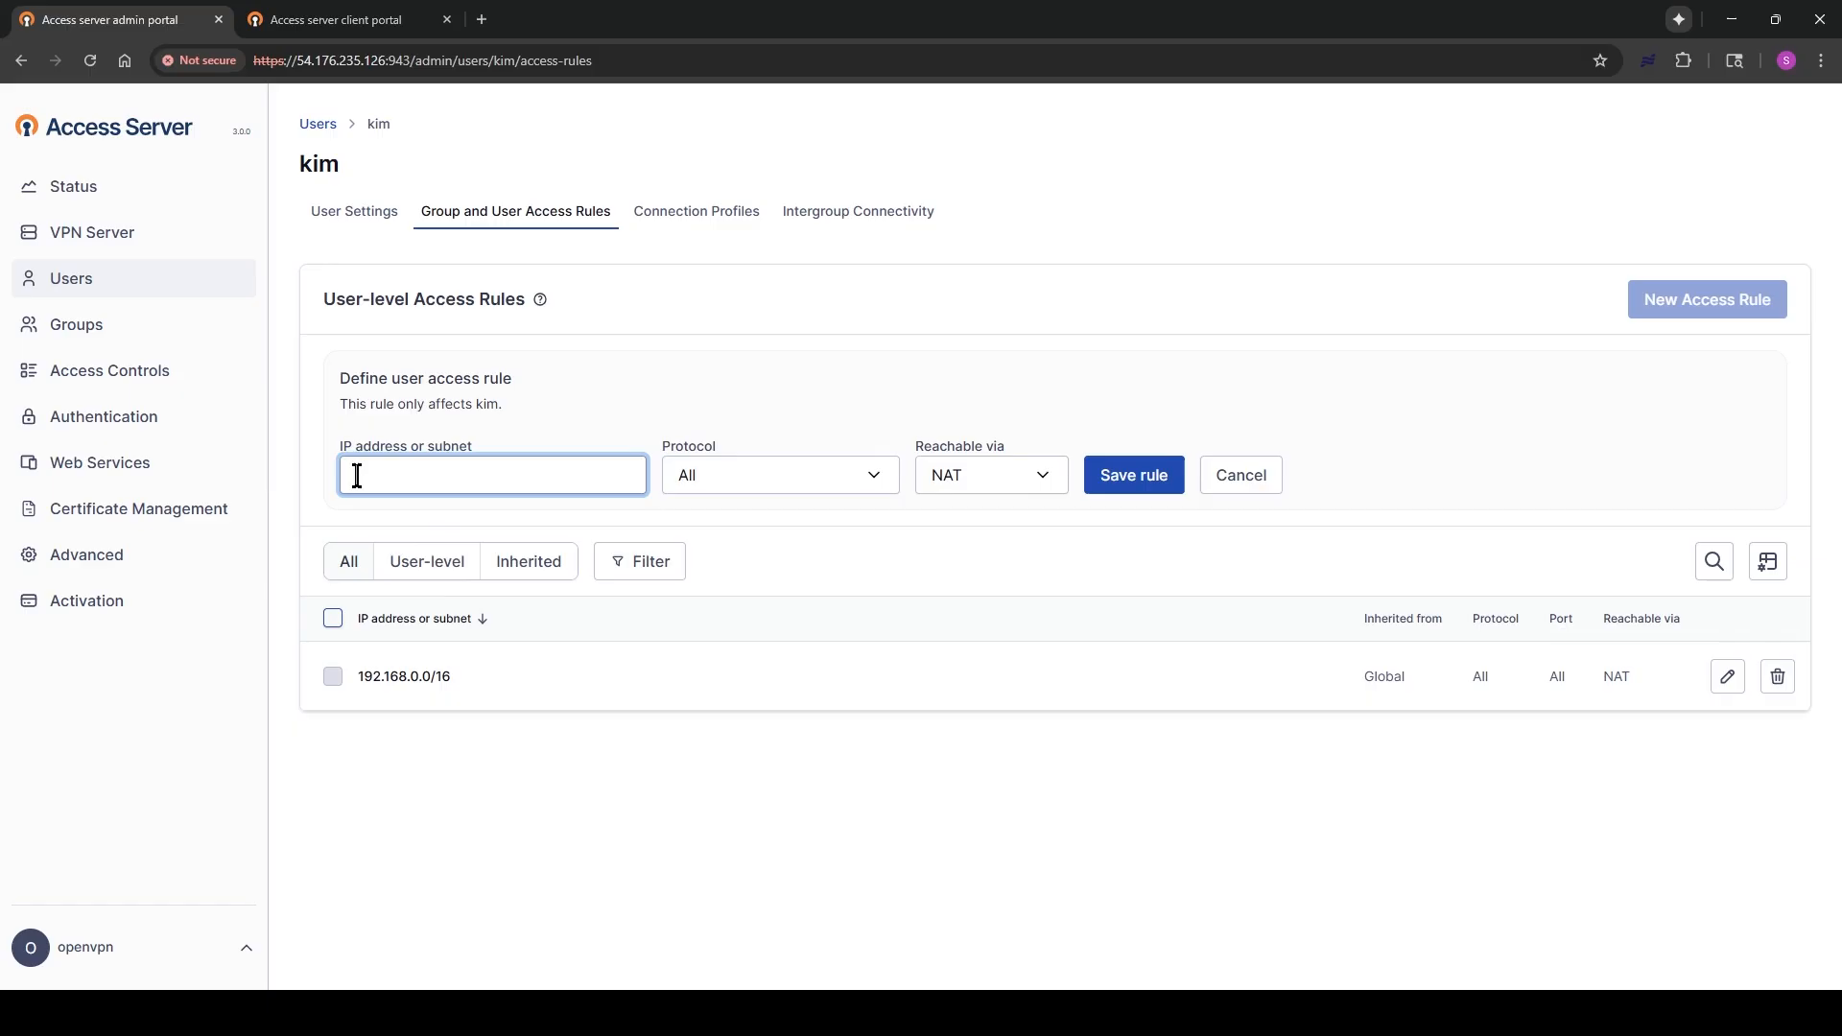
type("192.168.15.137/32")
left_click(730, 492)
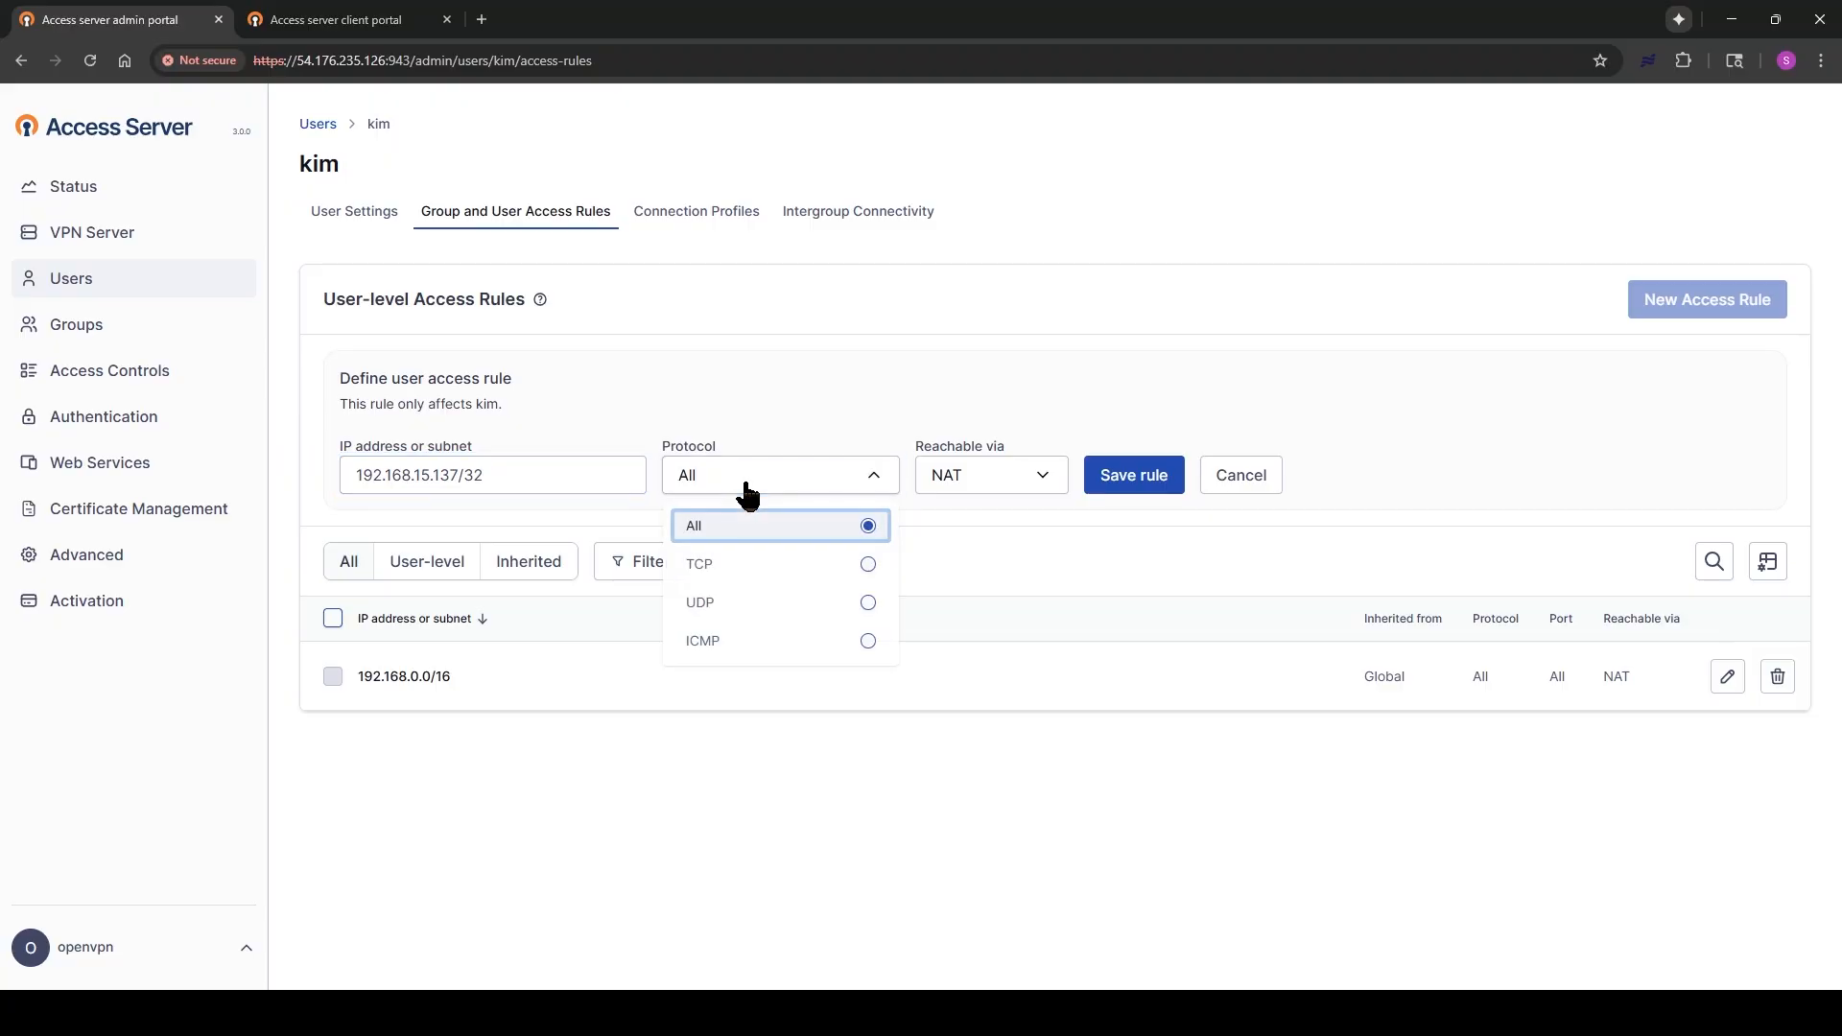
left_click(868, 566)
left_click(1006, 475)
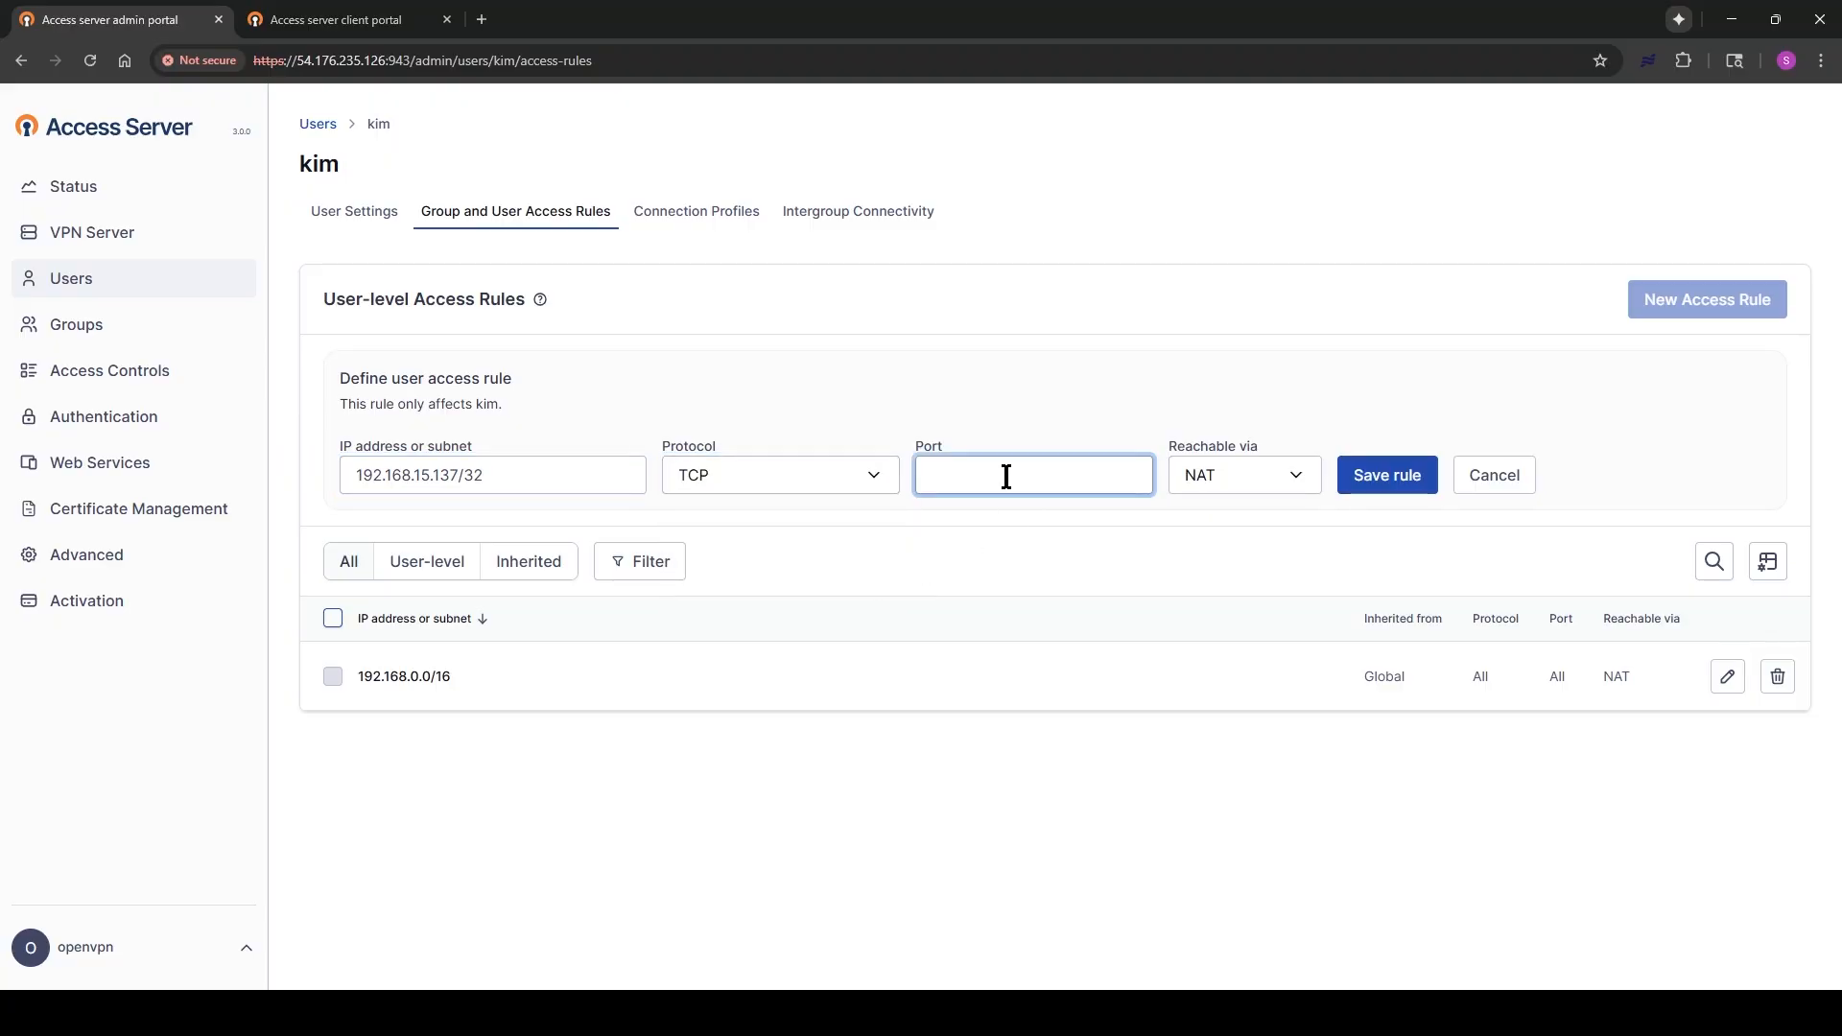
type("443")
left_click(1387, 477)
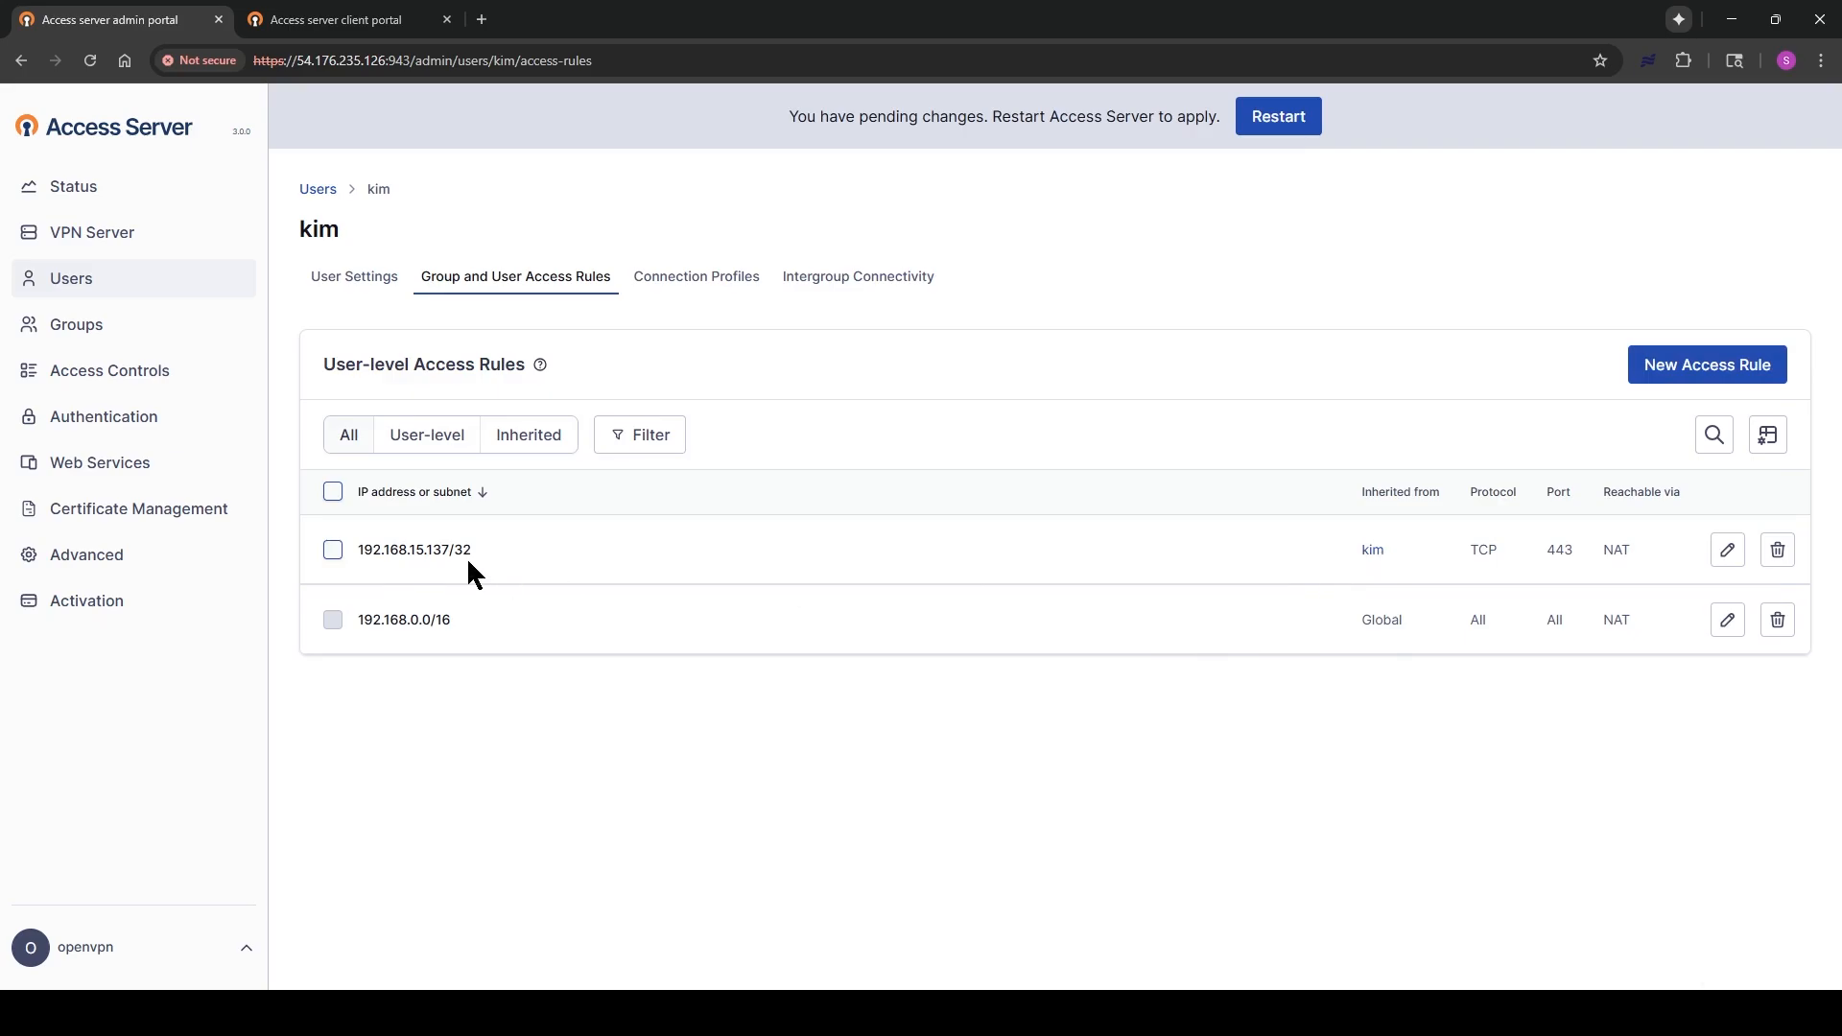
left_click_drag(1580, 548, 1533, 555)
Generate an auto-login client connection profile for the user and download it
left_click(684, 283)
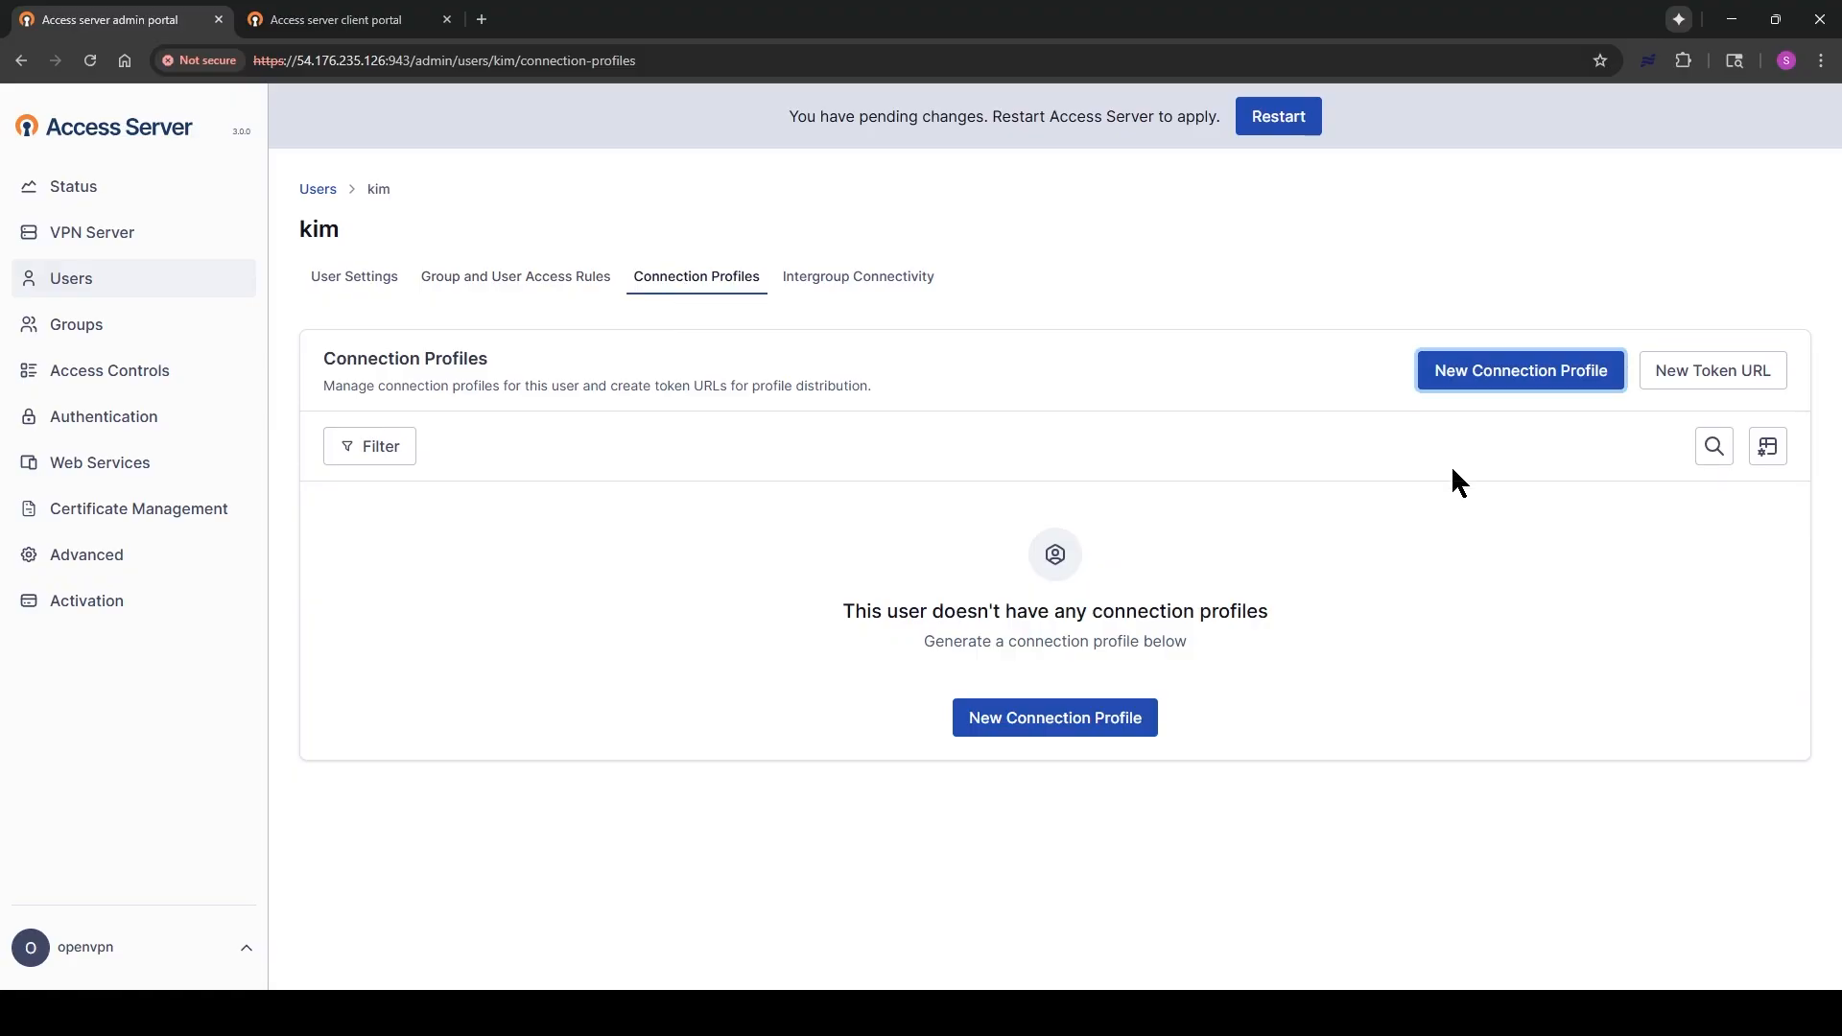
left_click(1488, 383)
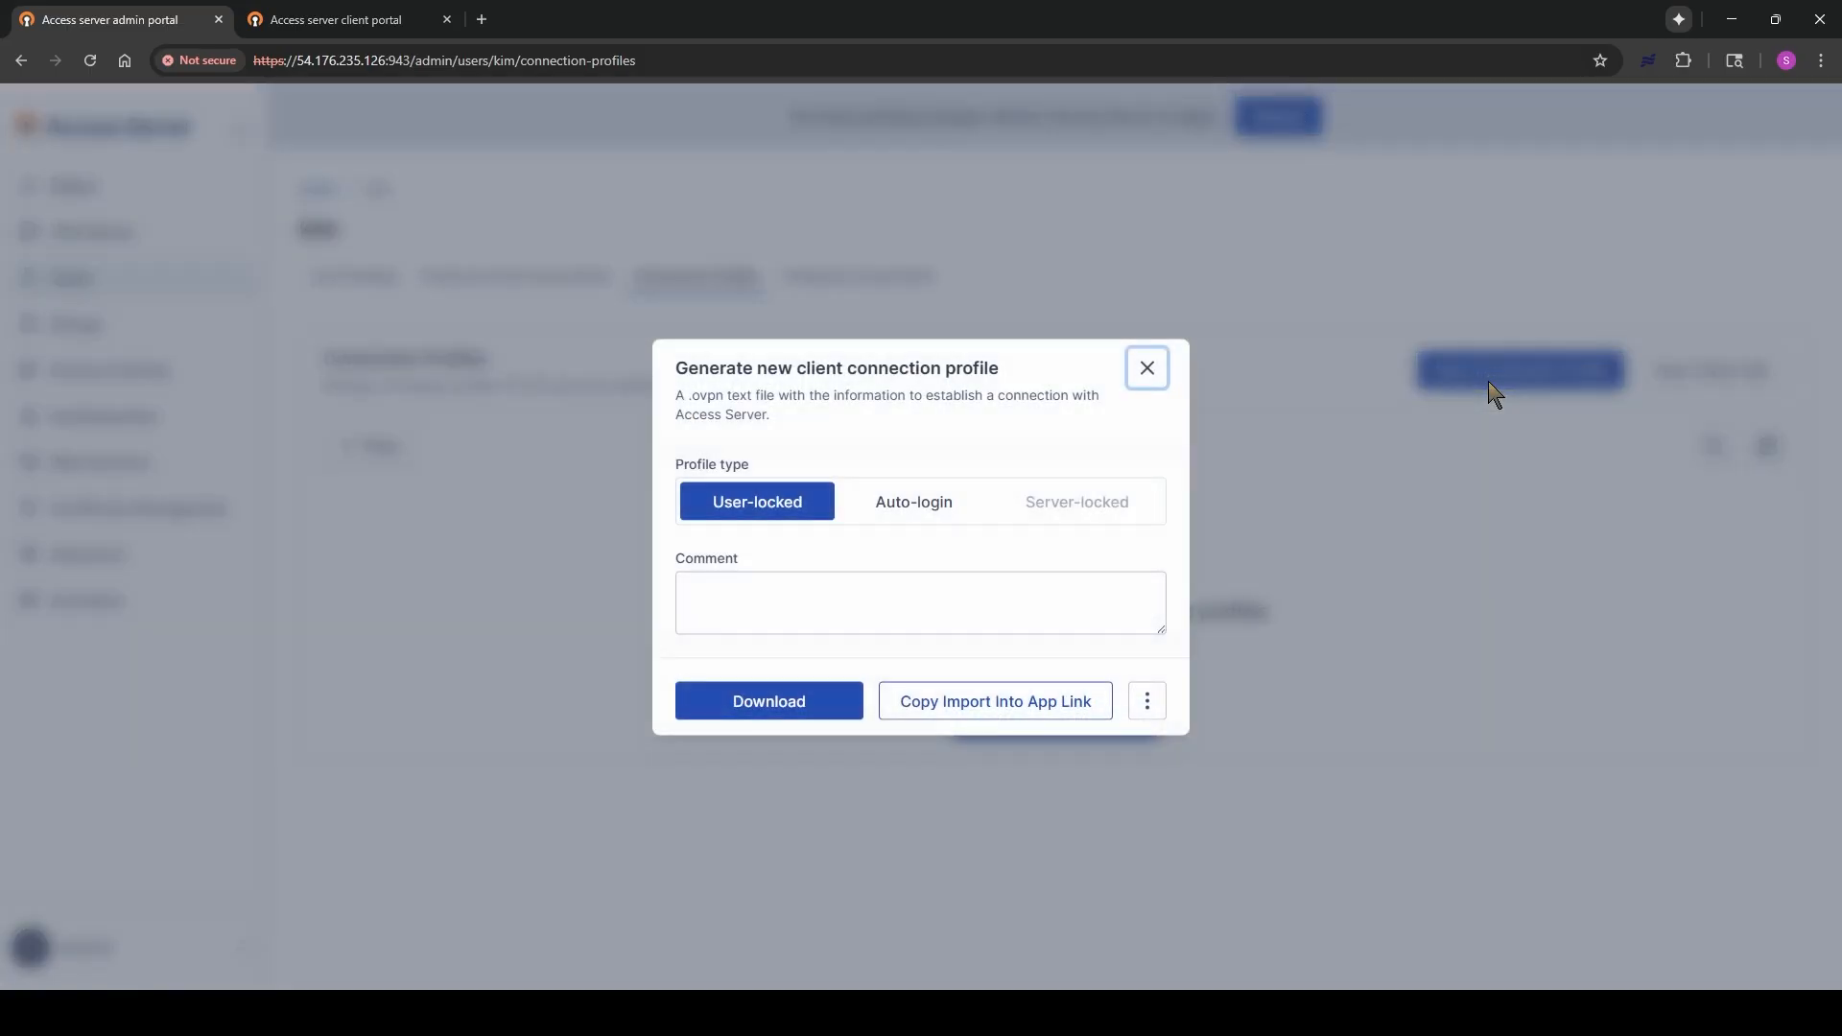
left_click(917, 508)
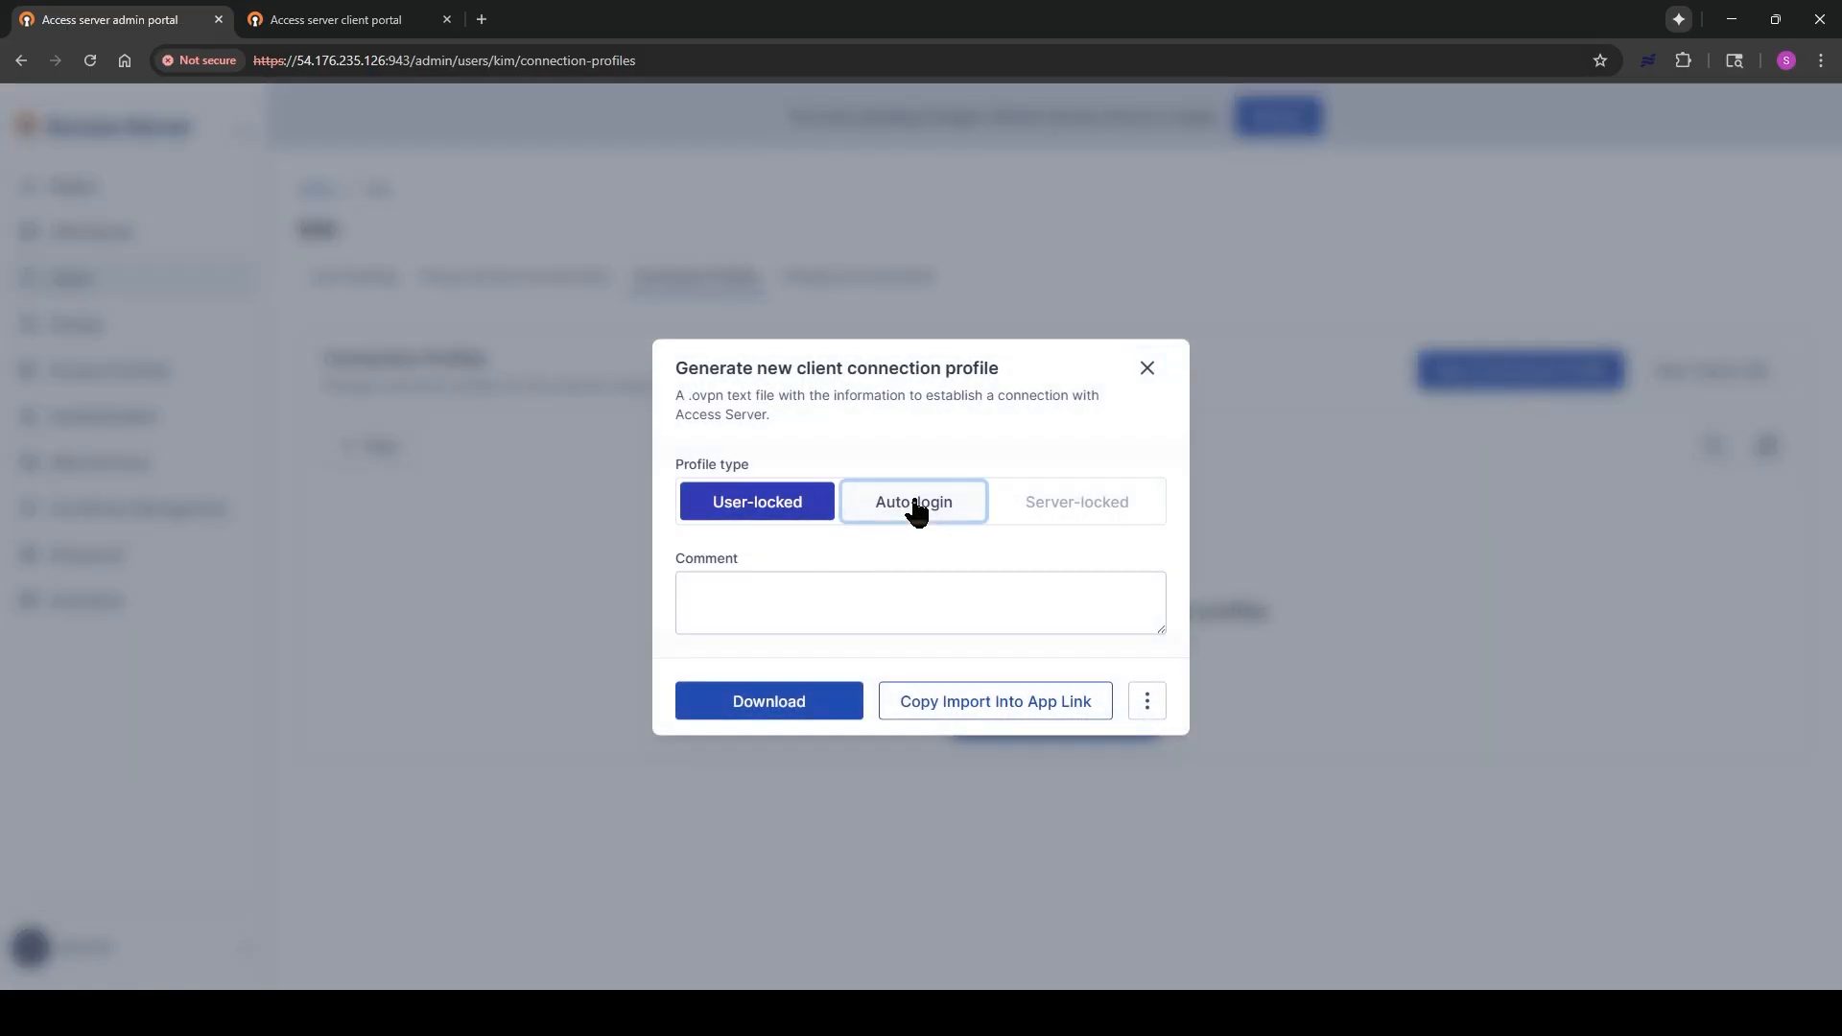
left_click(745, 708)
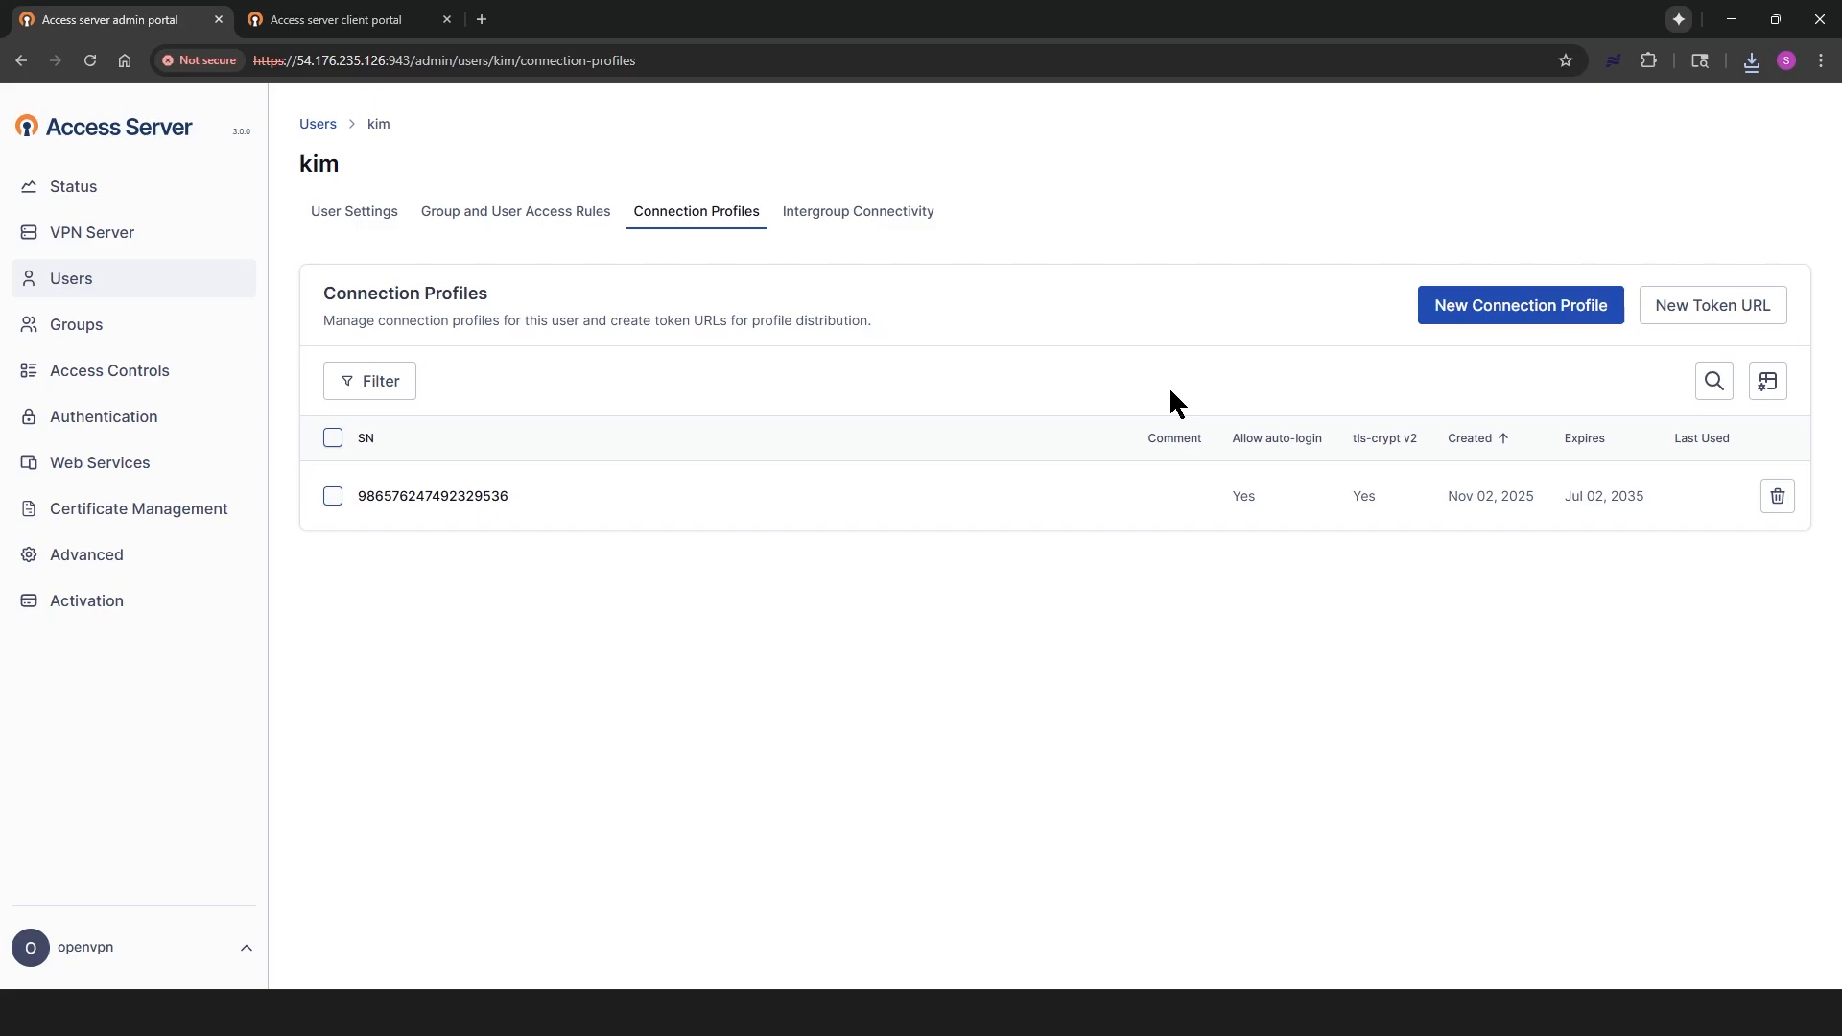
Generate an auto-login token URL for the user that expires in 1 hour and copy it to the clipboard
left_click(1696, 314)
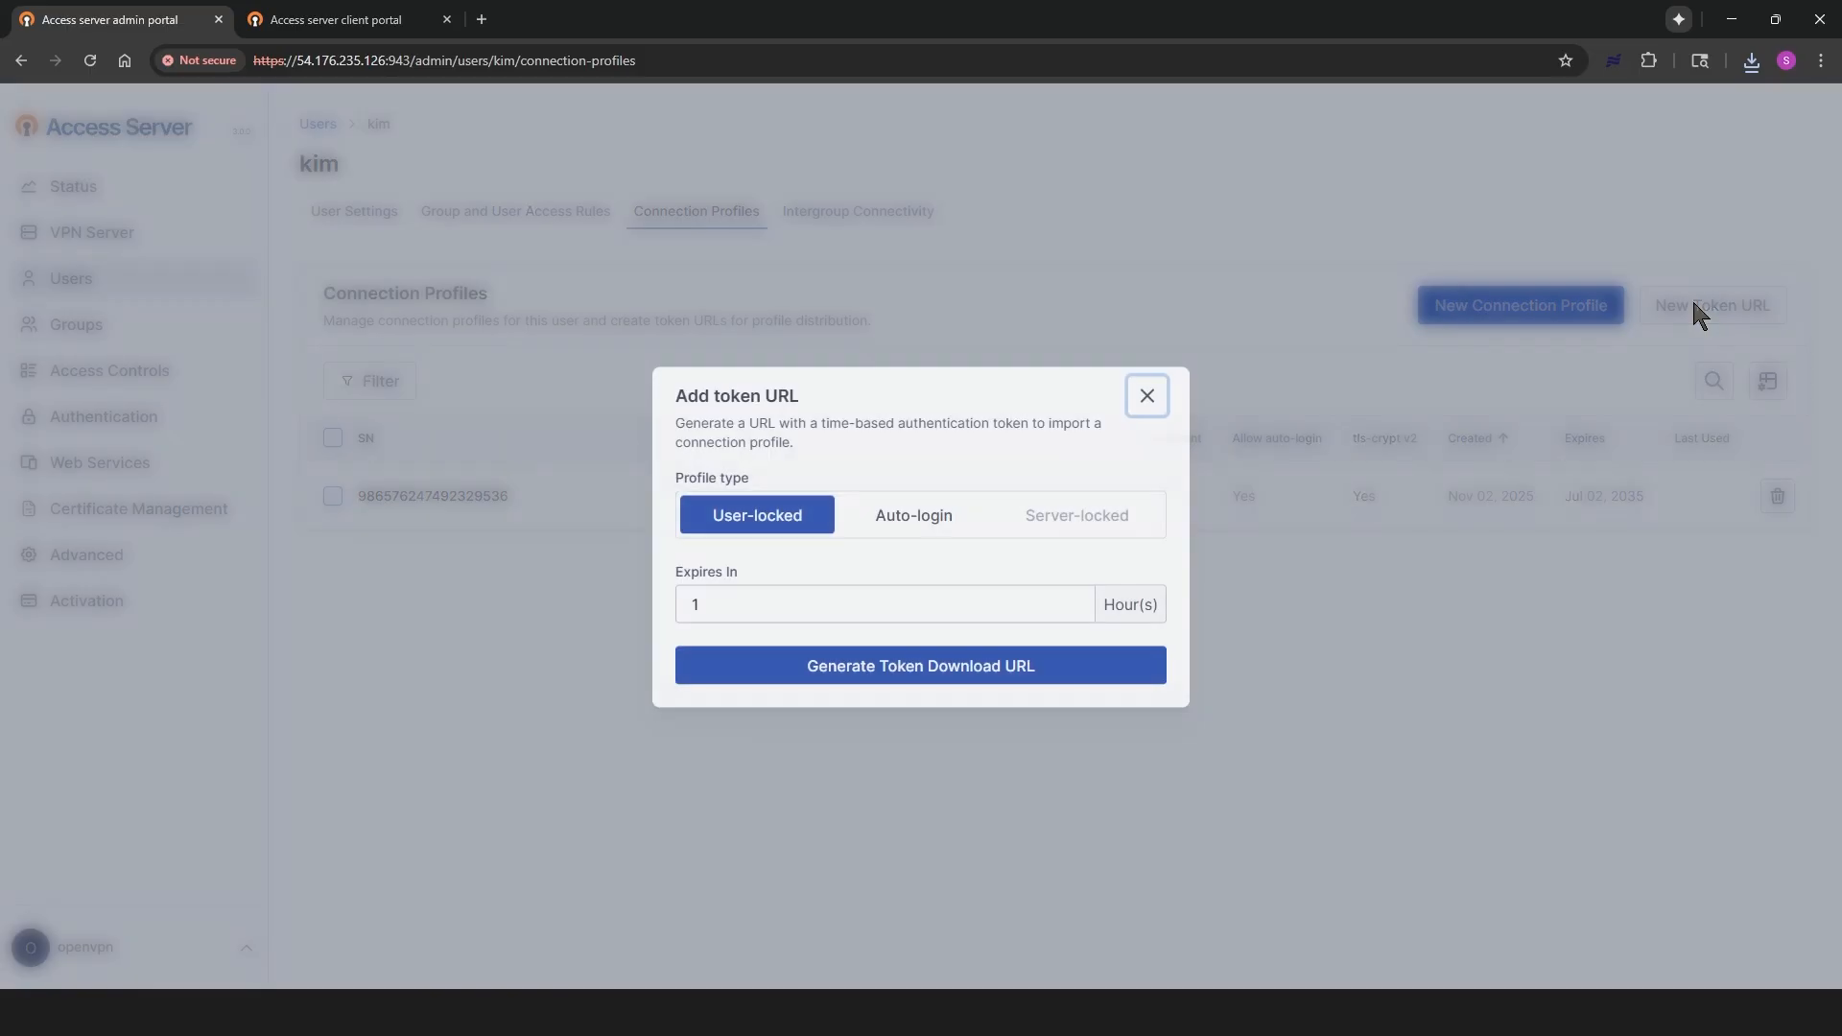
left_click(925, 518)
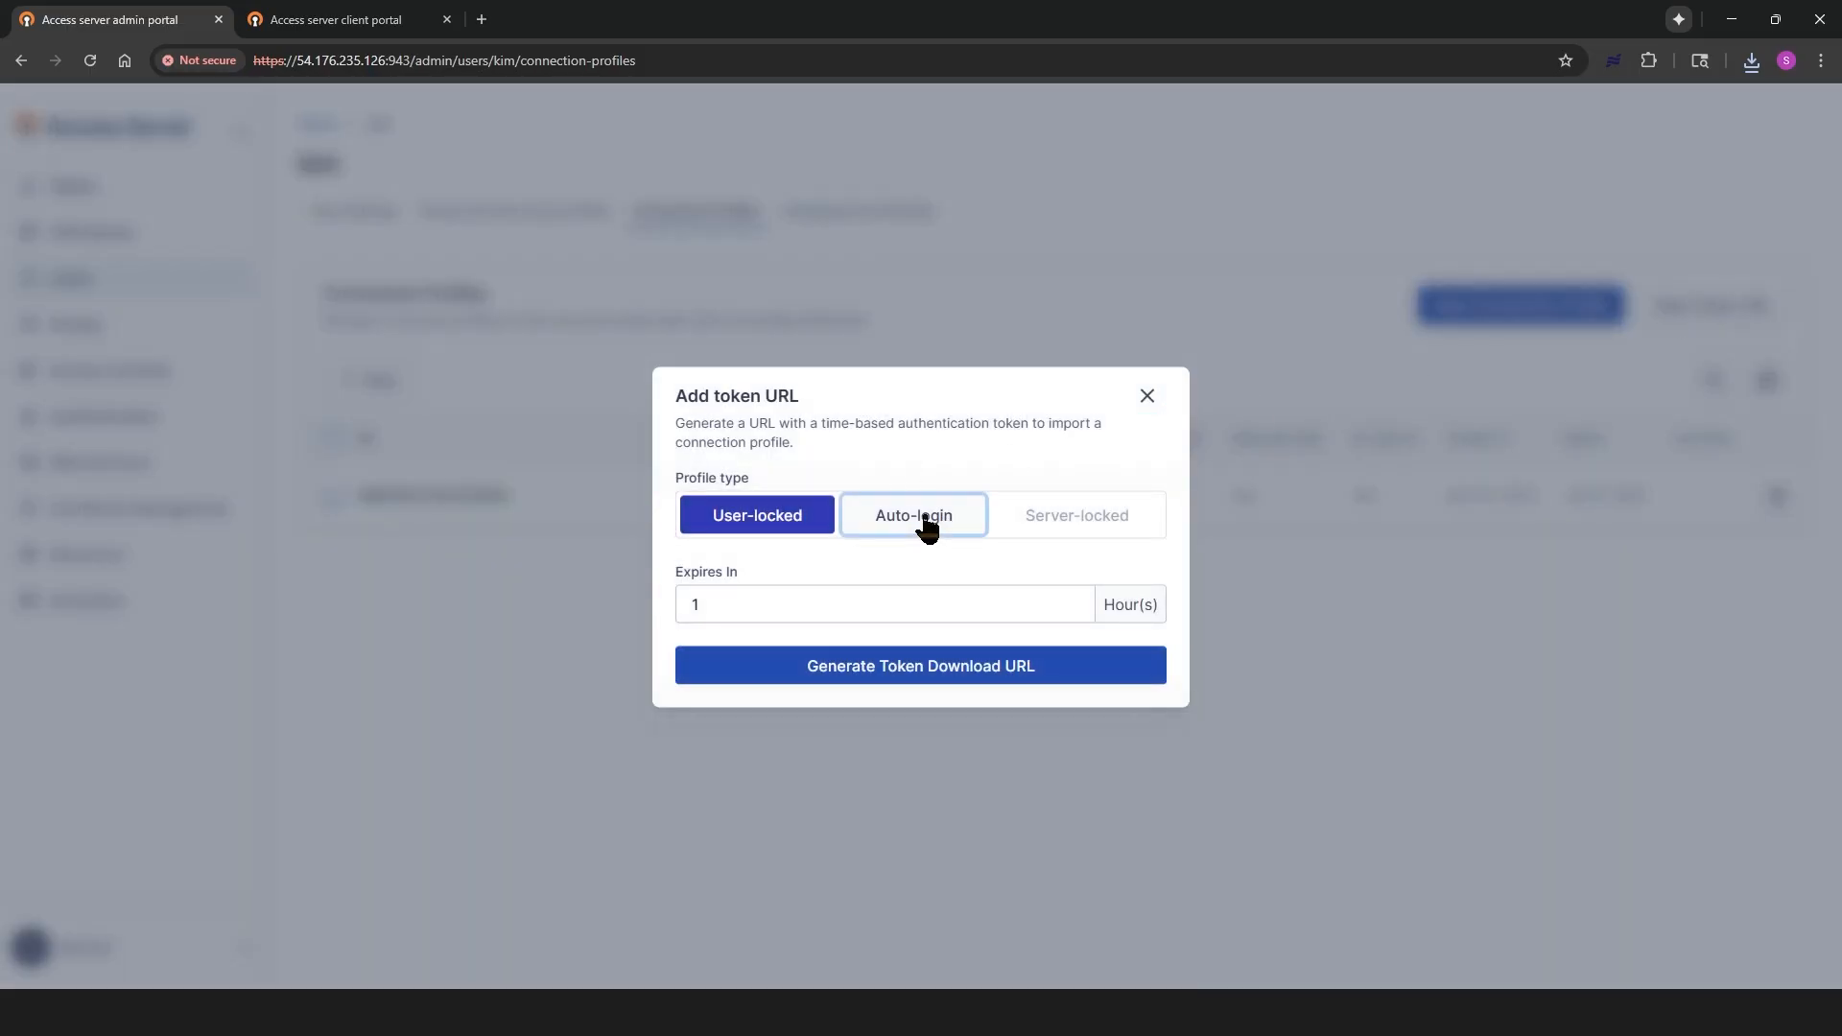
left_click(923, 679)
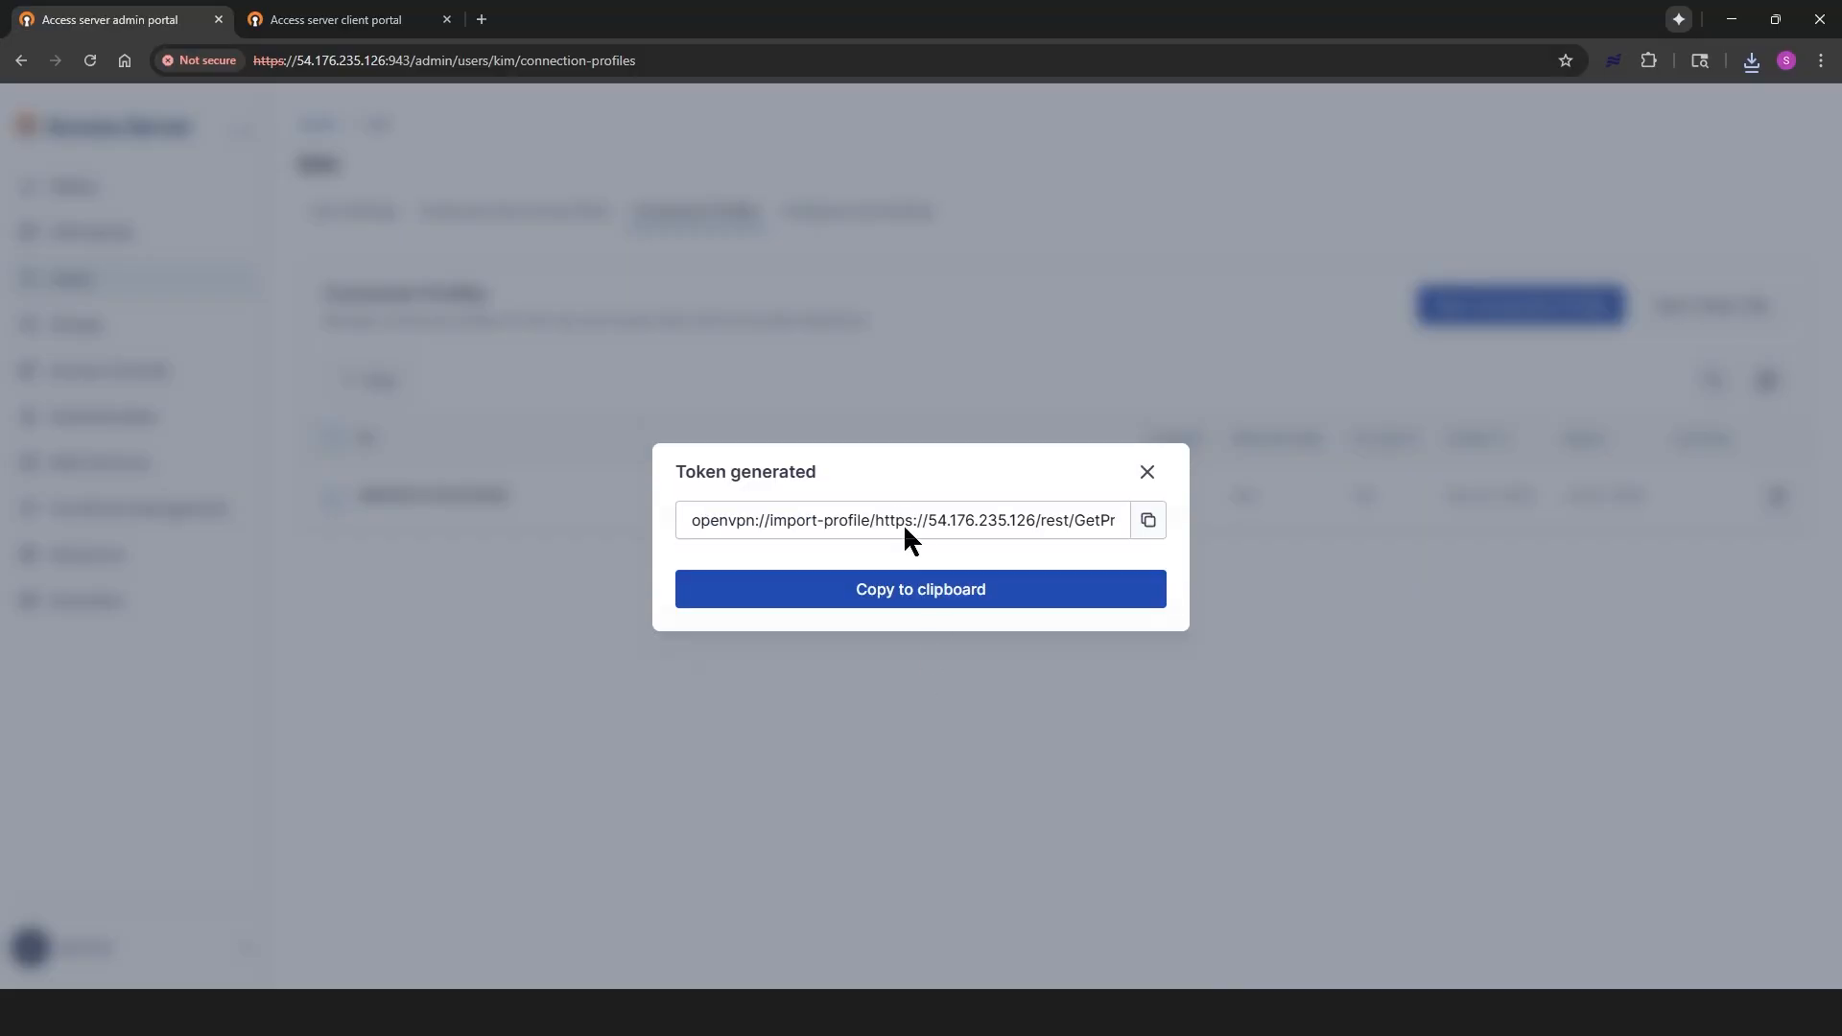
left_click(879, 589)
Try the copied token URL in a new incognito window, check OpenVPN Connect, and return to the admin portal
left_click(1820, 61)
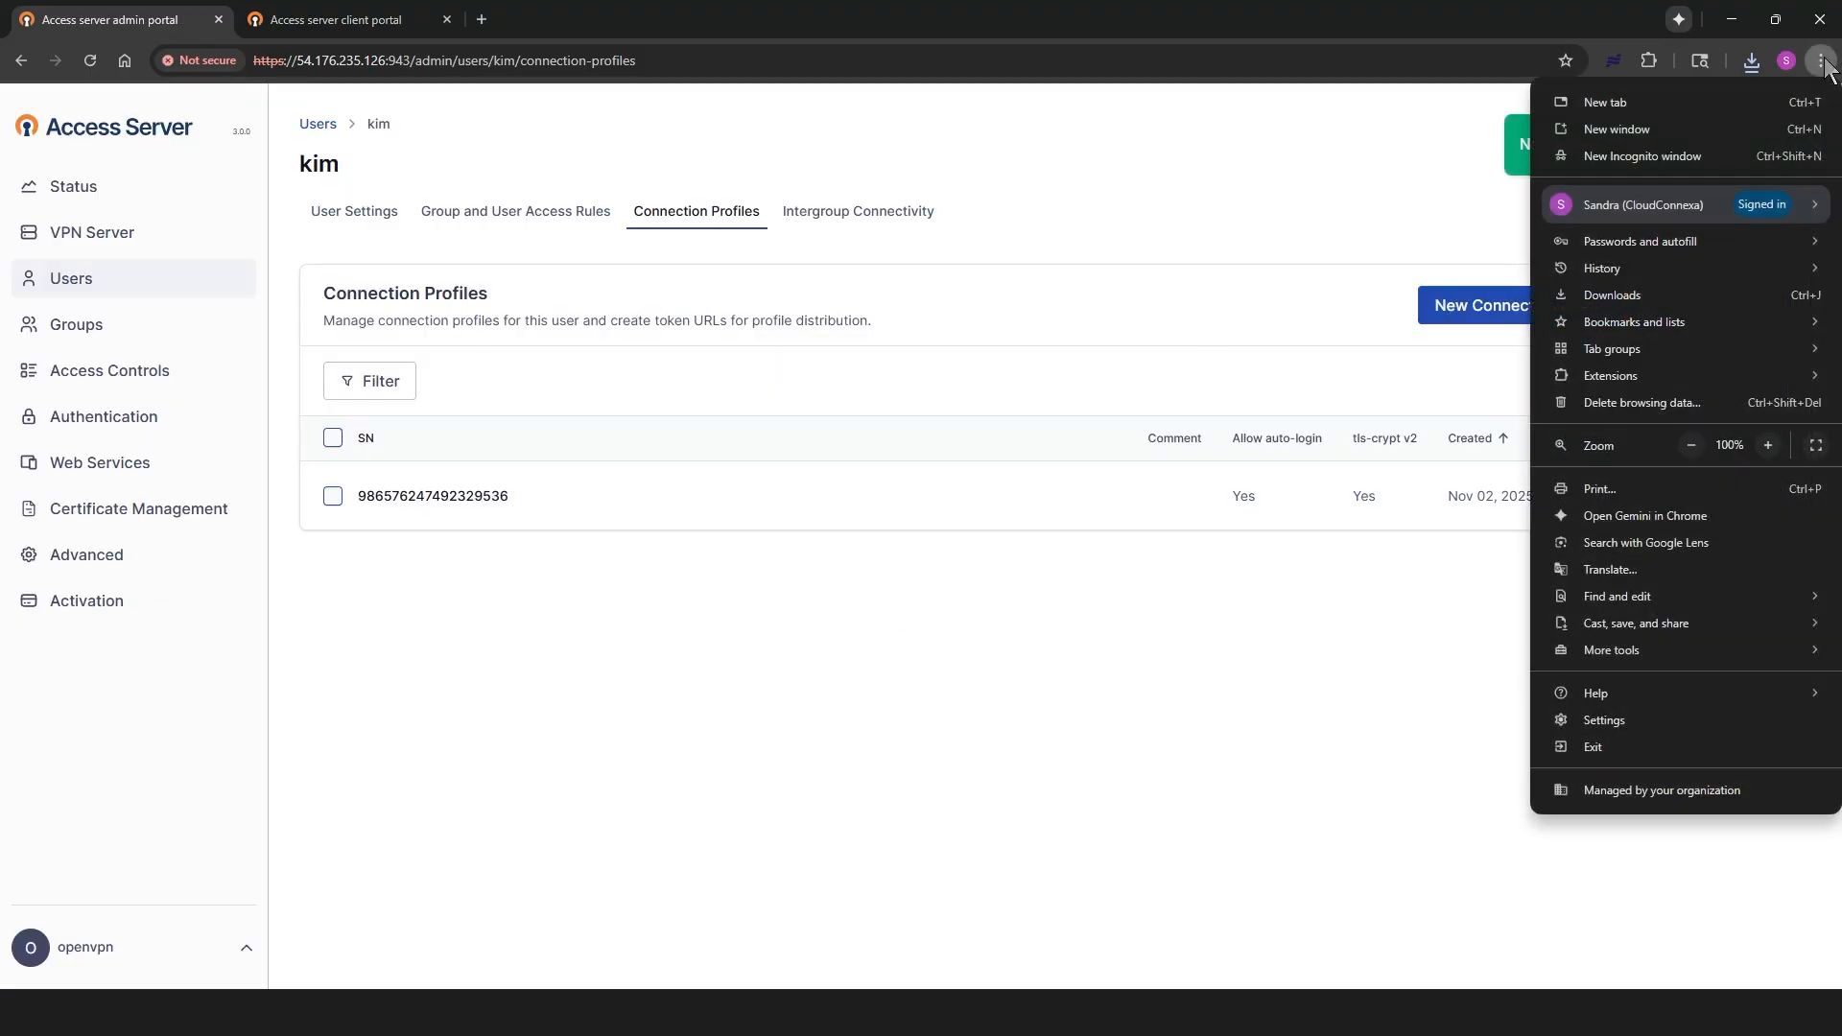
left_click(1628, 155)
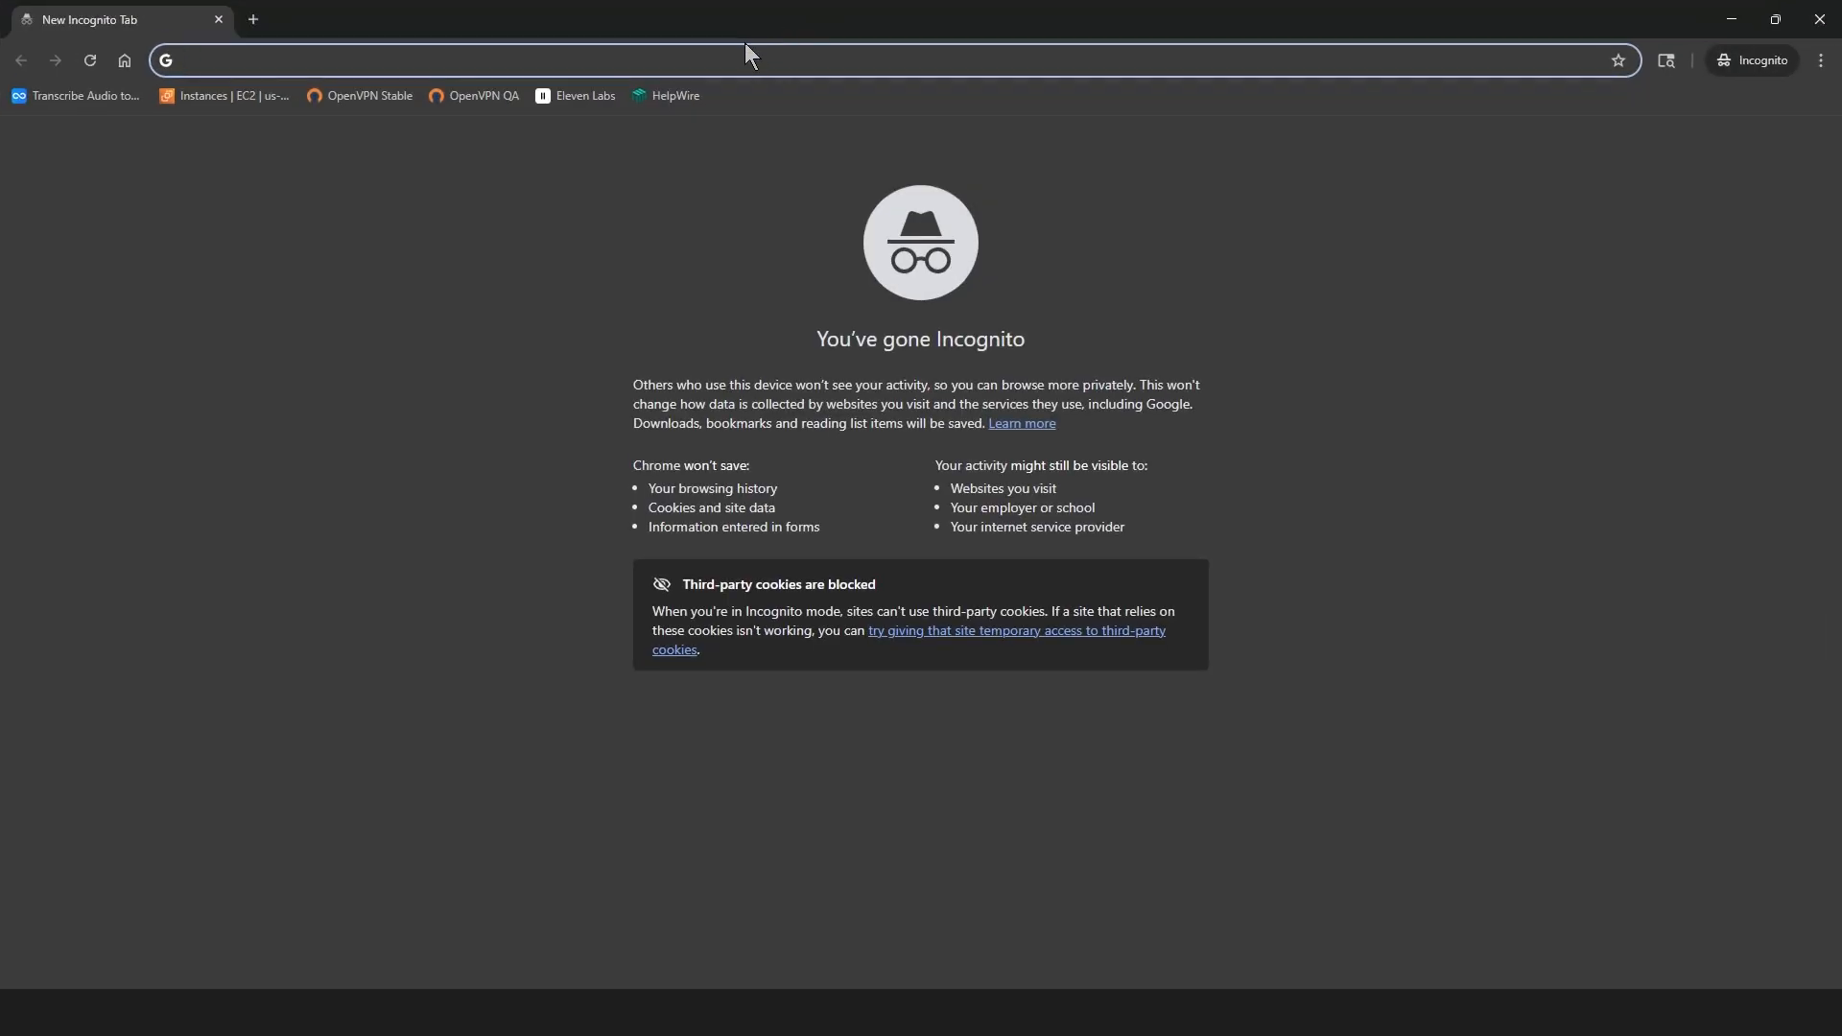
key("ctrl+v")
key("Return")
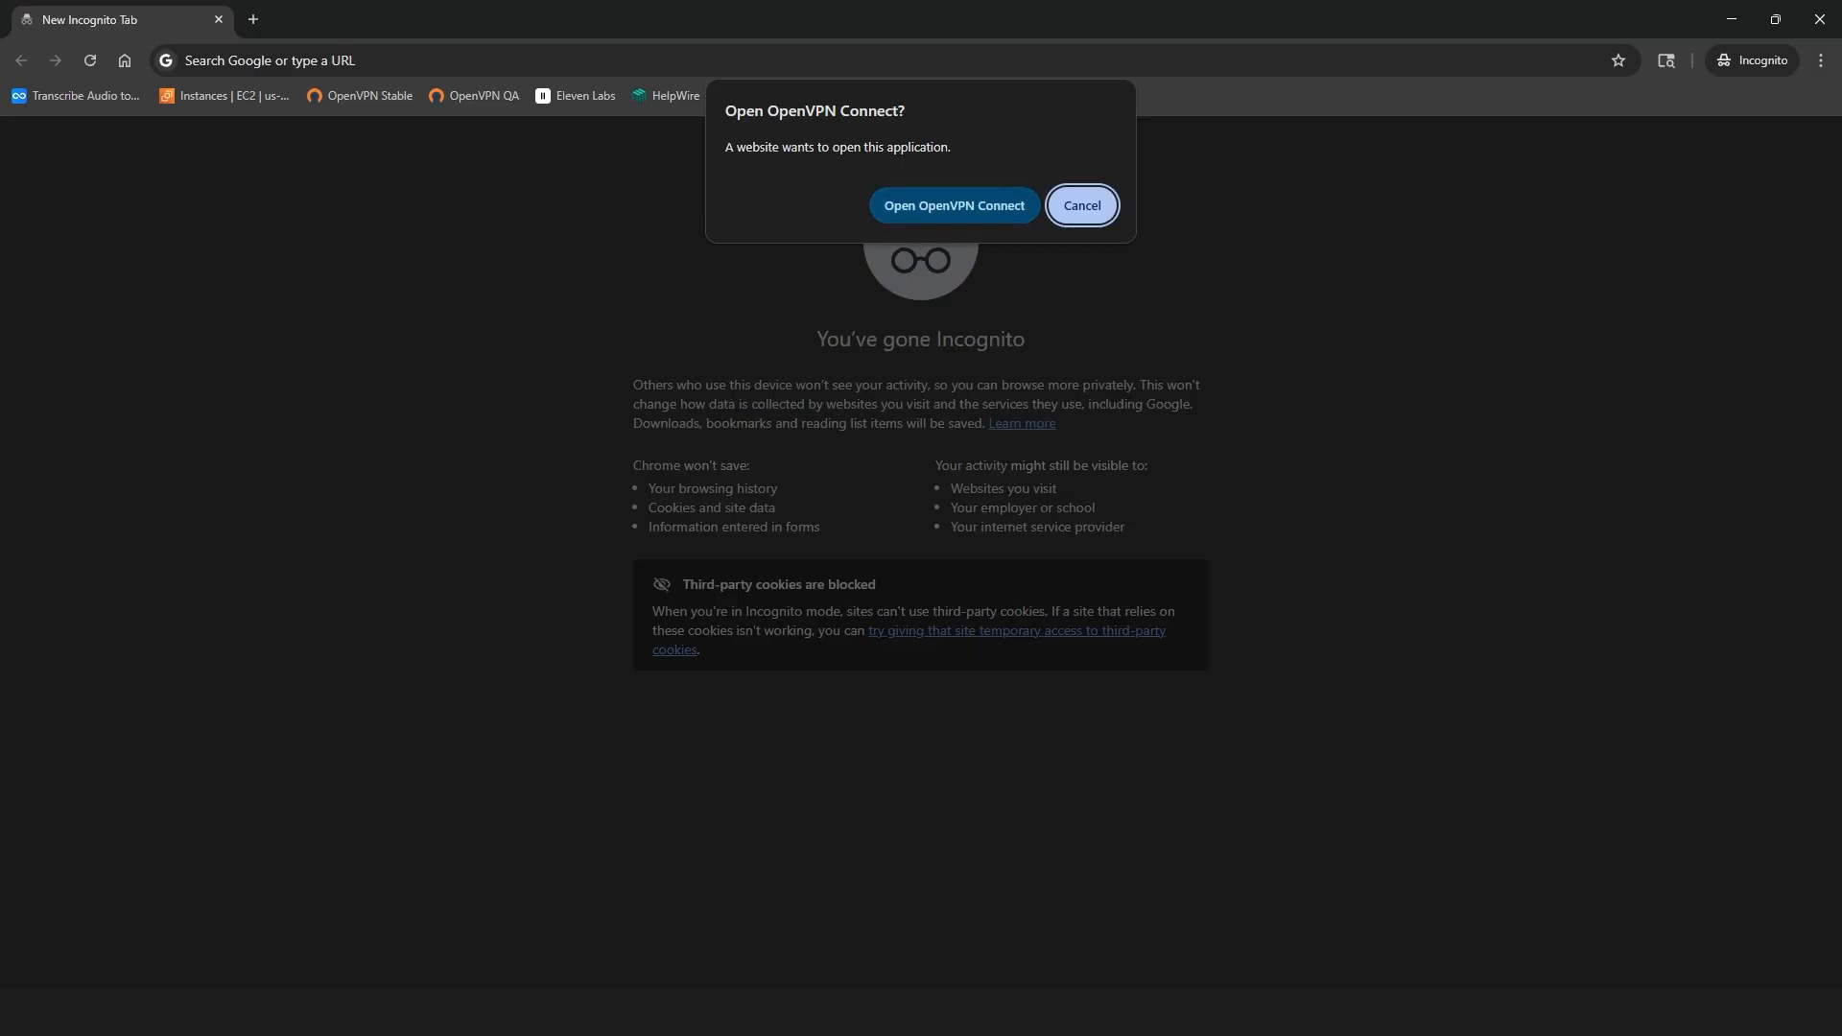
left_click(882, 1013)
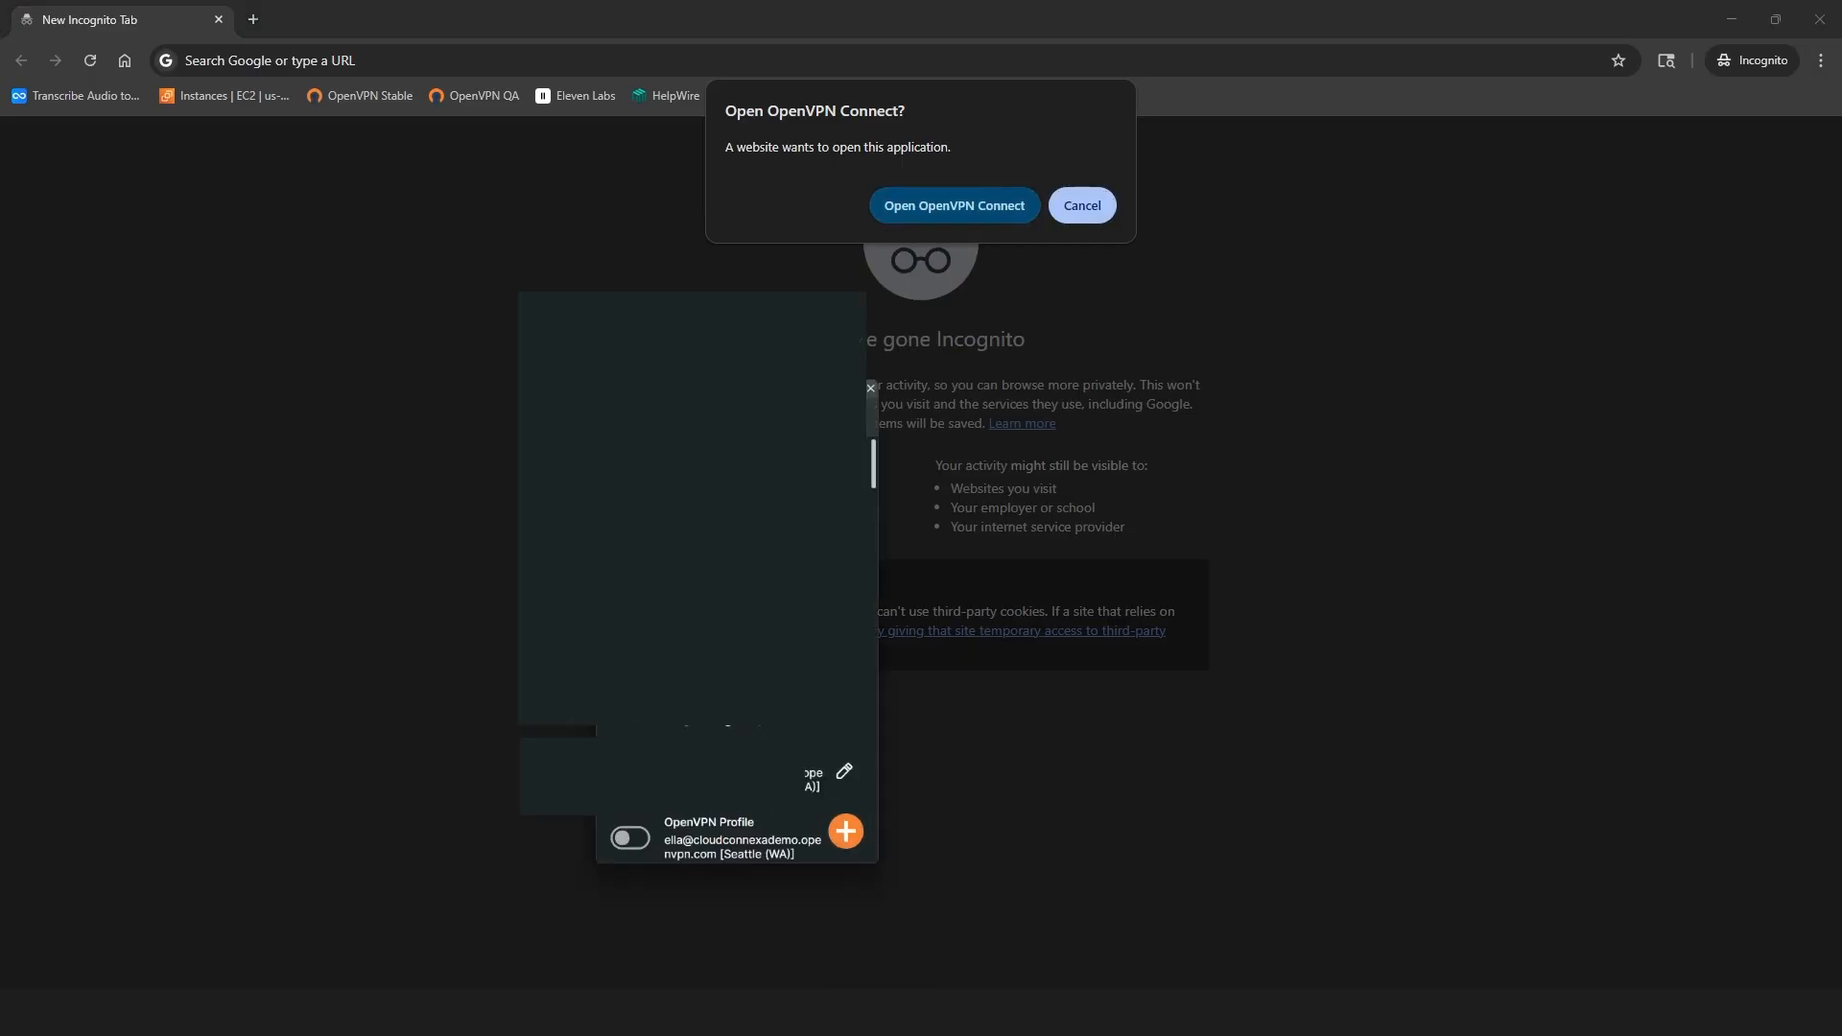
left_click(532, 216)
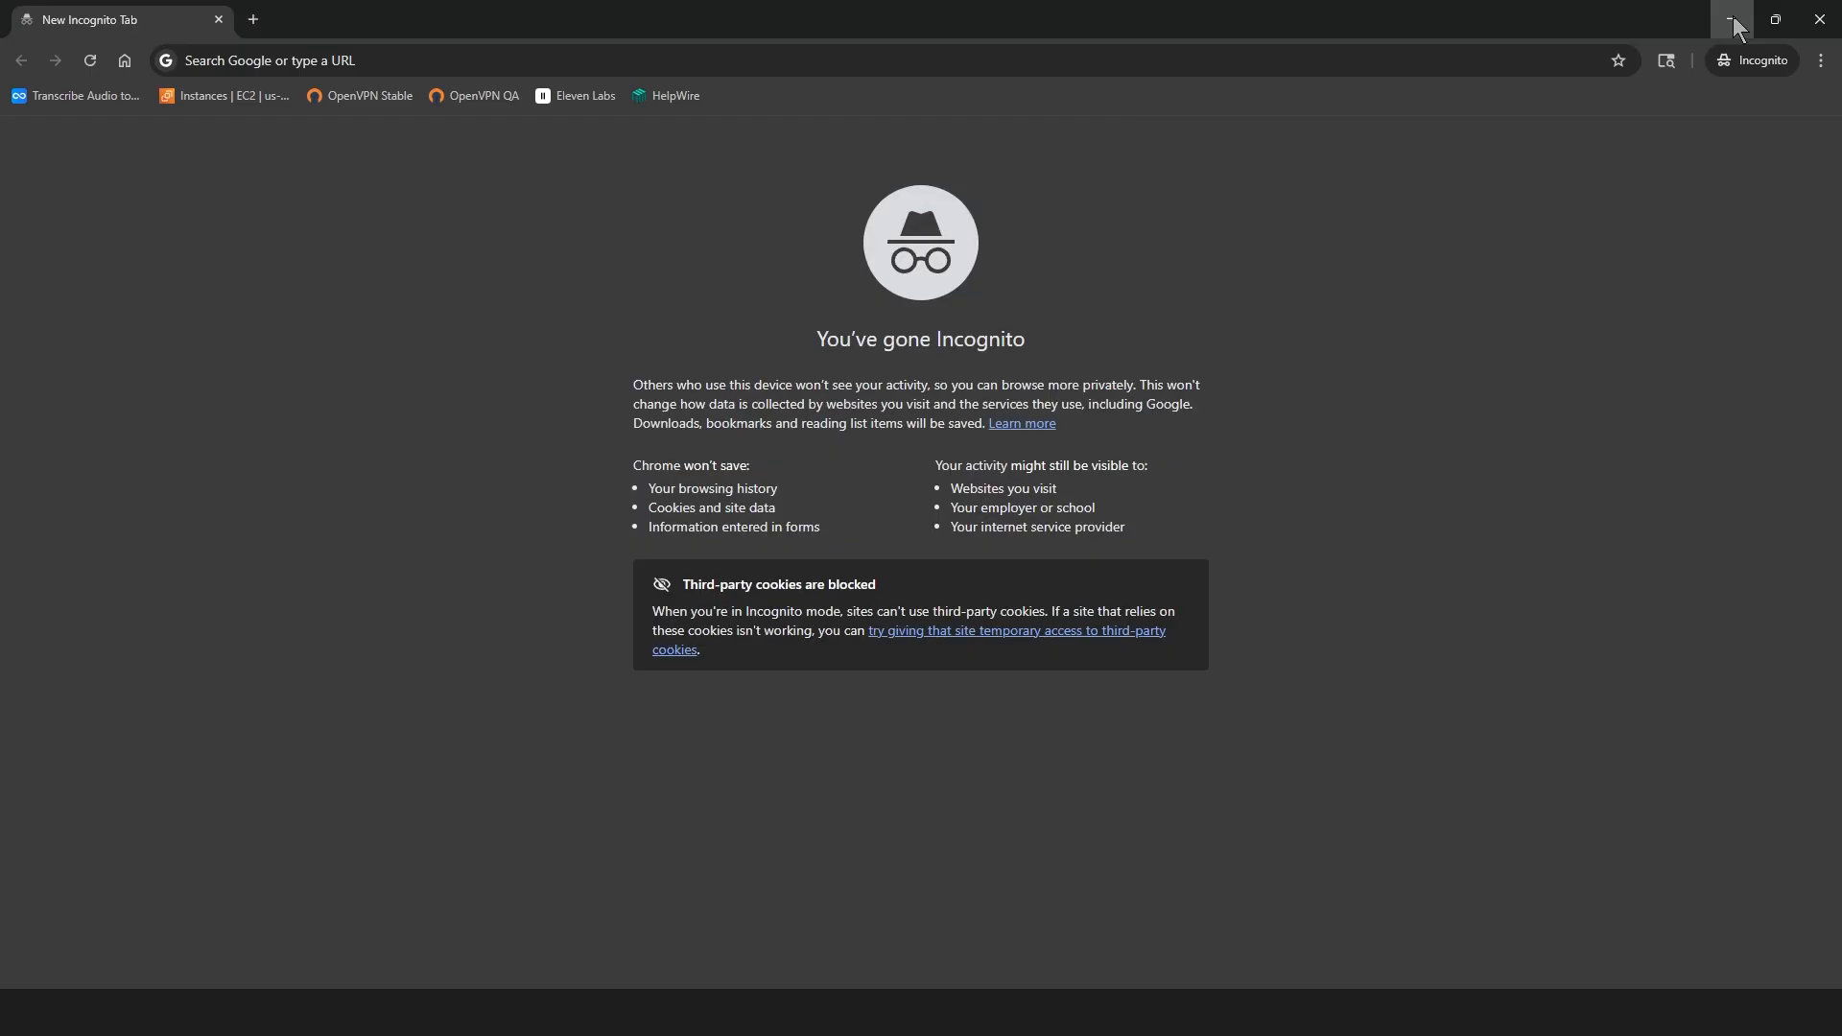
left_click(1732, 18)
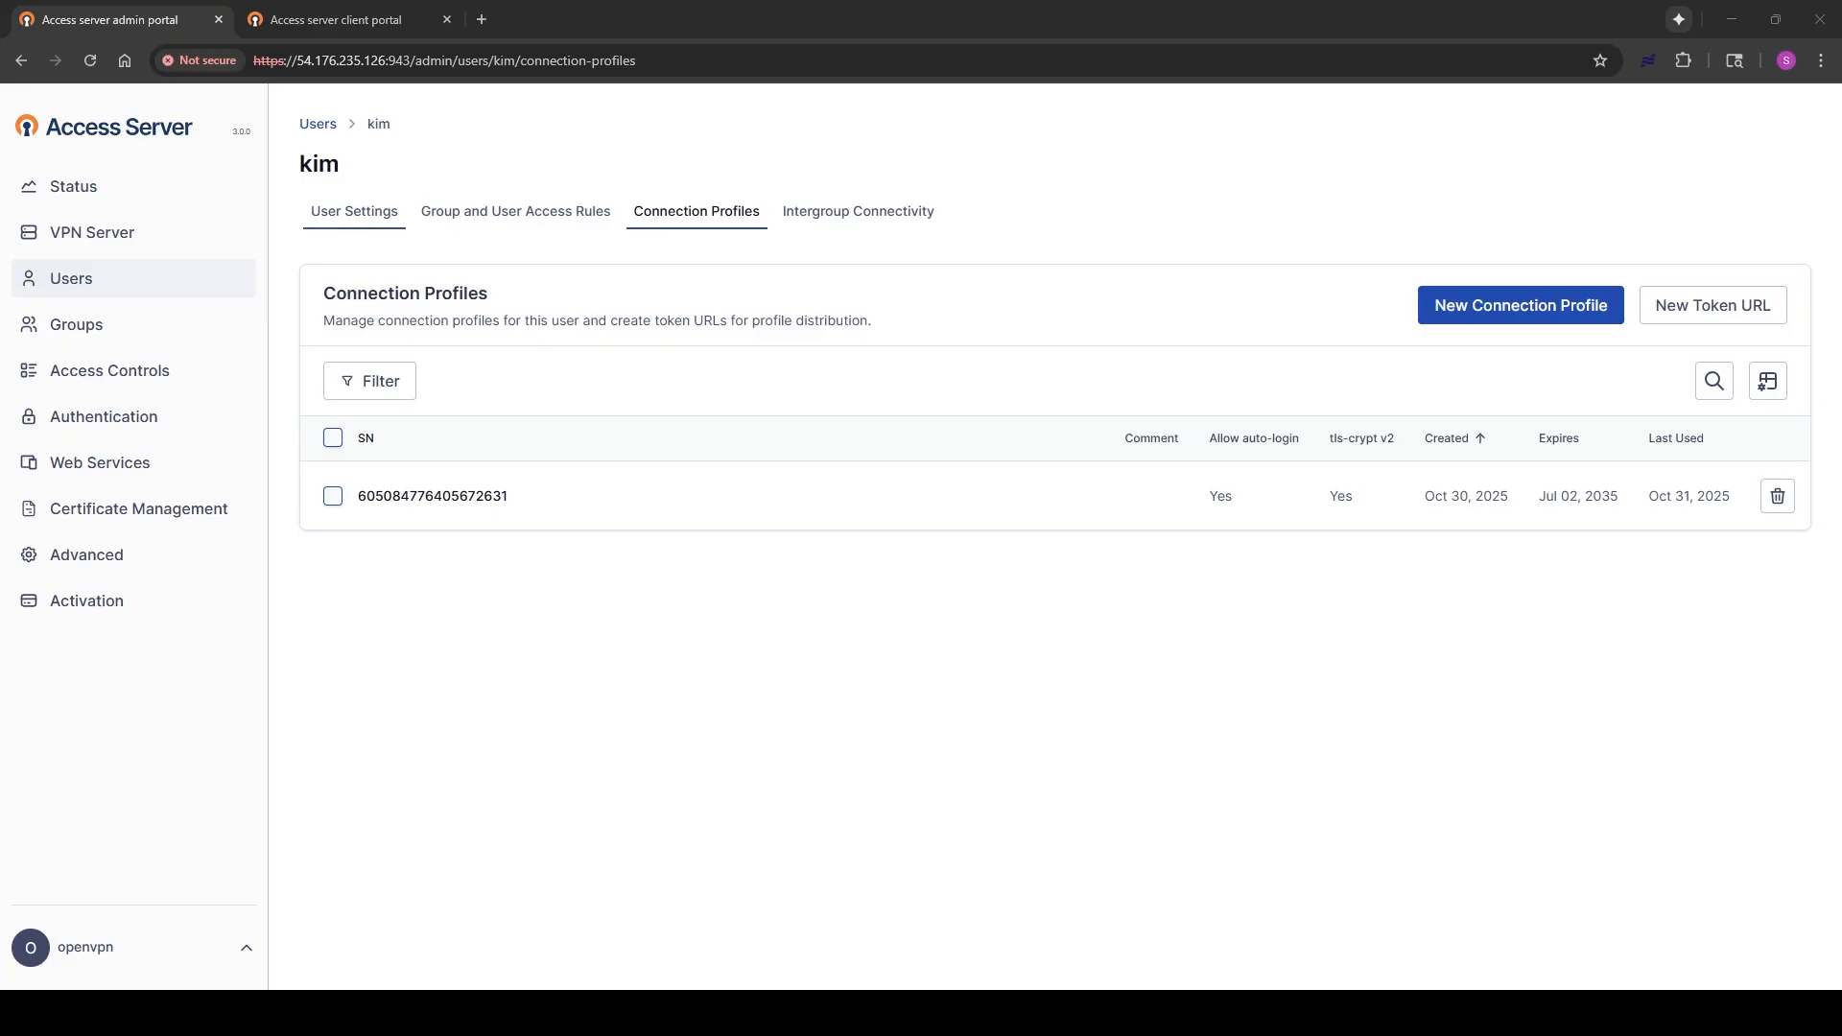
Reset the user's password in the user settings by entering a new password
left_click(343, 213)
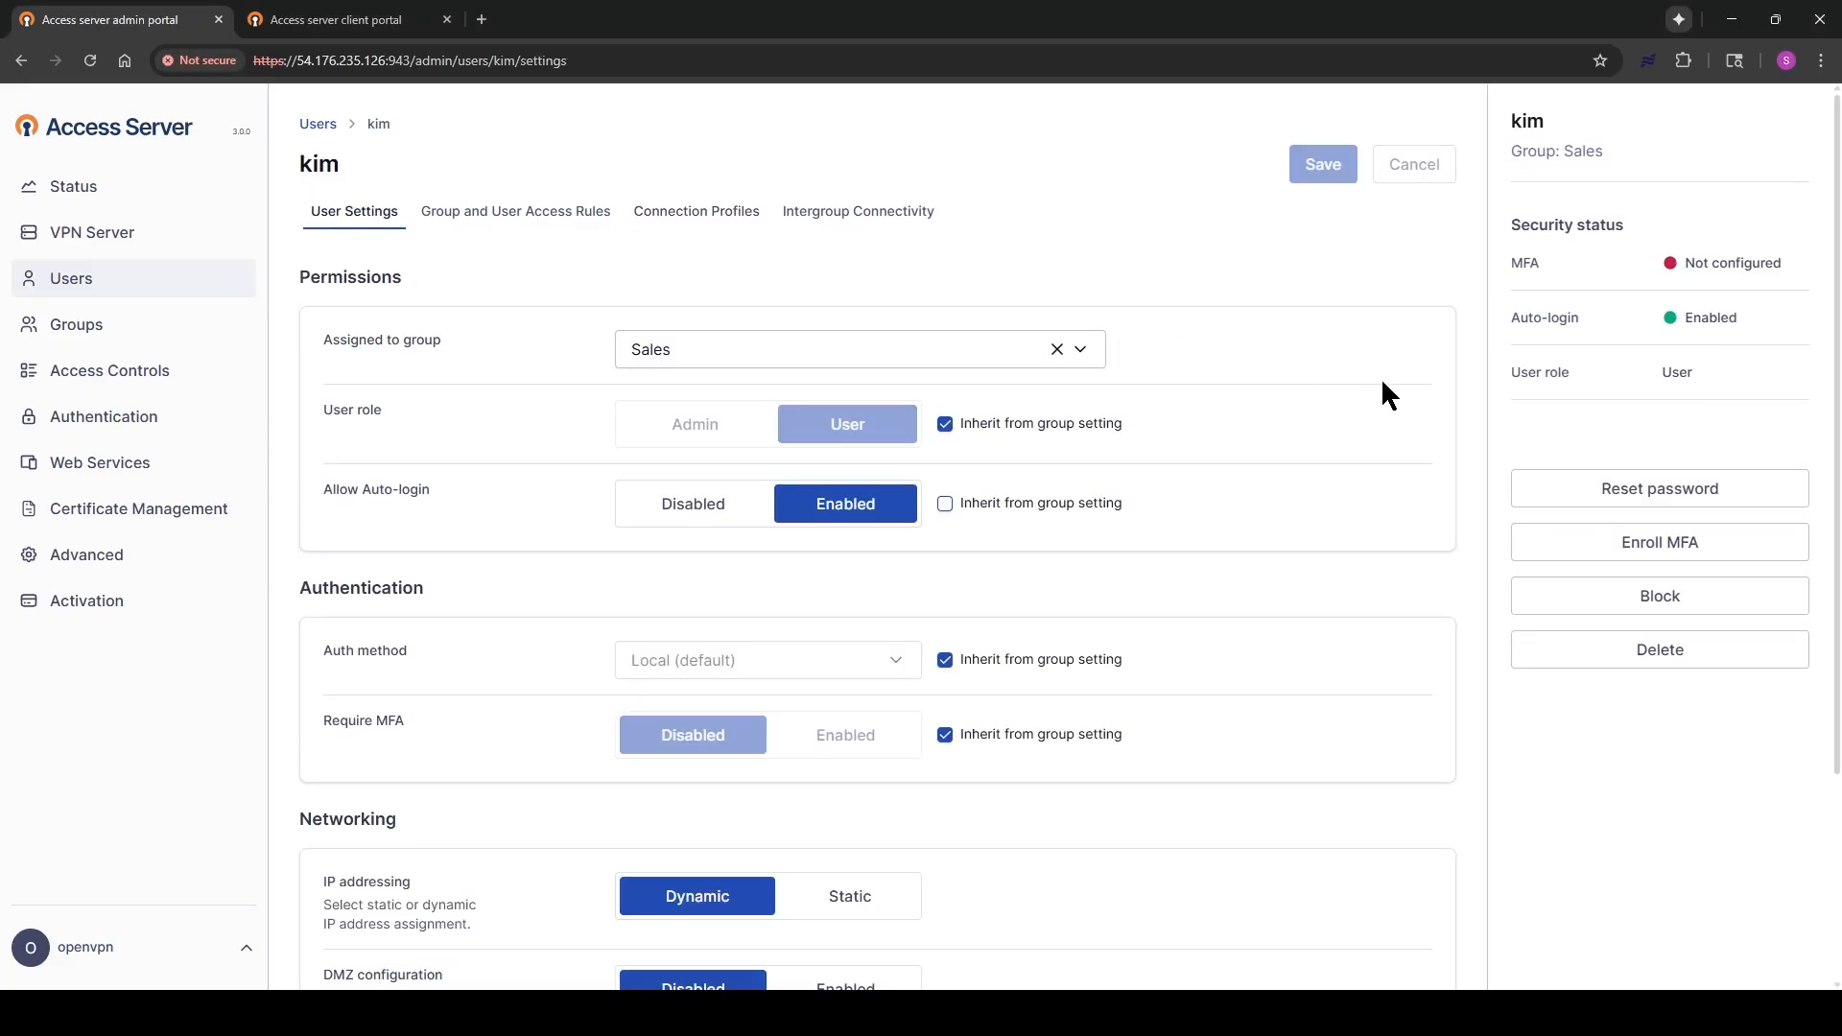
left_click(1631, 490)
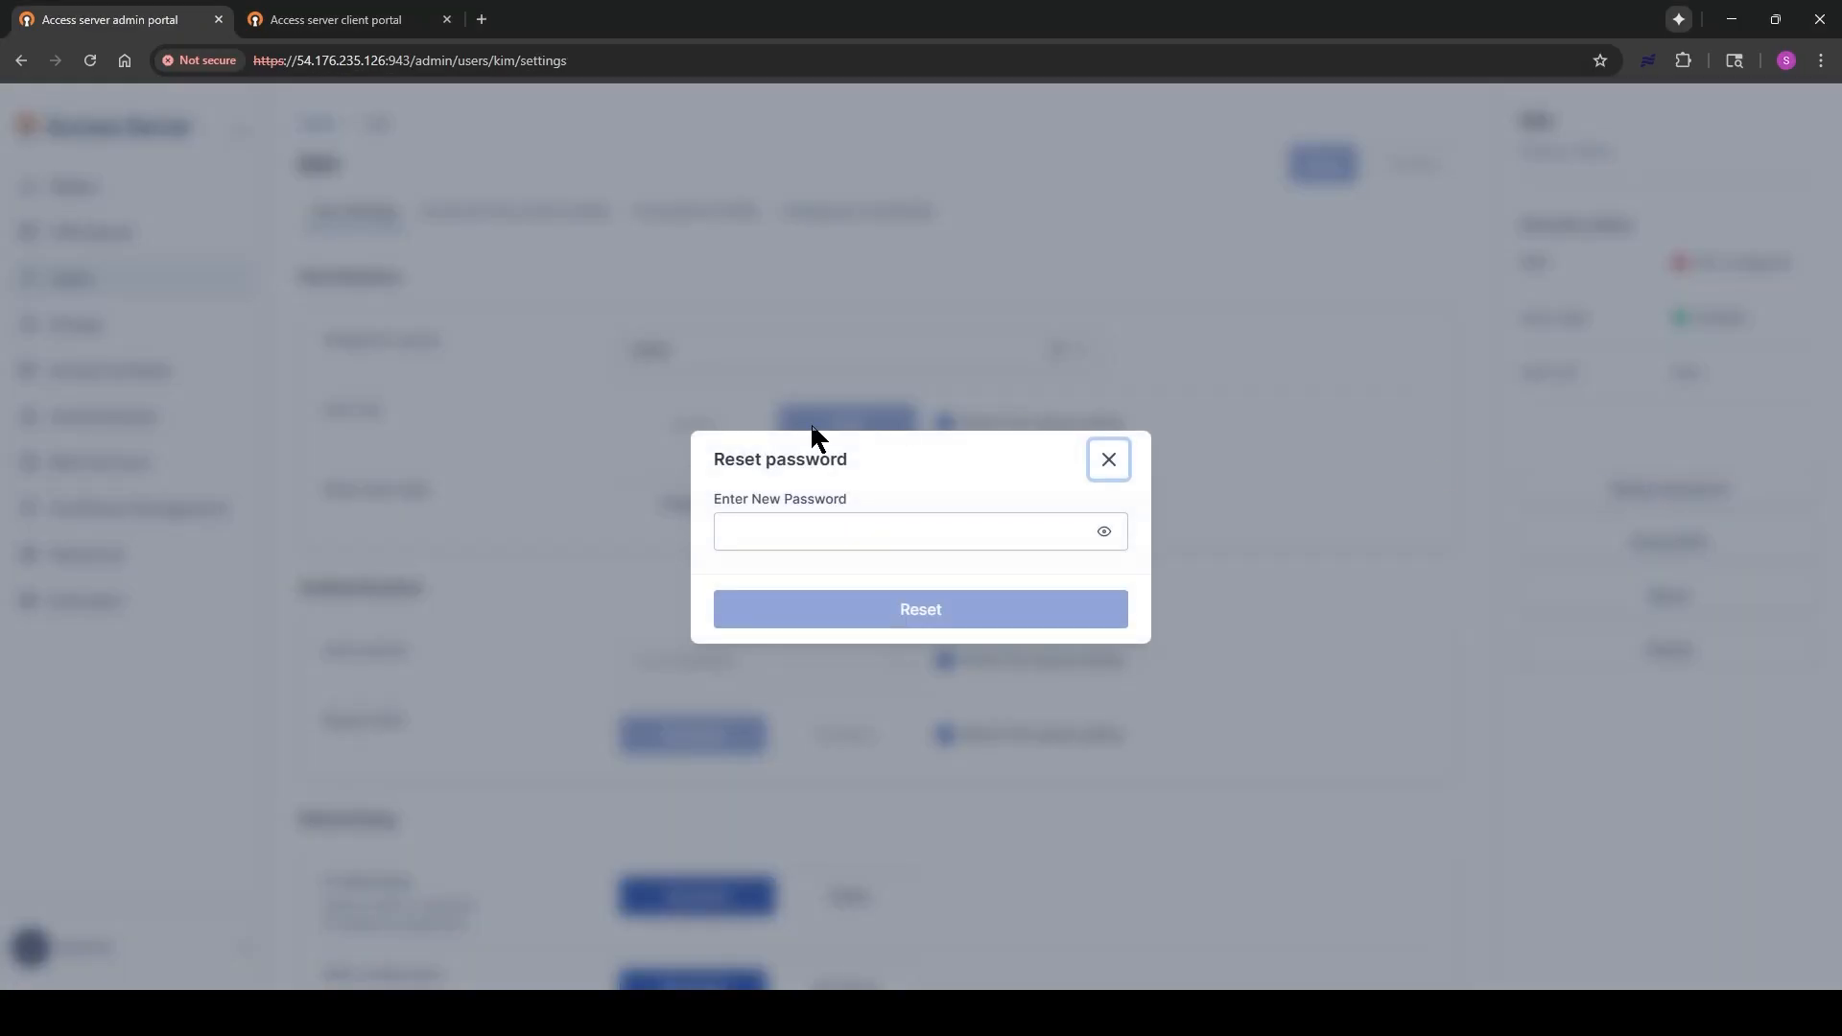
left_click(804, 530)
type("•••••••••")
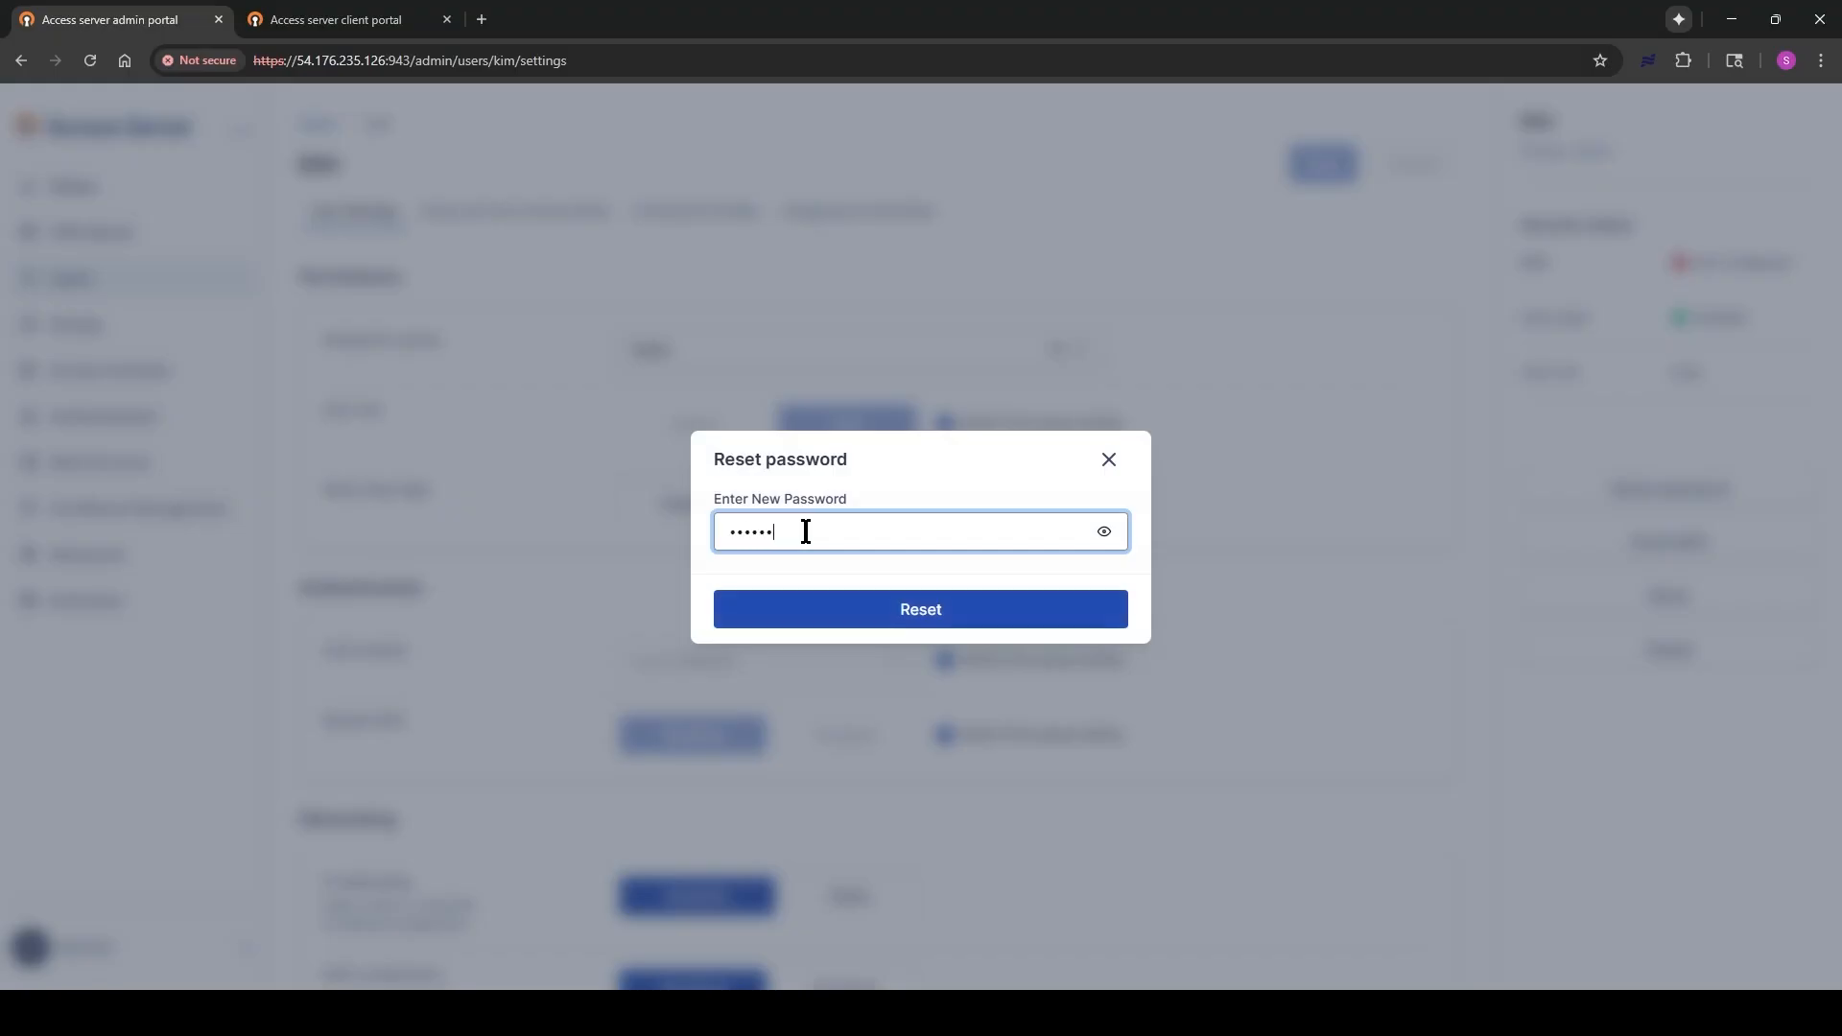
key("Return")
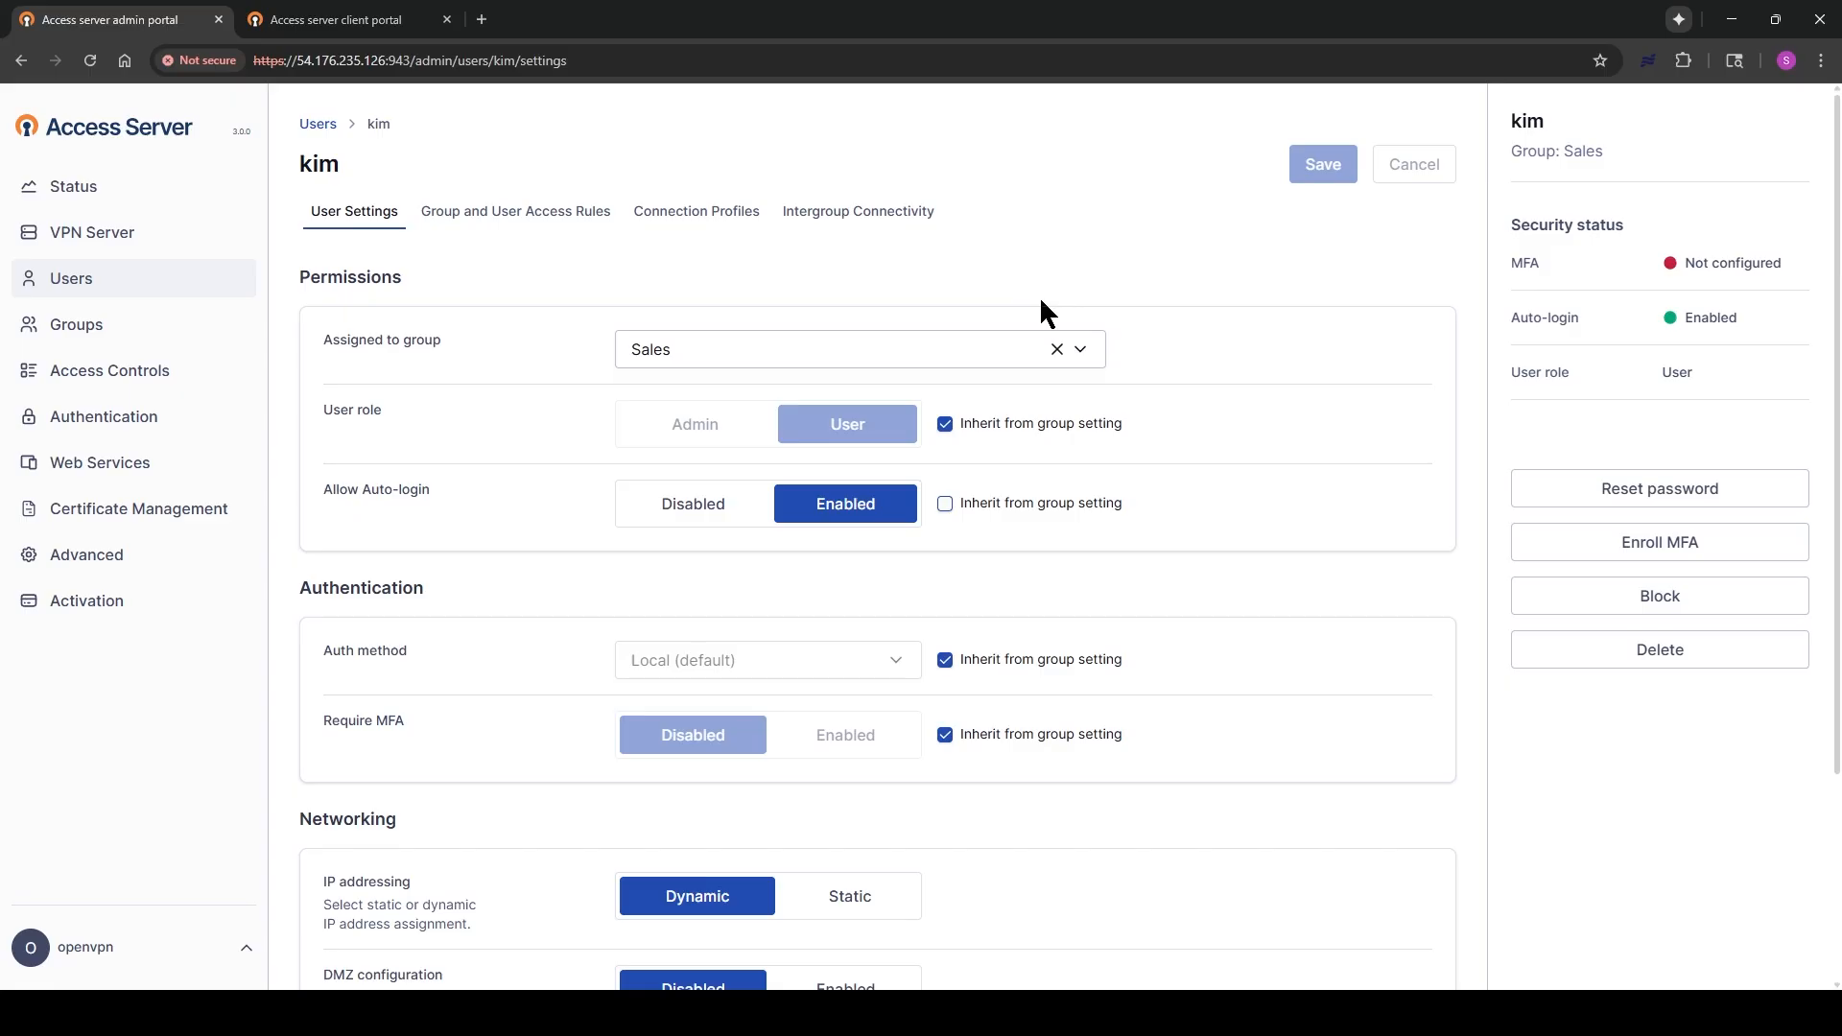
Switch to the Access Server client portal and sign in with the user's username and password
left_click(322, 26)
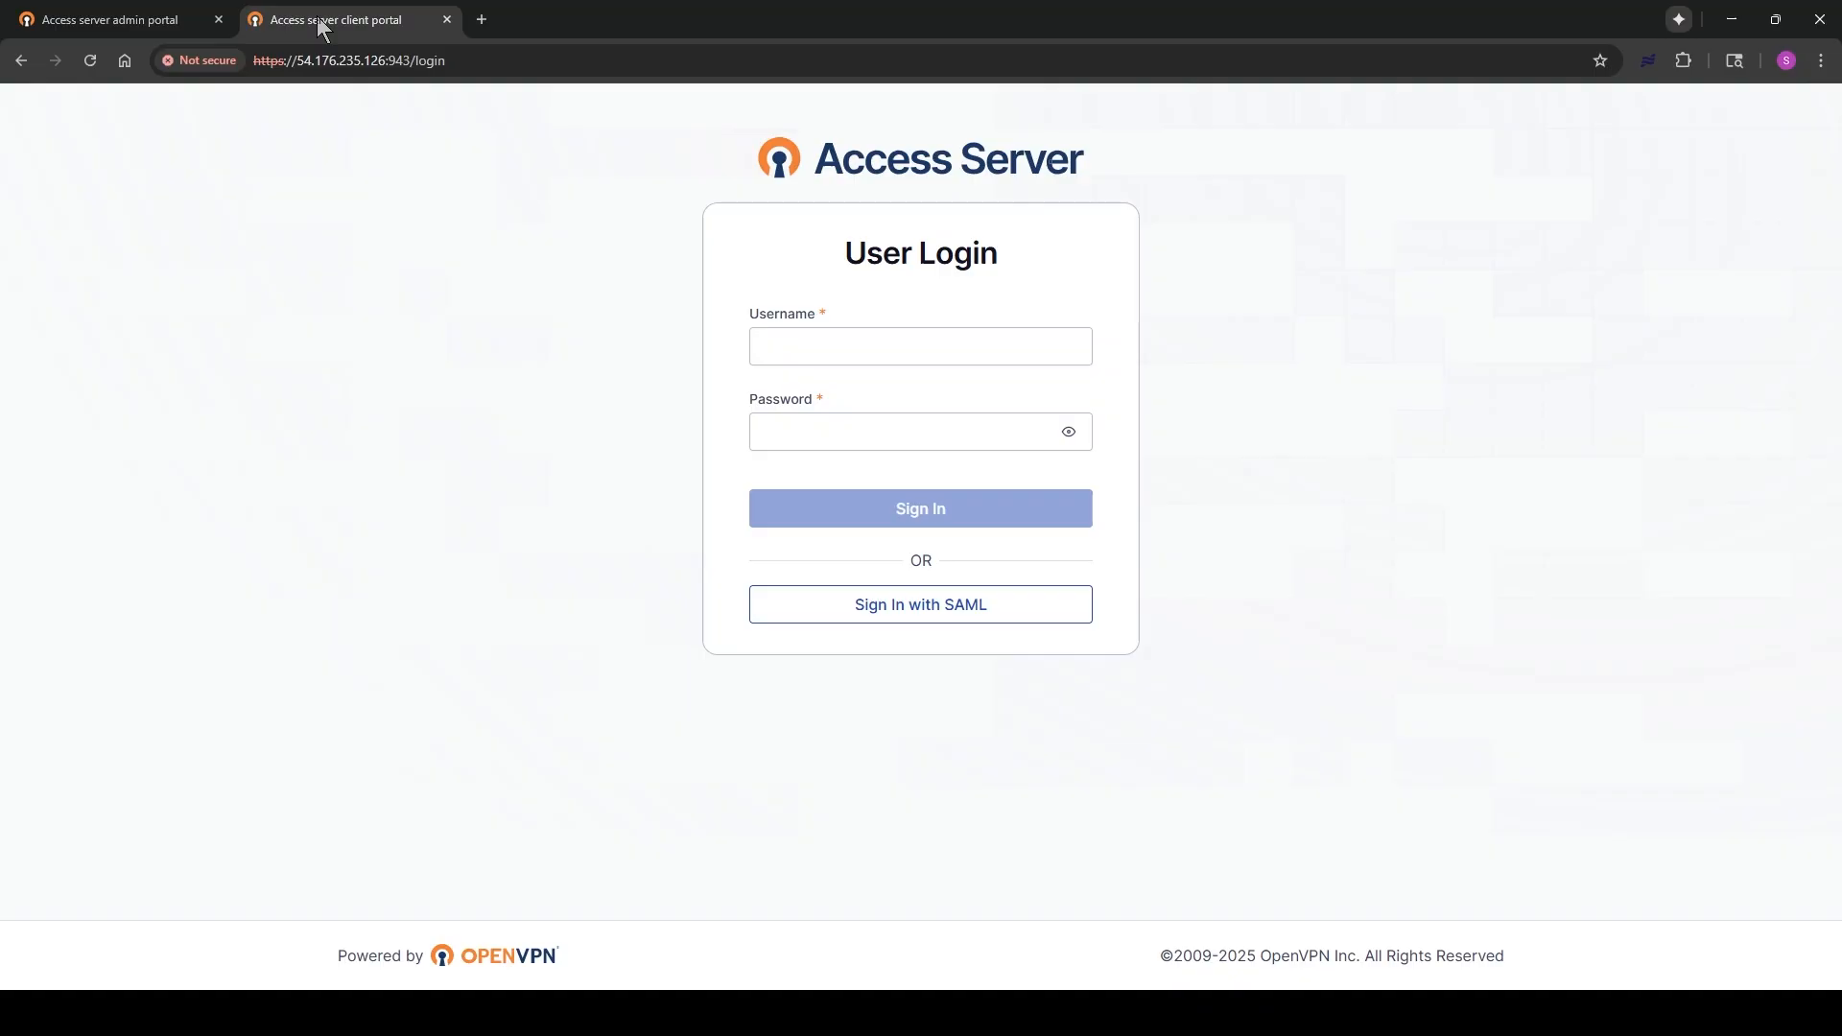
left_click(856, 355)
type("kim")
key("Tab")
key("ctrl+v")
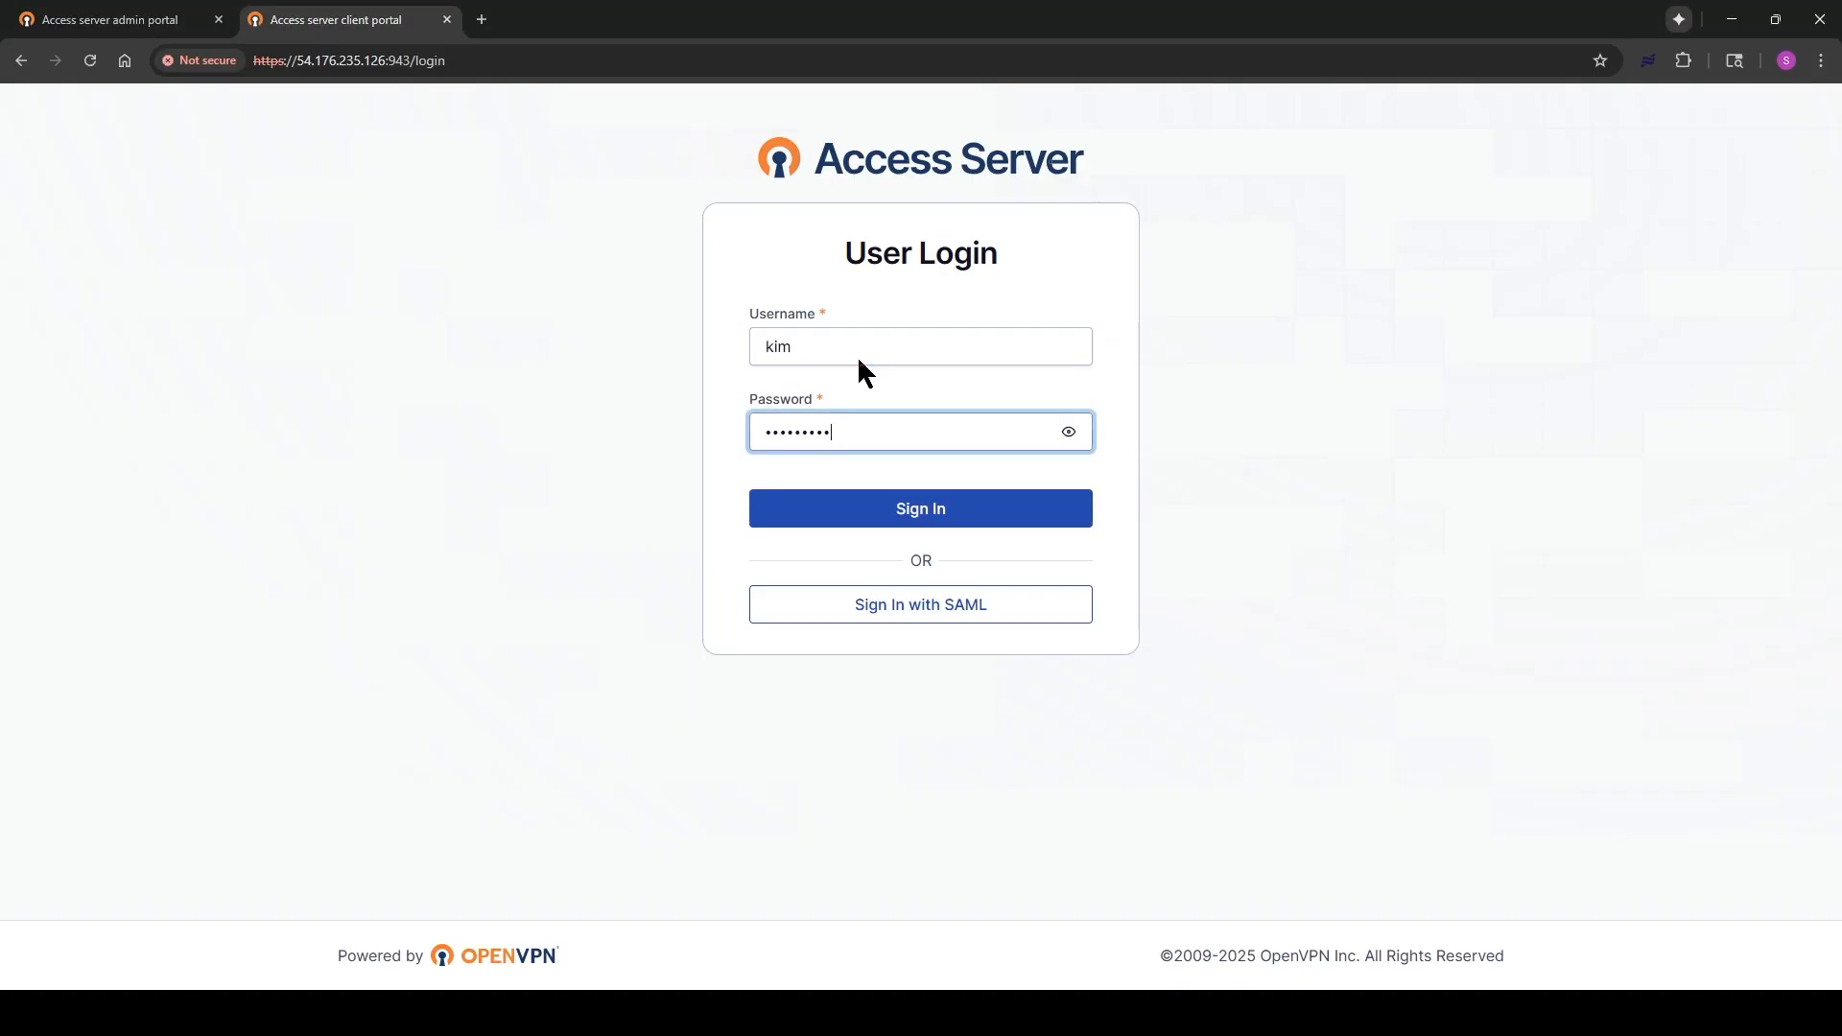
key("Return")
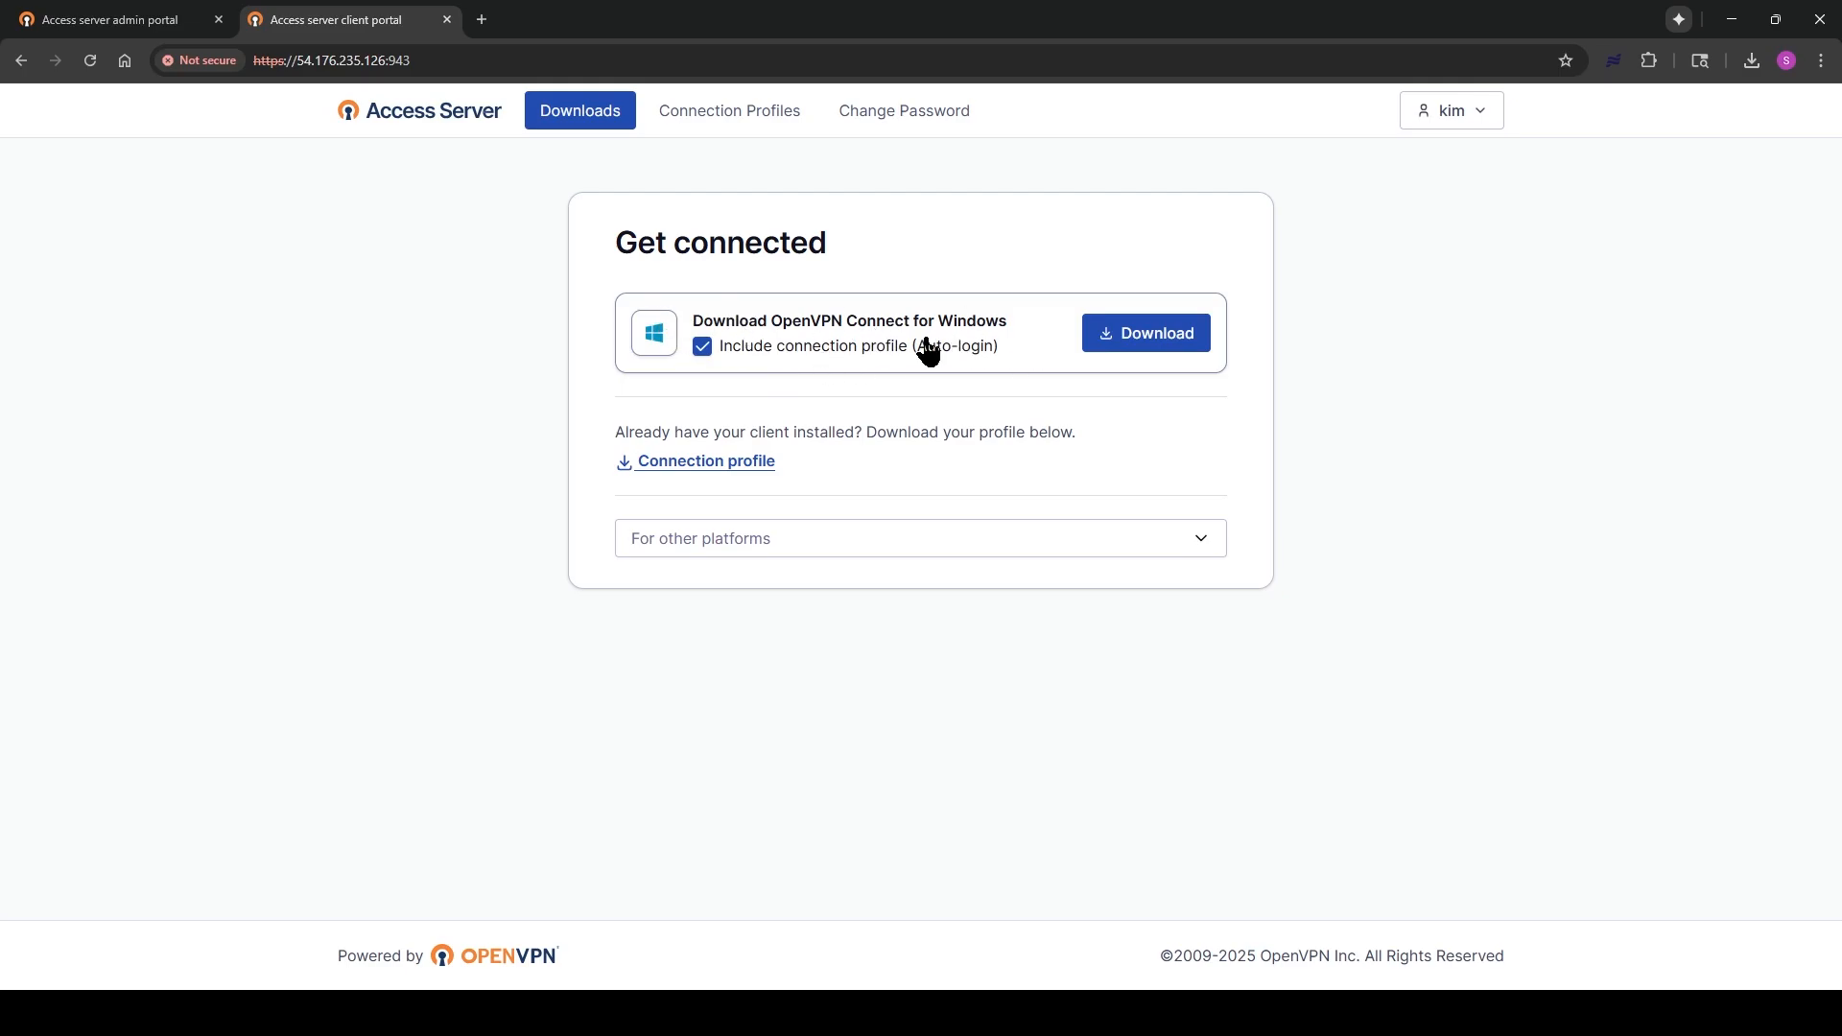
Review the client portal's downloads for Windows and other platforms, its connection profiles and its password change form
left_click(1132, 346)
left_click(1202, 546)
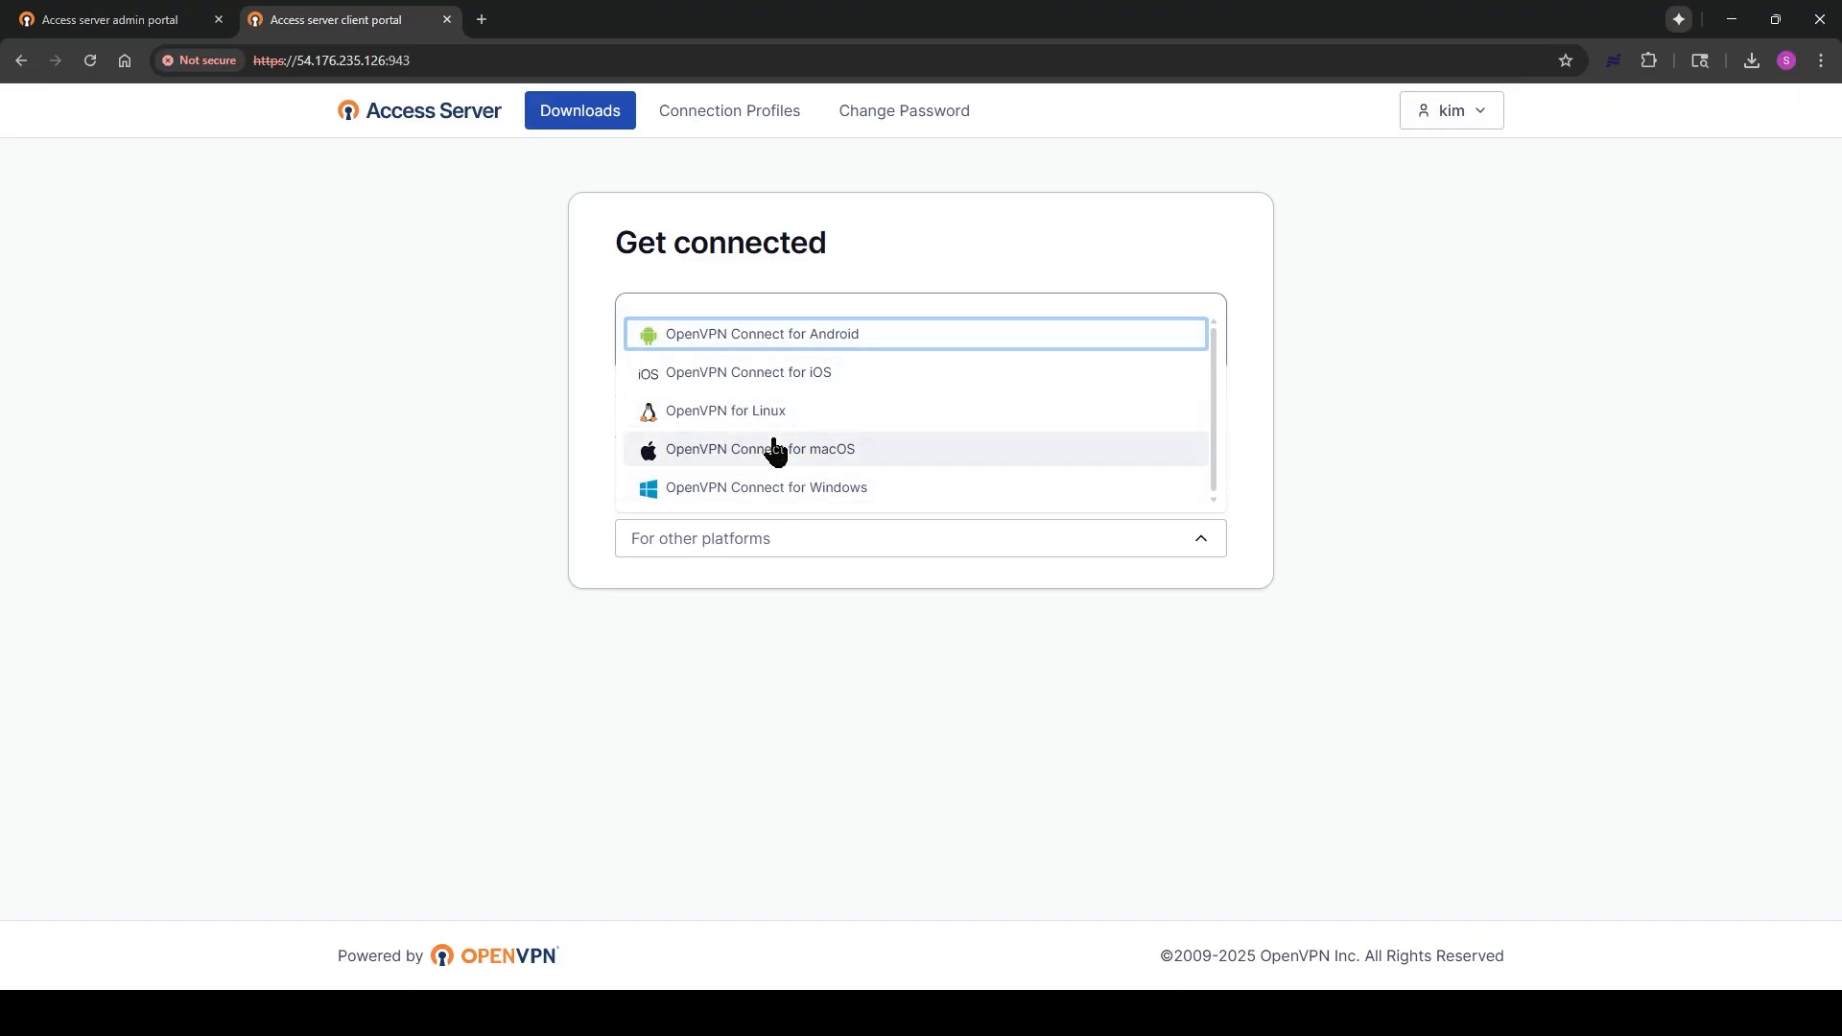
left_click(1319, 462)
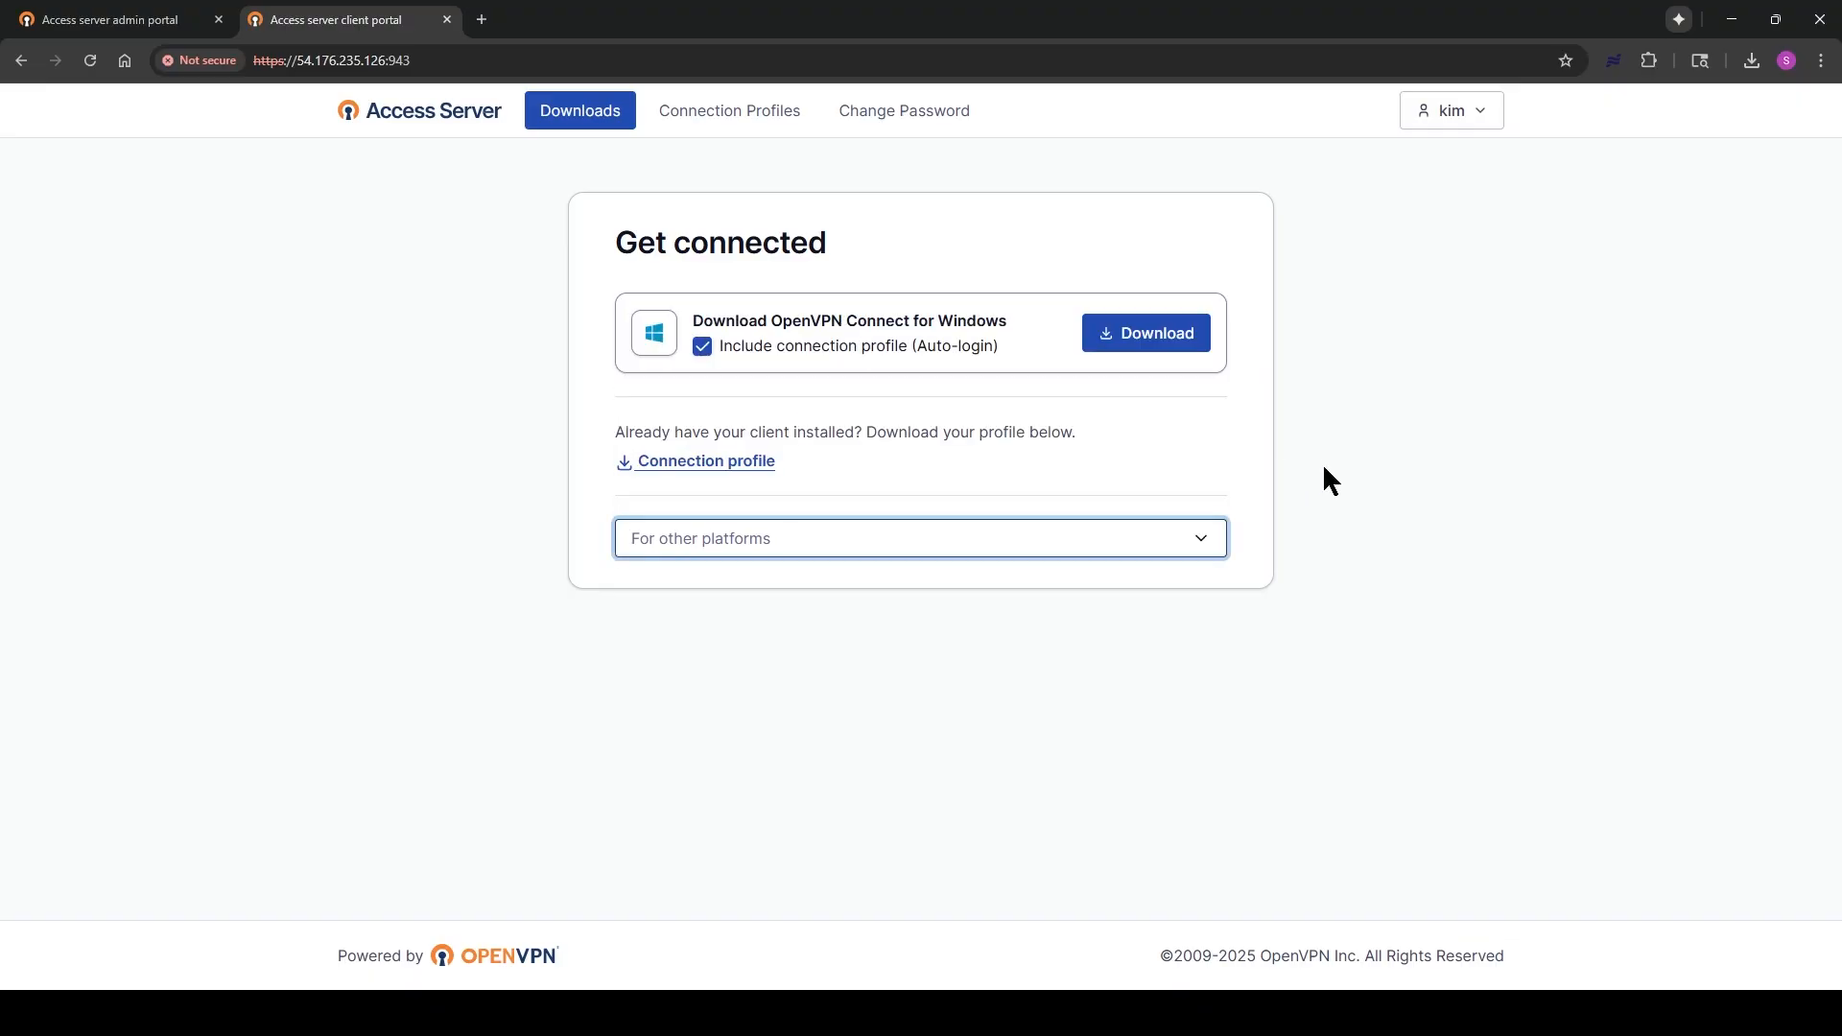
left_click(721, 122)
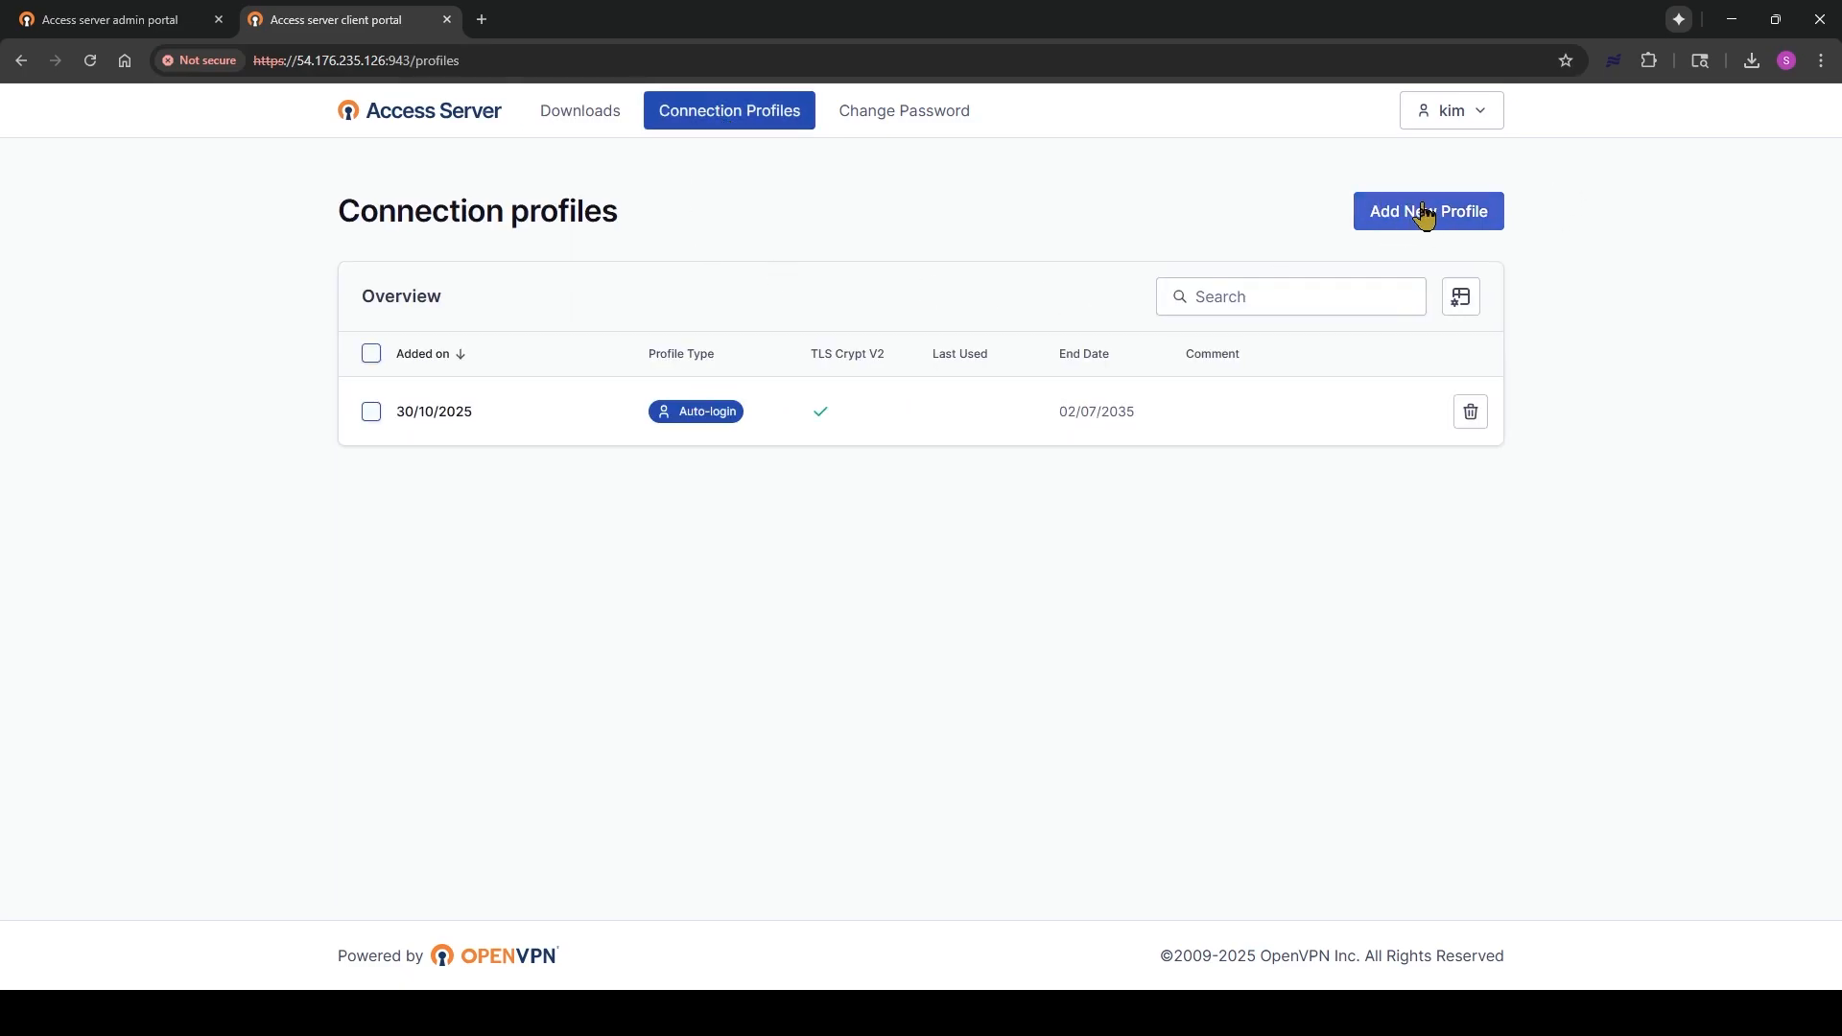
left_click(923, 132)
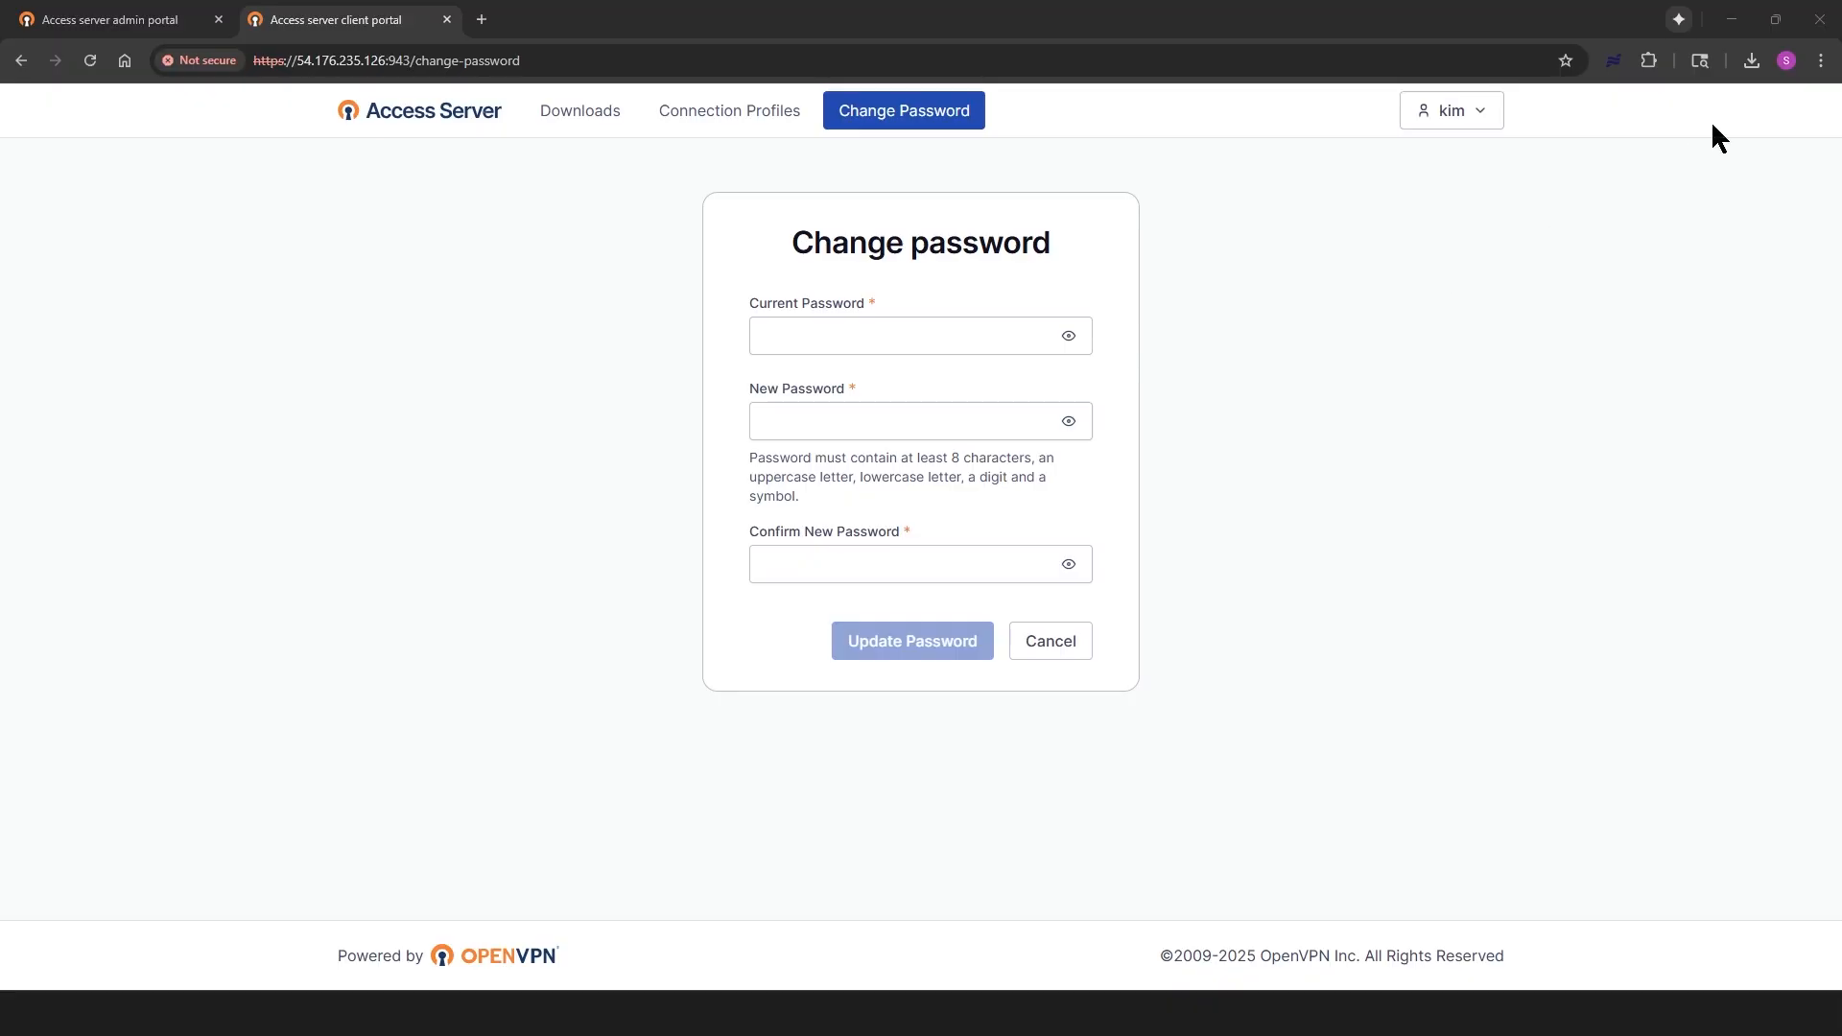
Import the downloaded profile-autologin (3).ovpn into OpenVPN Connect and connect with it
left_click(1748, 59)
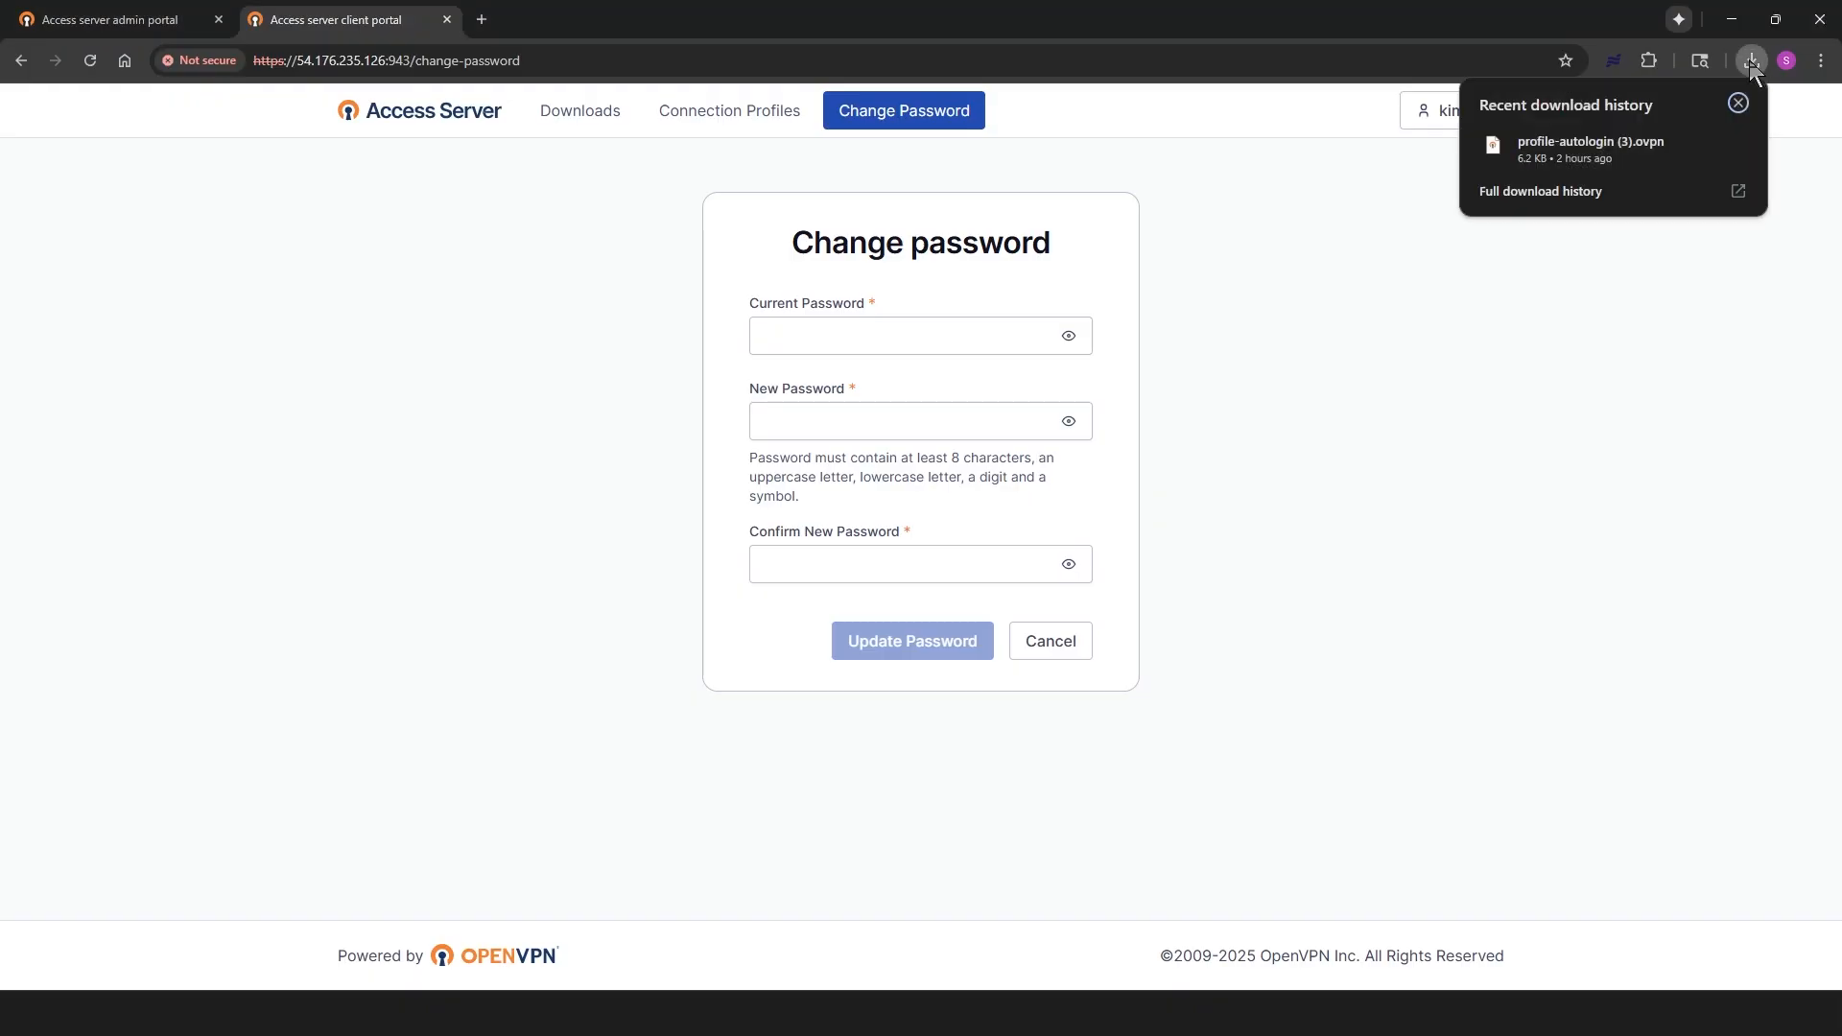
left_click(1547, 147)
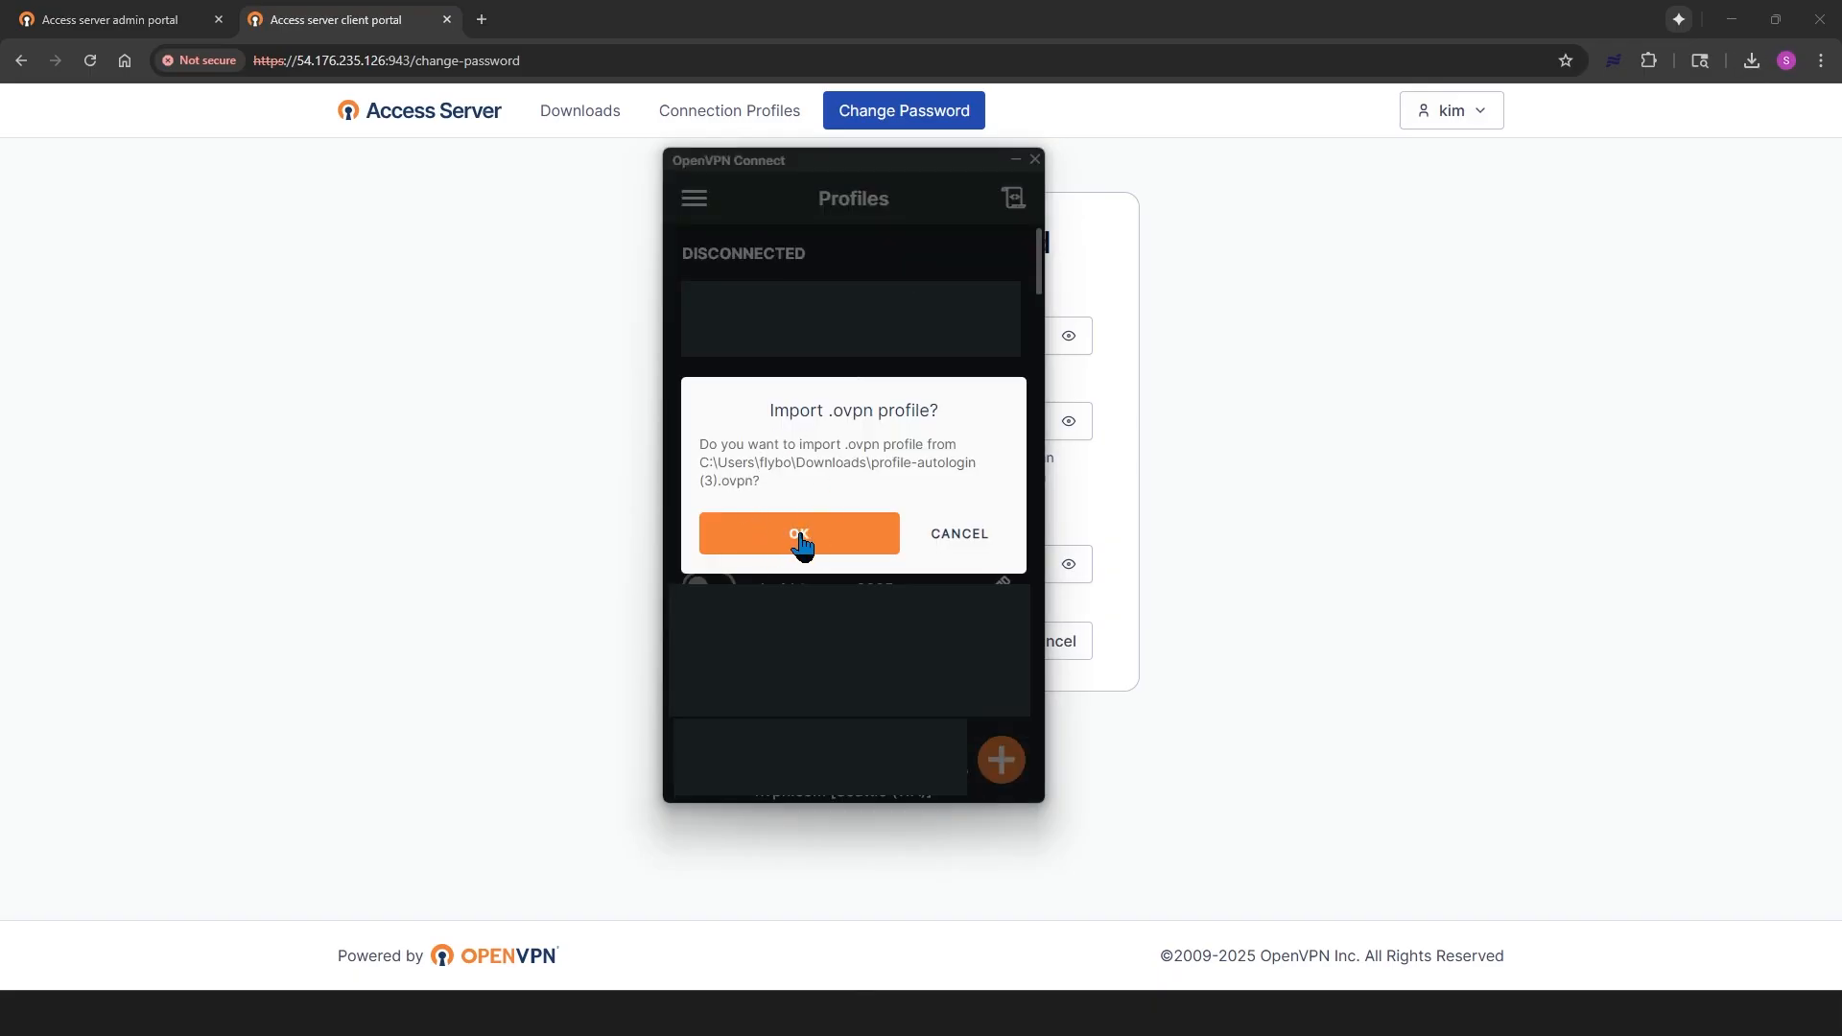
left_click(798, 535)
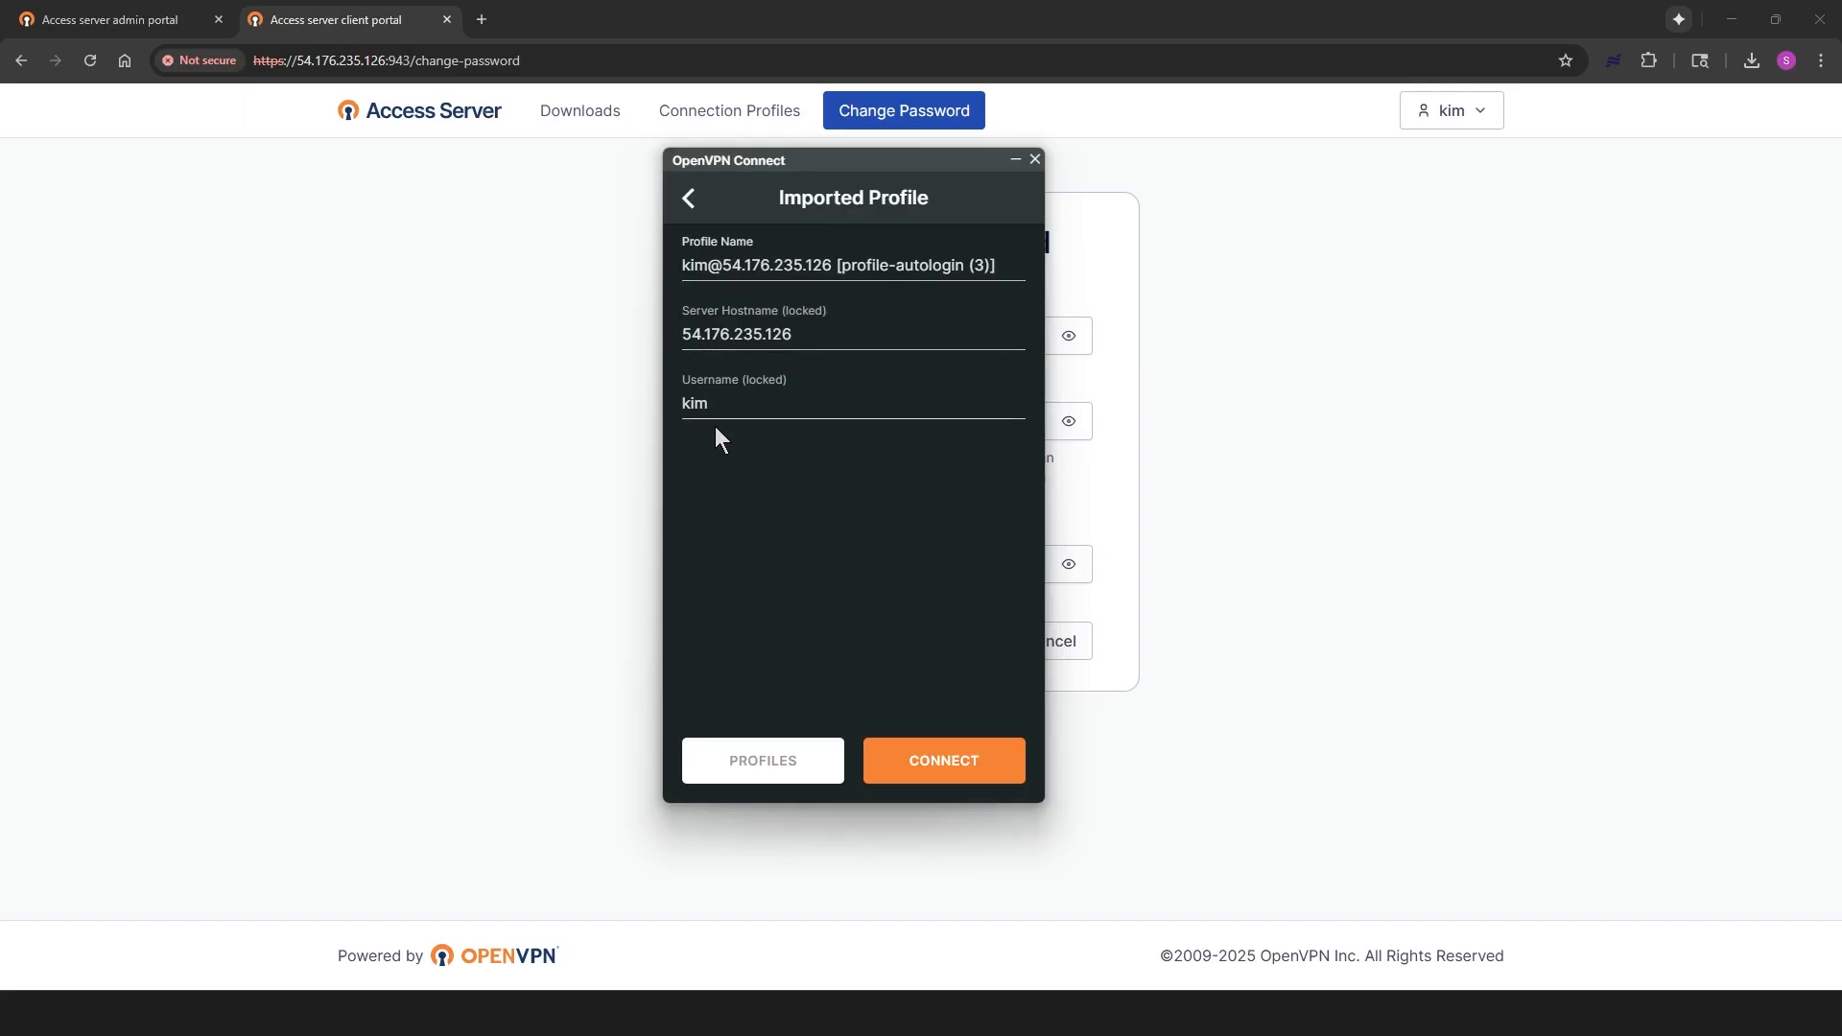
left_click(956, 762)
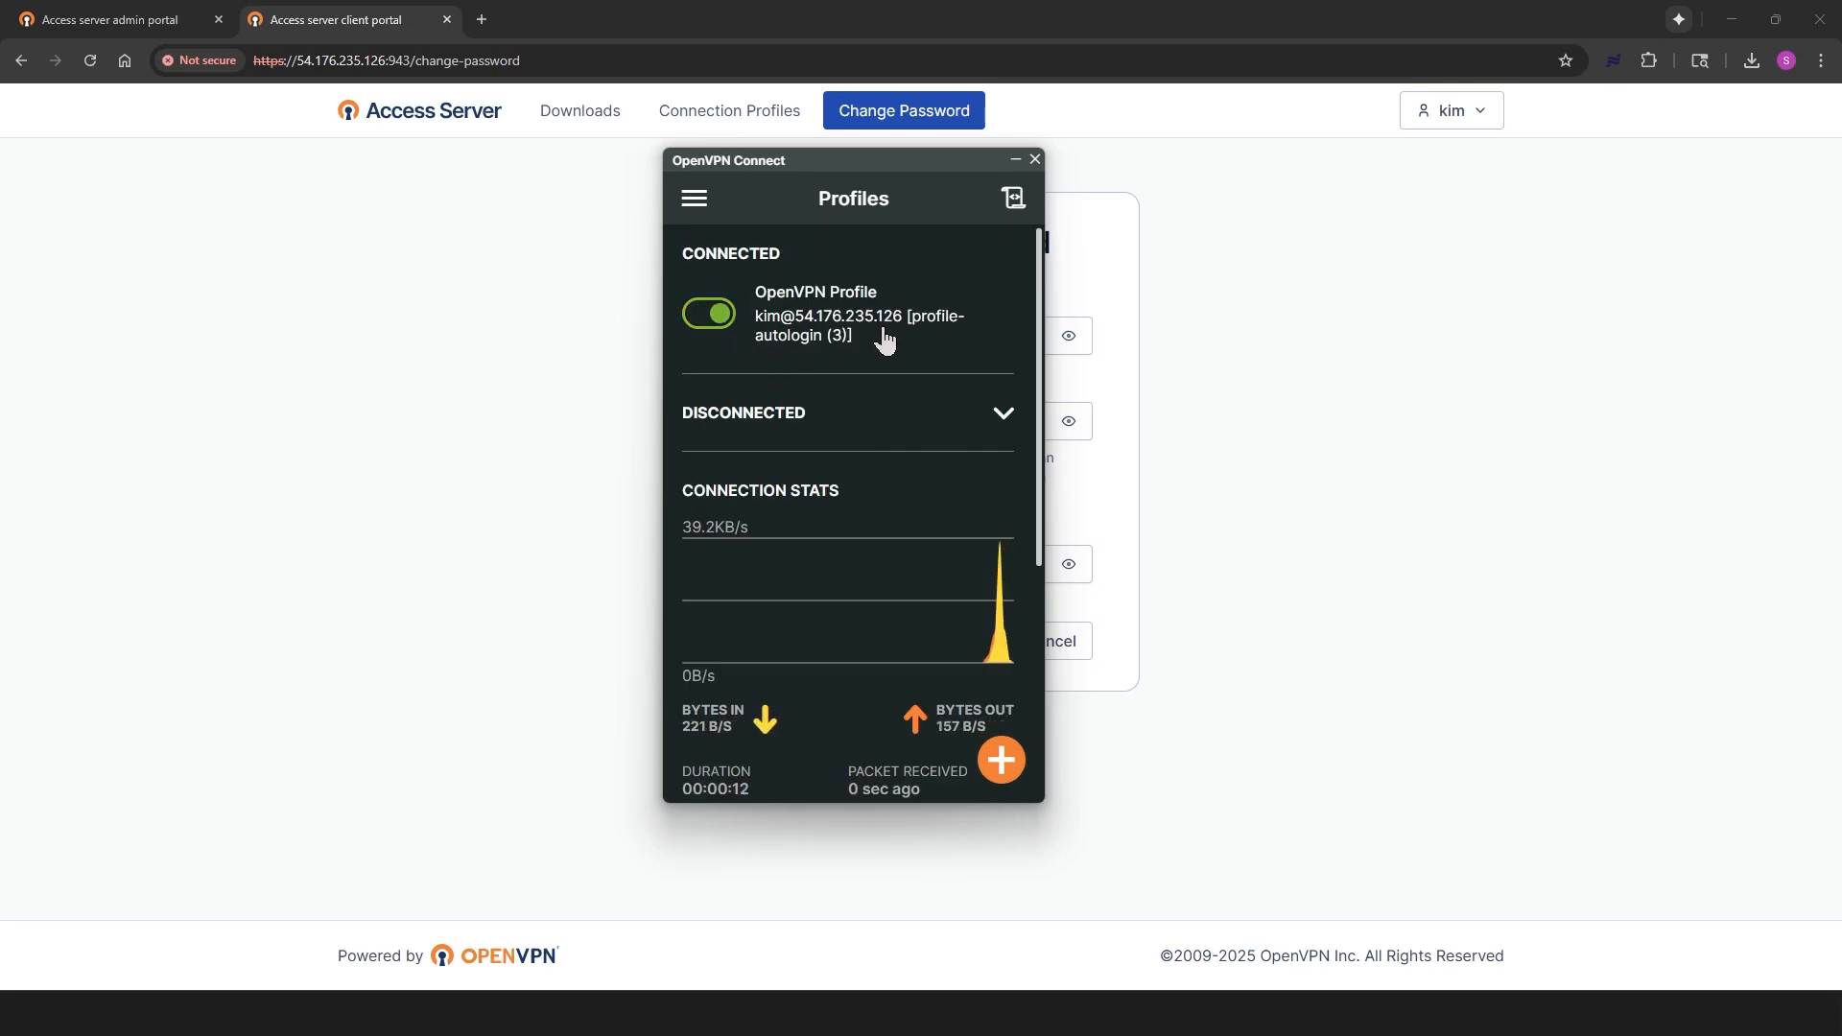
Toggle the imported profile's VPN connection off and back on in OpenVPN Connect
left_click(699, 324)
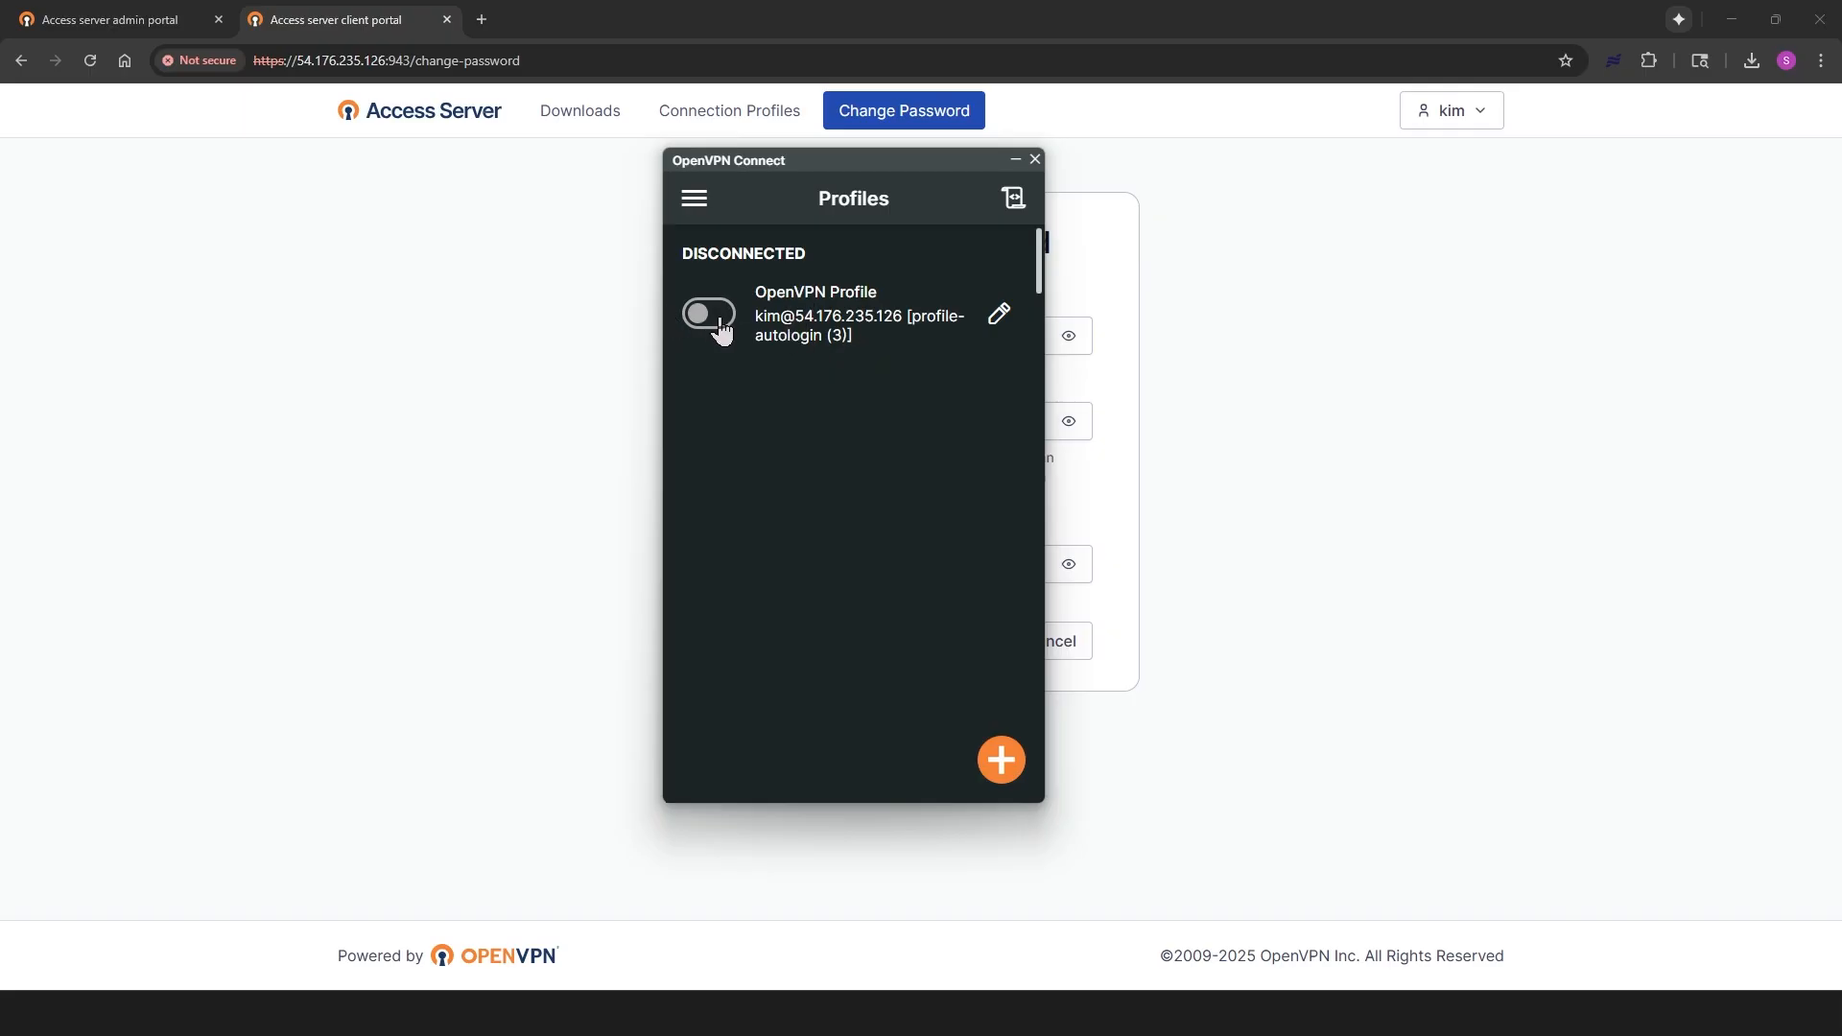
left_click(719, 326)
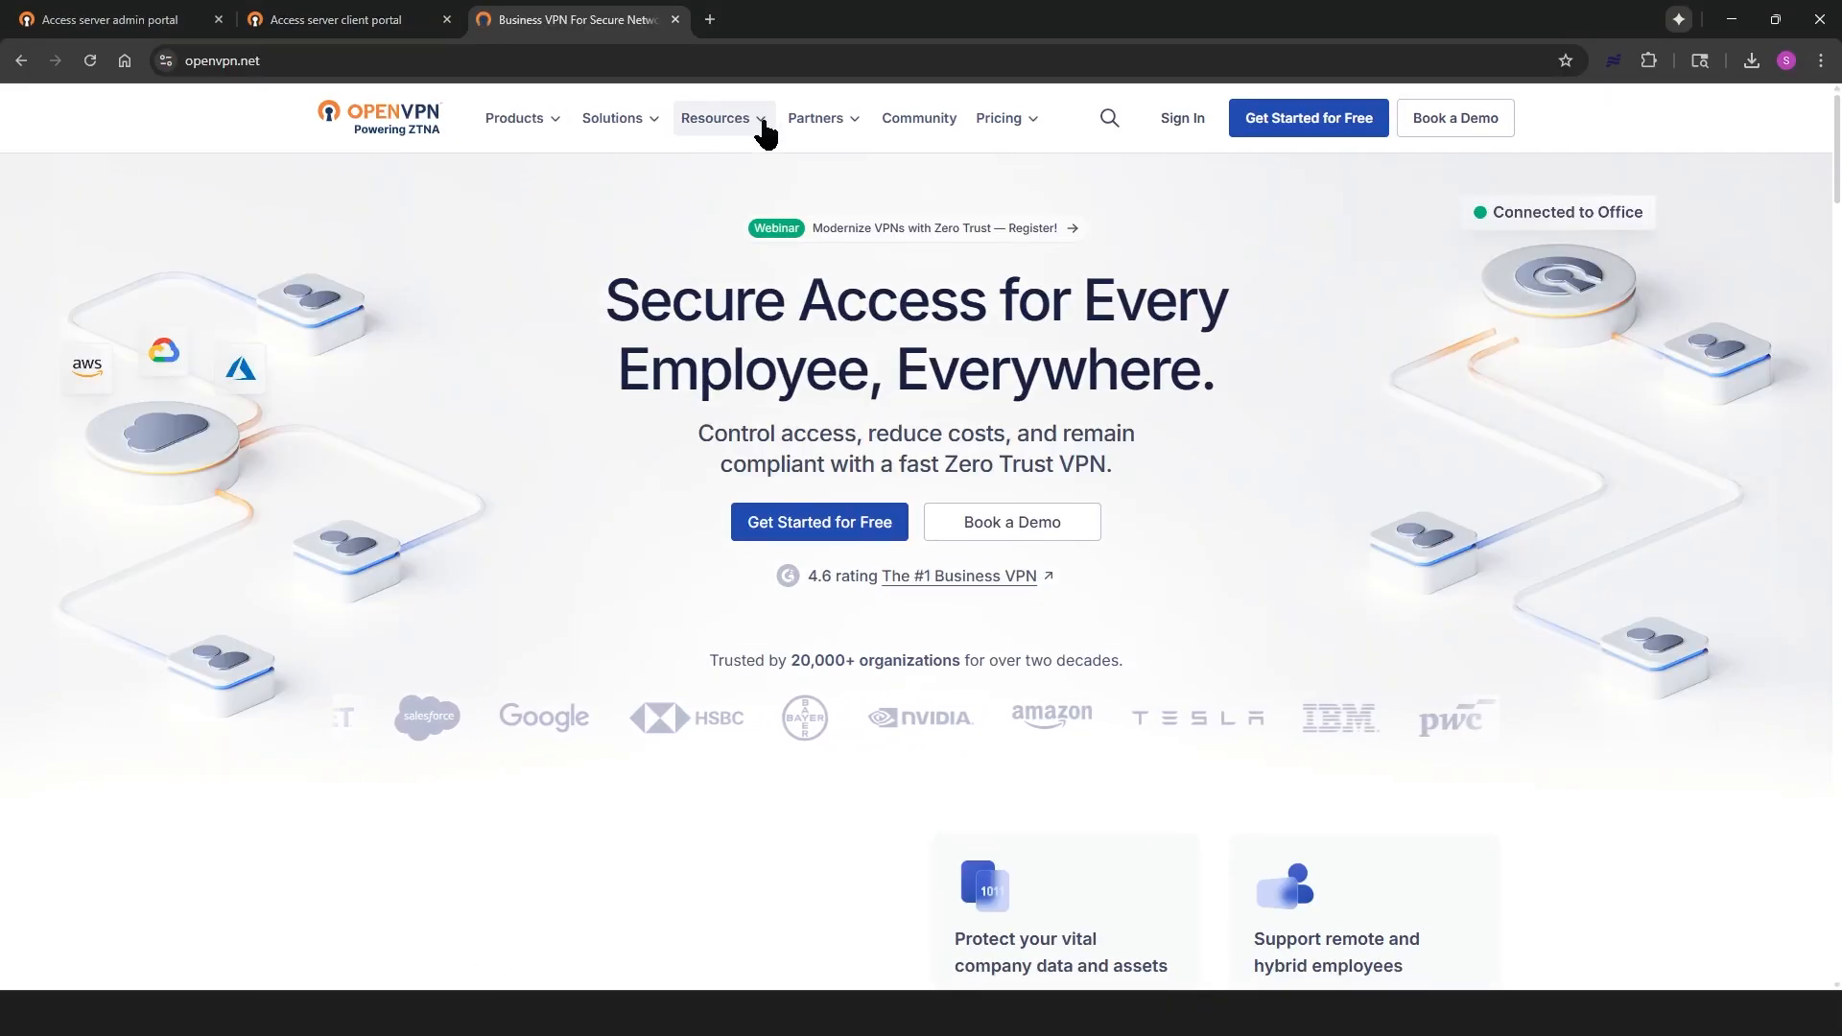
Look at the resources and documentation available on the OpenVPN website
left_click(765, 131)
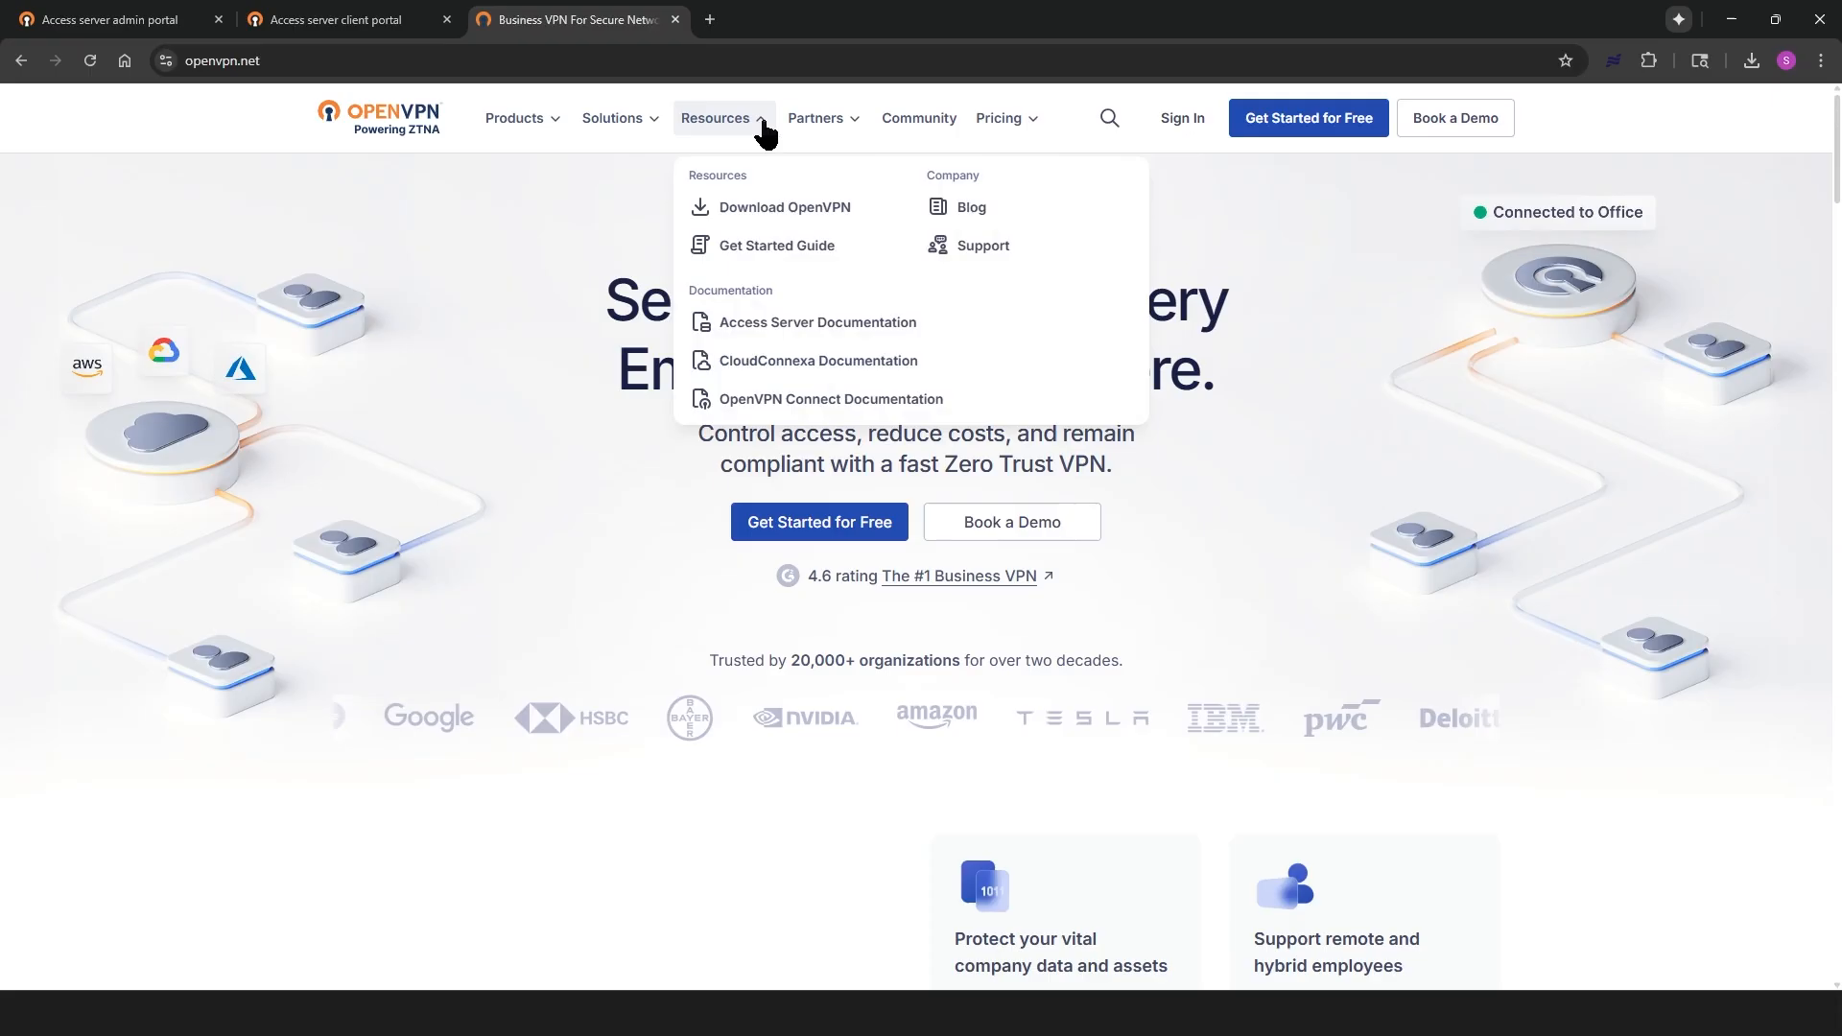